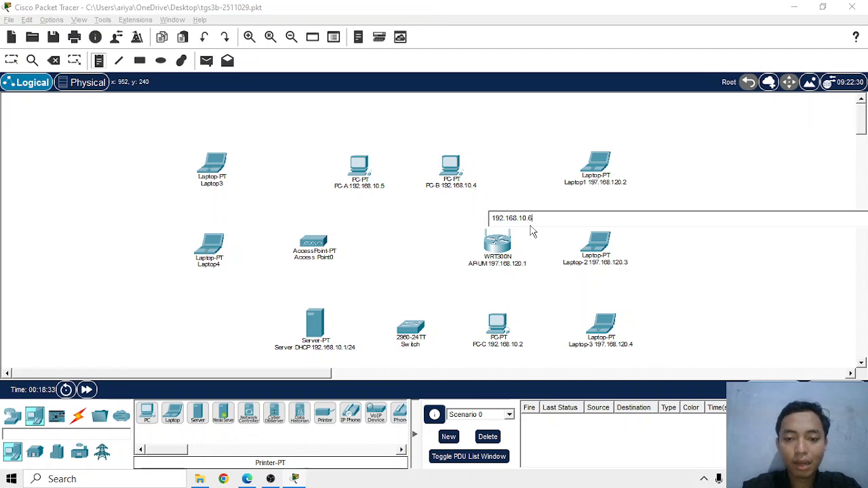
Finish the 192.168.10.6 note and position it directly above the WRT300N router
key("Return")
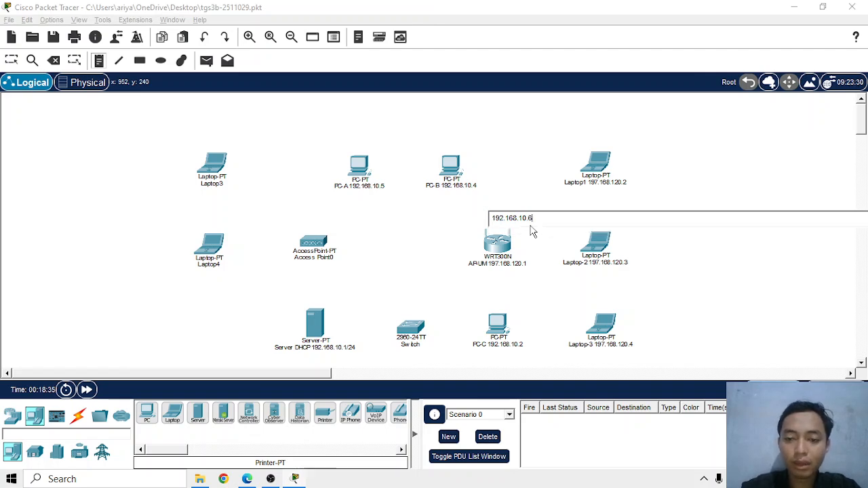
left_click(418, 255)
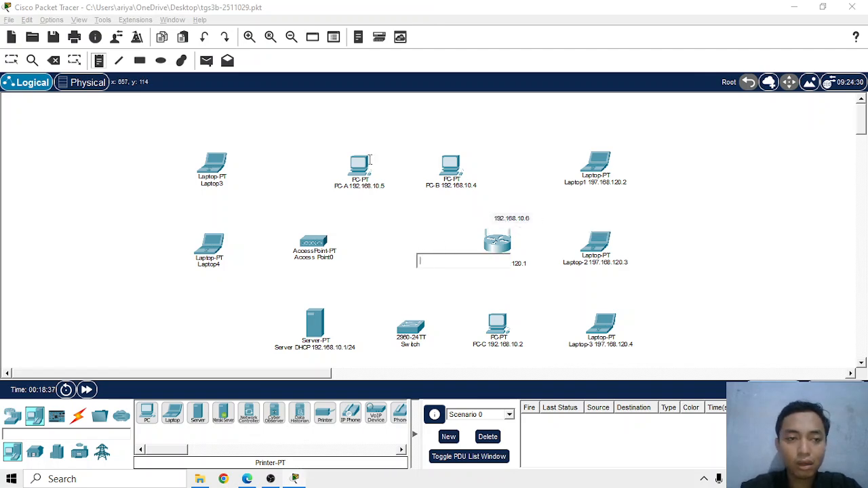
left_click(12, 61)
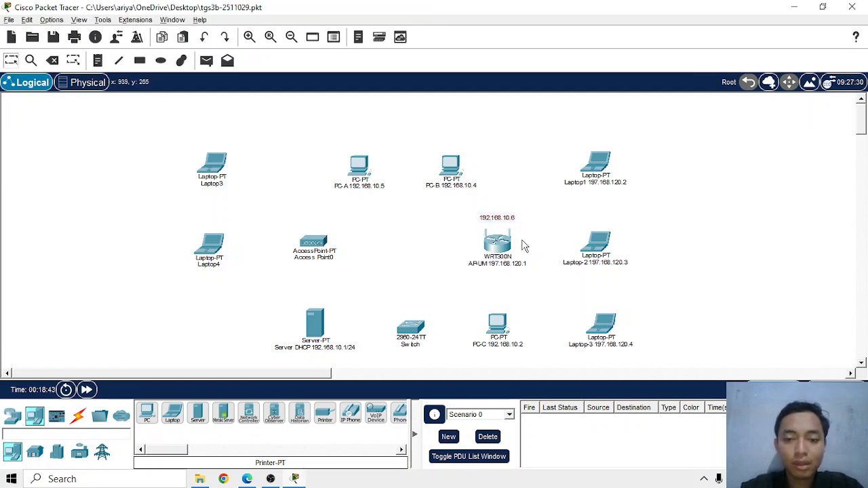
left_click_drag(500, 222, 498, 228)
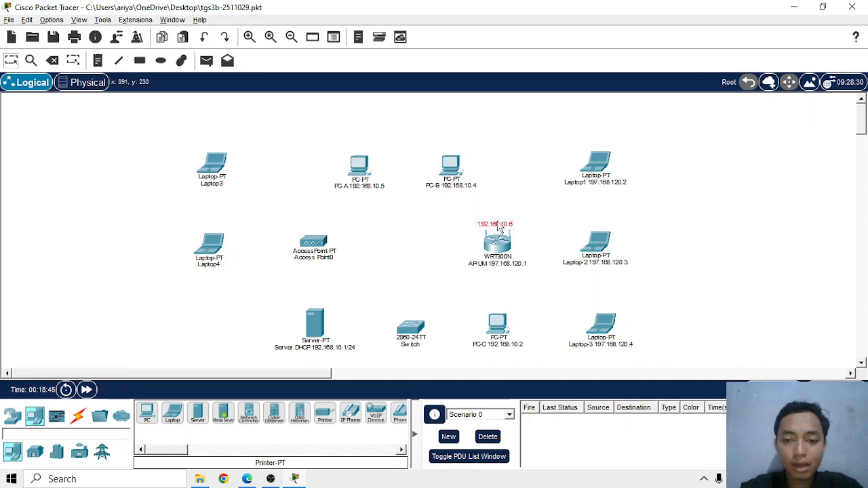
Check the TOPOLOGI-2 diagram in the browser and rename Laptop3 in Packet Tracer as "Laptop-4 192.168.10.3"
key("alt+Tab")
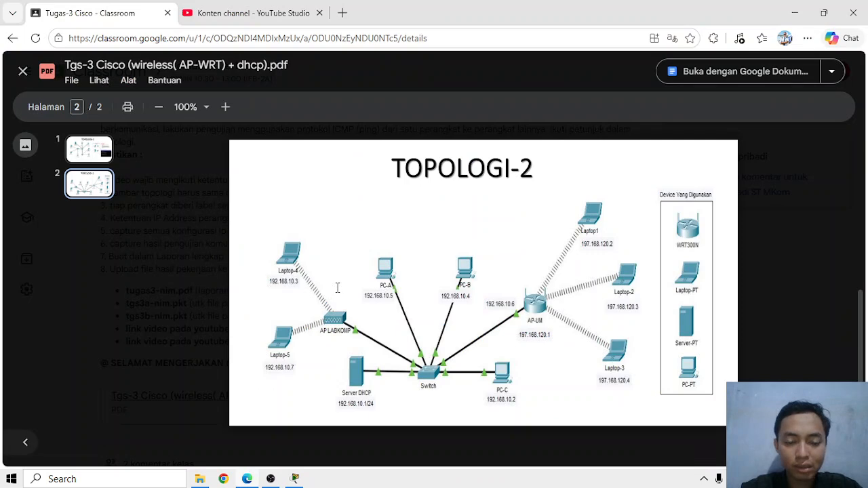
key("alt+Tab")
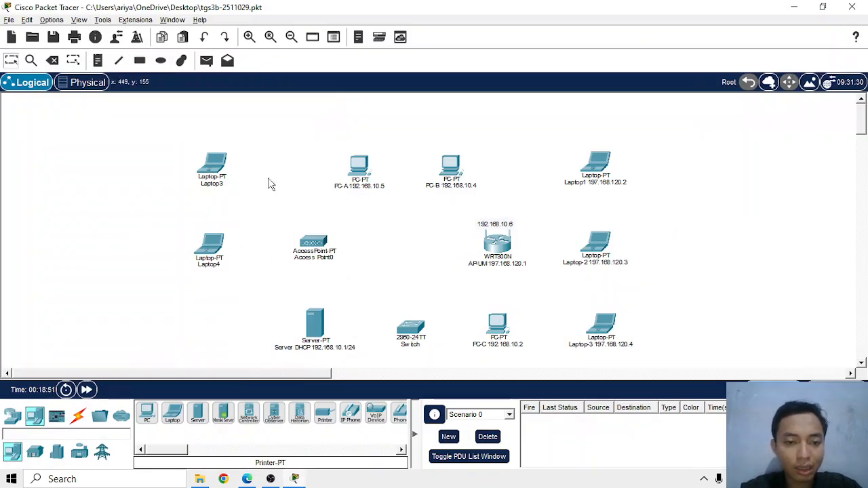
key("alt+Tab")
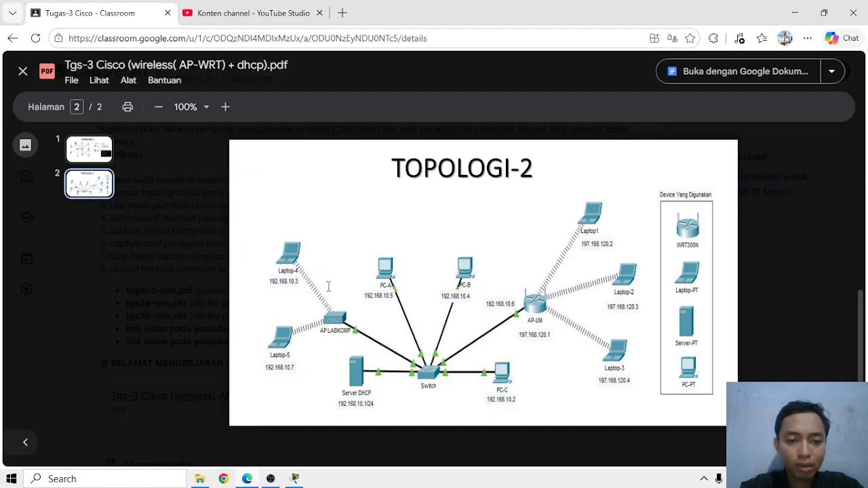
key("alt+Tab")
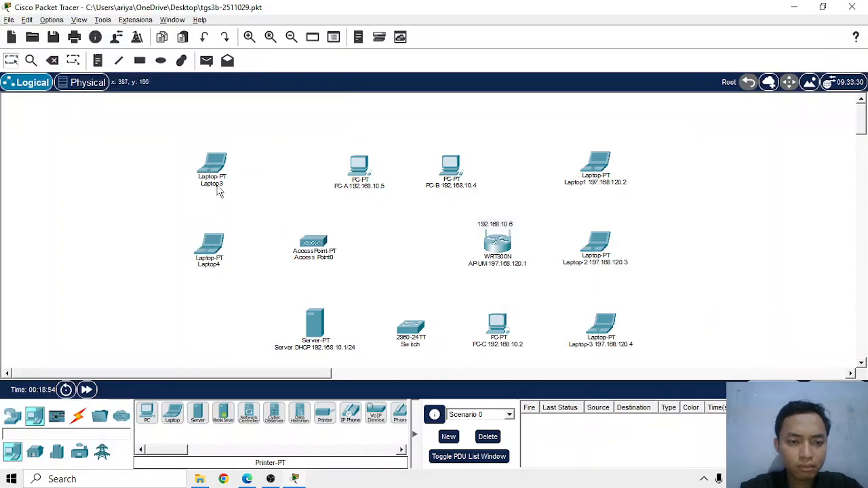
key("alt+Tab")
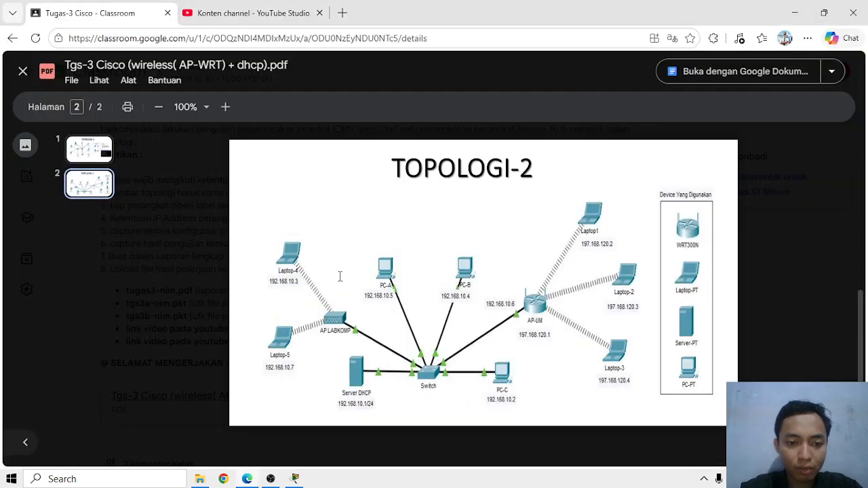
key("alt+Tab")
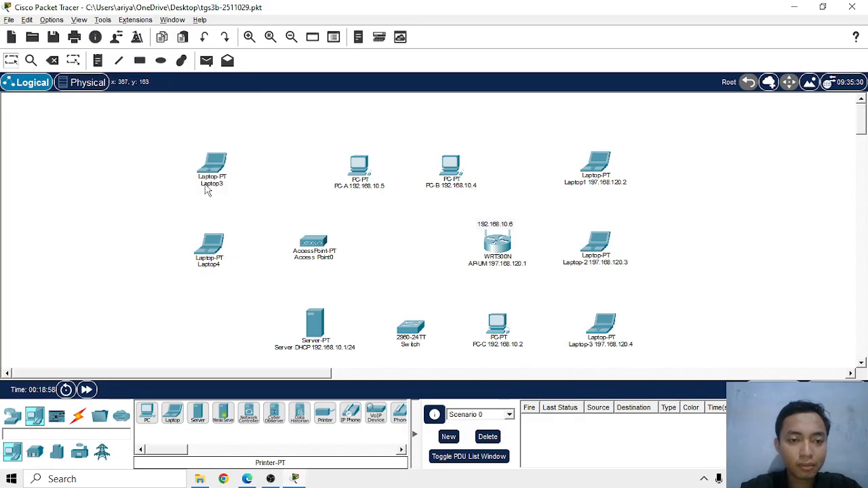
left_click(207, 185)
key("BackSpace")
type("-4 19")
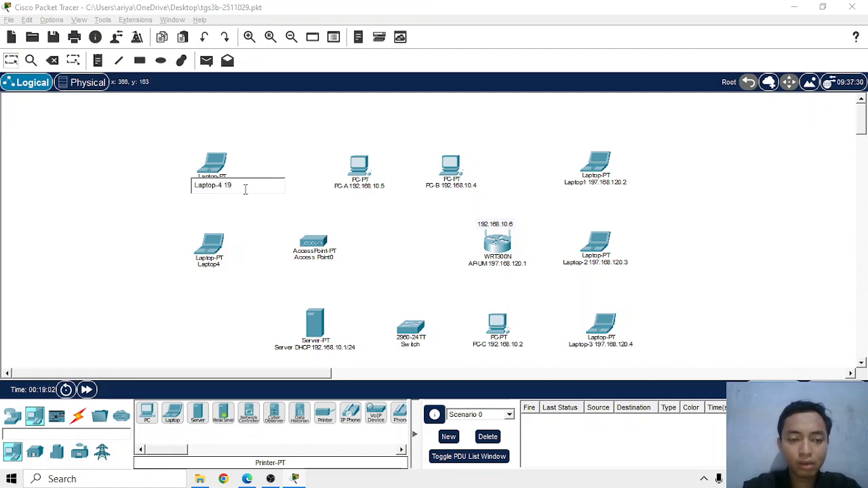
type("2.16")
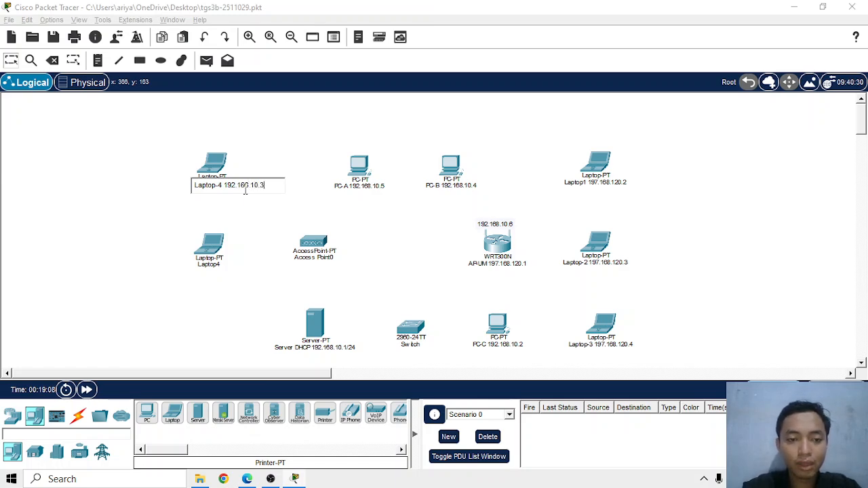
type("8.10.3")
key("Return")
Consult the TOPOLOGI-2 diagram in the browser and rename the laptop below Laptop-4 in Packet Tracer as "Laptop-5 192.168.10.7"
key("alt+Tab")
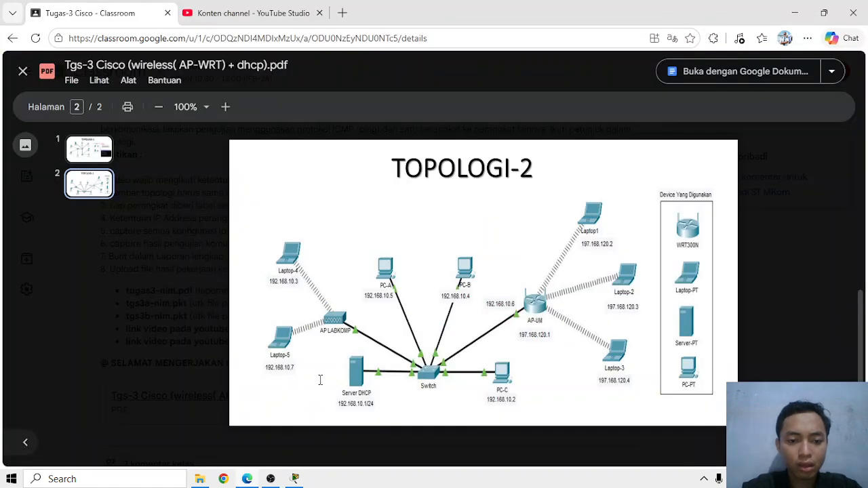
key("alt+Tab")
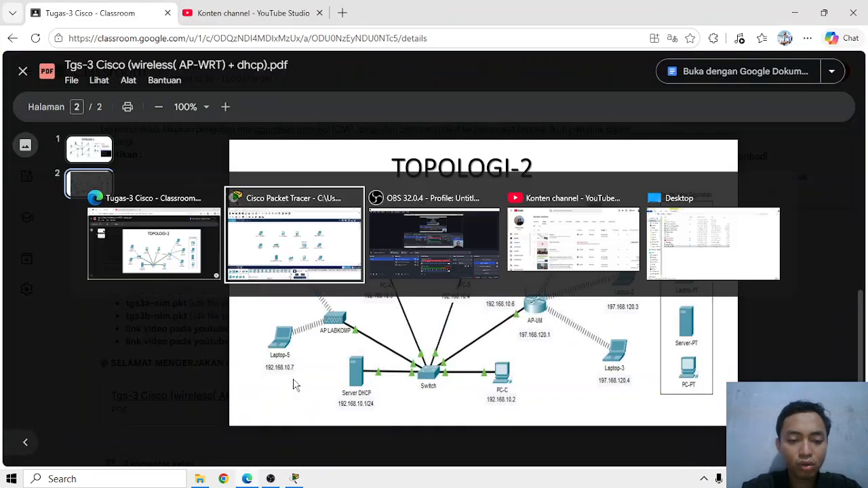
left_click(207, 266)
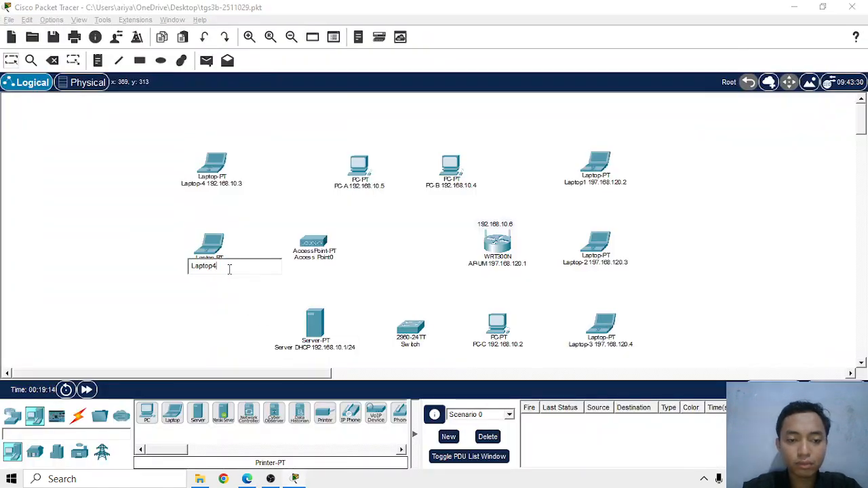
key("BackSpace")
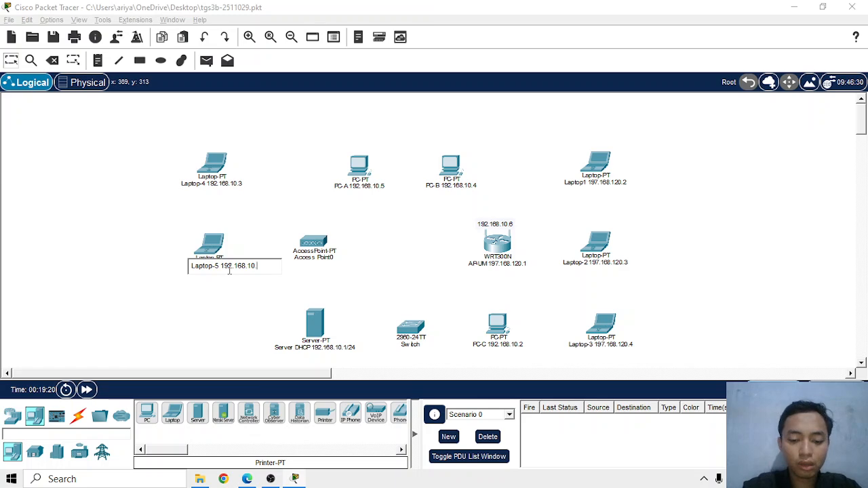
key("Return")
Look up the access point's label in the browser's TOPOLOGI-2 diagram and rename Access Point0 in Packet Tracer as "AP LABKOMP"
key("alt+Tab")
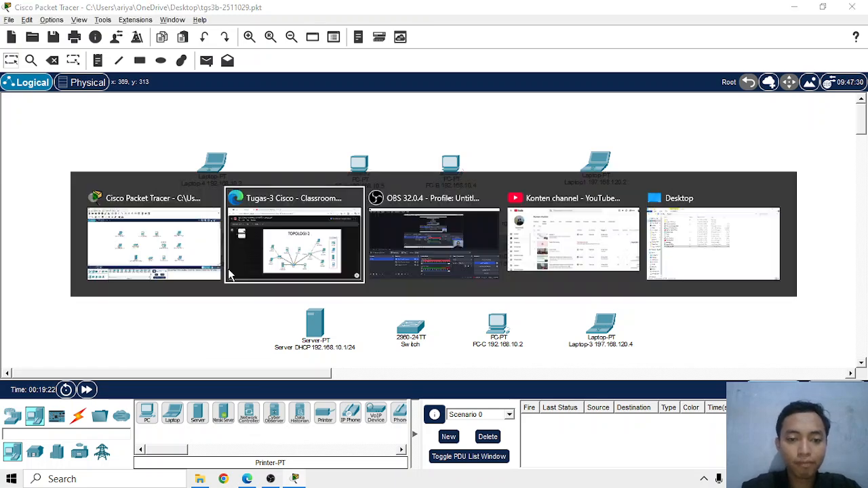
key("alt+Tab")
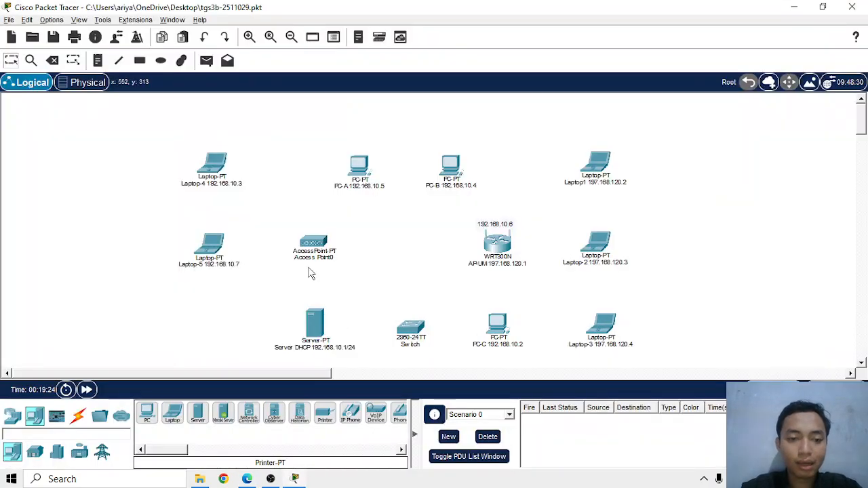
left_click(310, 261)
key("alt+Tab")
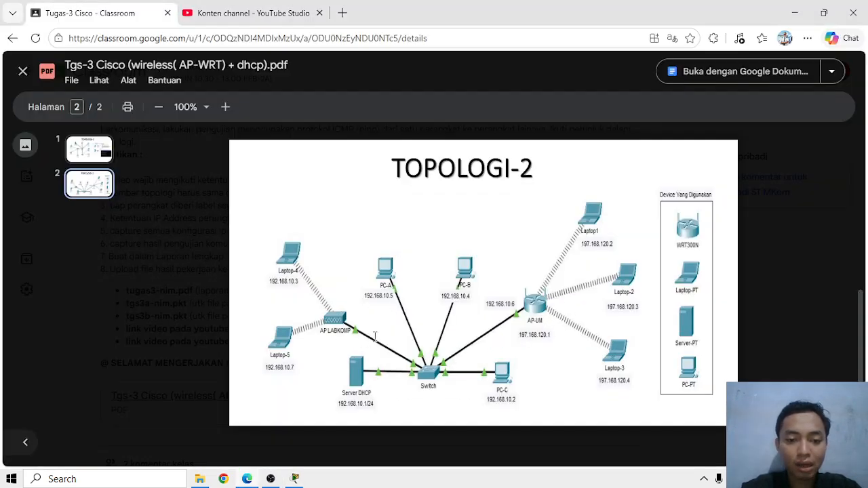
key("alt+Tab")
left_click_drag(355, 260, 283, 266)
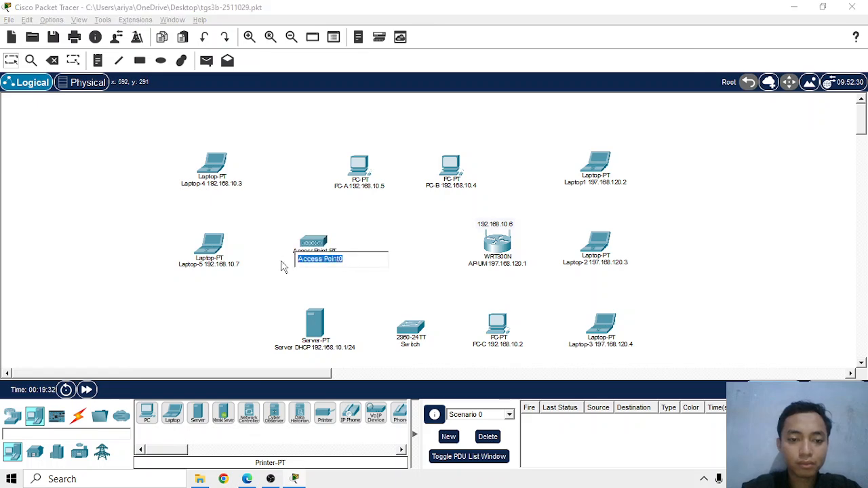
type("AP L")
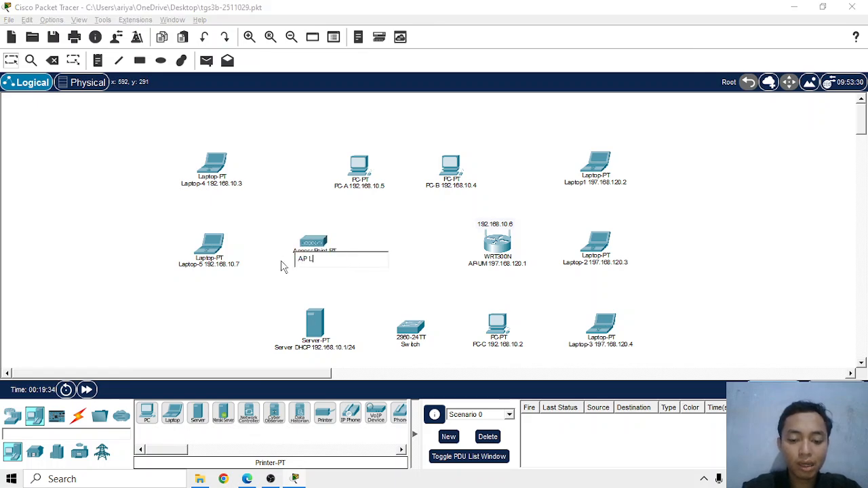
type("AB")
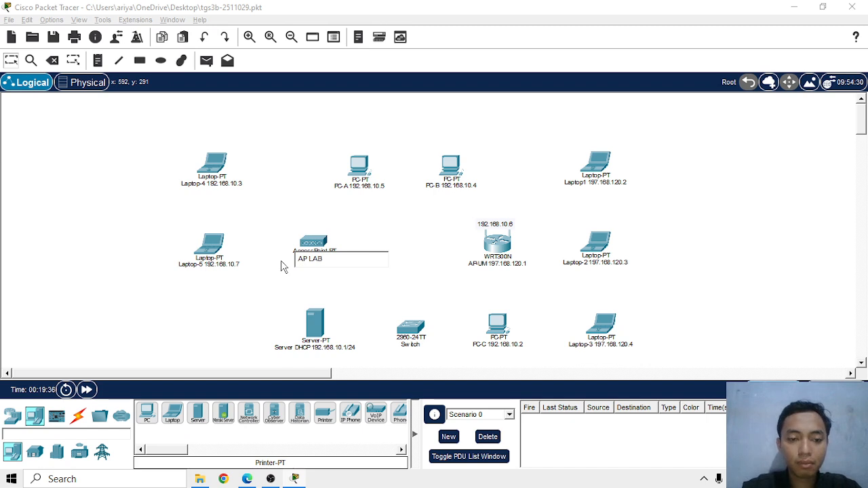
type("KOMP")
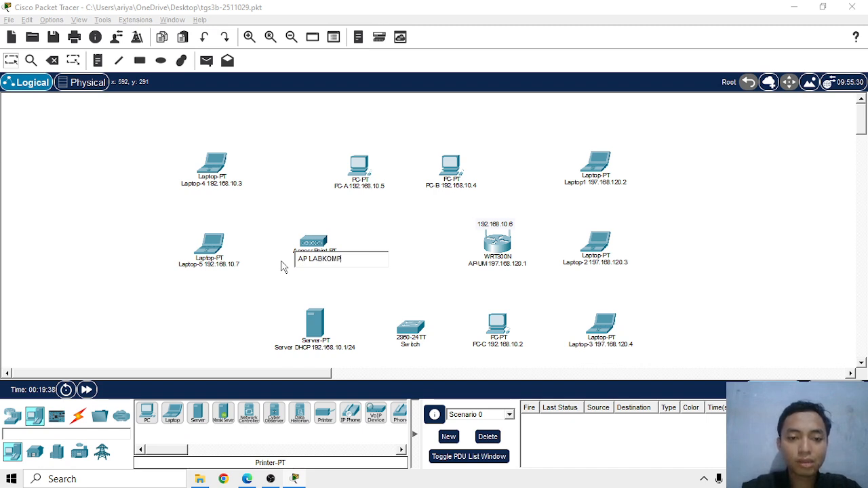
left_click(278, 298)
Check the cabling in the browser's TOPOLOGI-2 diagram and connect the switch's FastEthernet0/1 port to the DHCP server with a copper straight-through cable
key("alt+Tab")
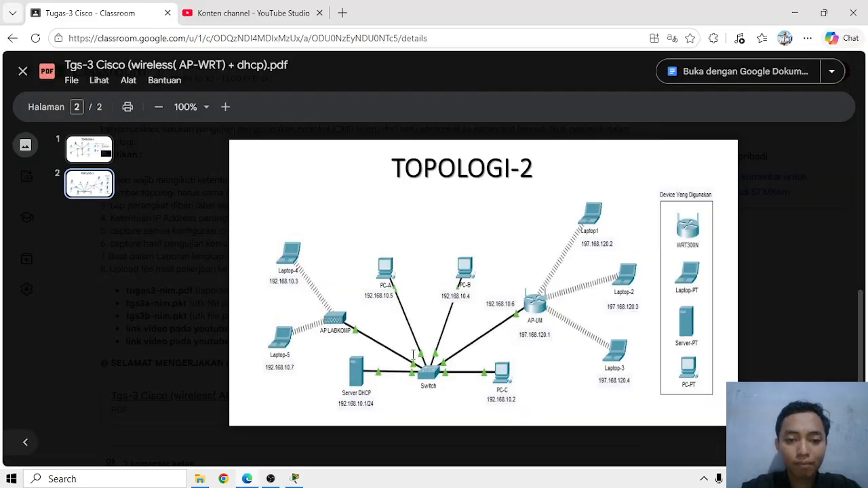
key("alt+Tab")
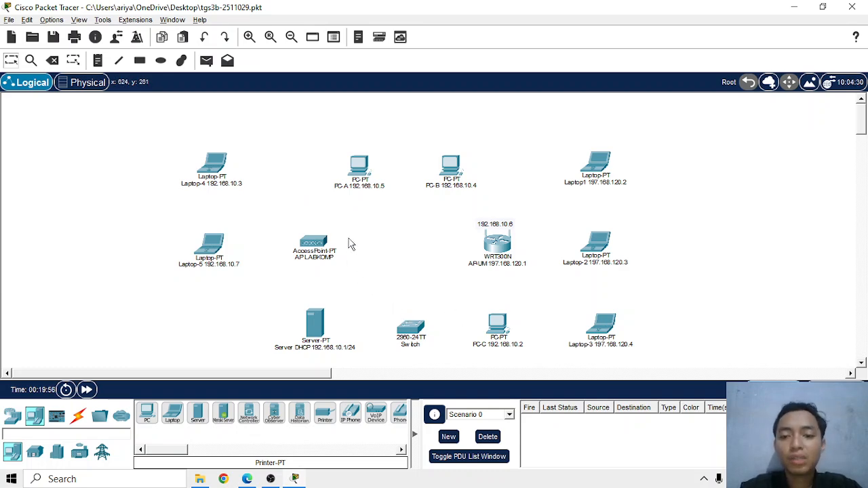
key("alt+Tab")
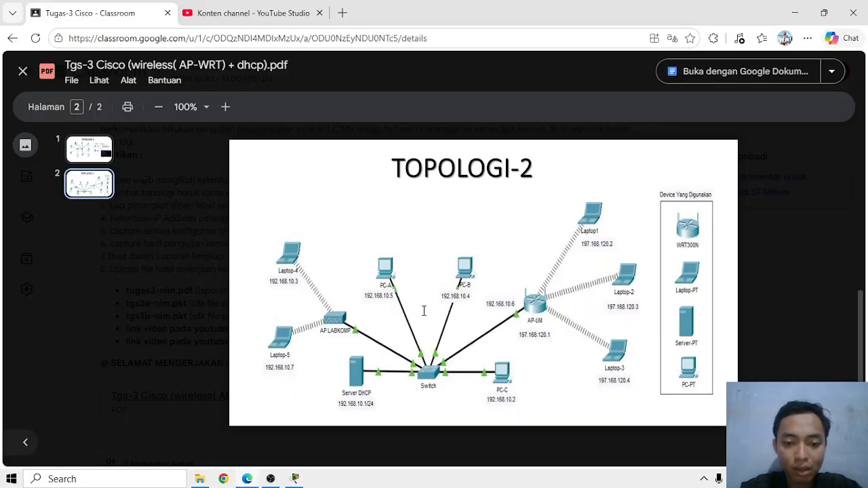
key("alt+Tab")
left_click(77, 416)
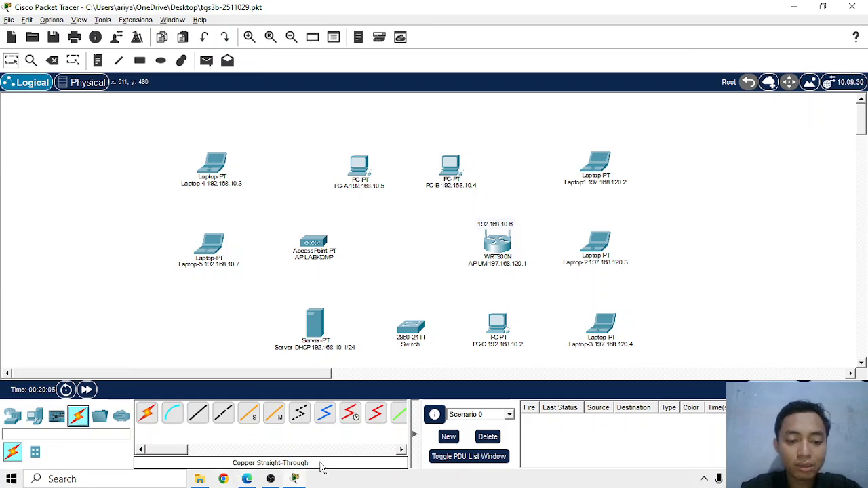
left_click(201, 415)
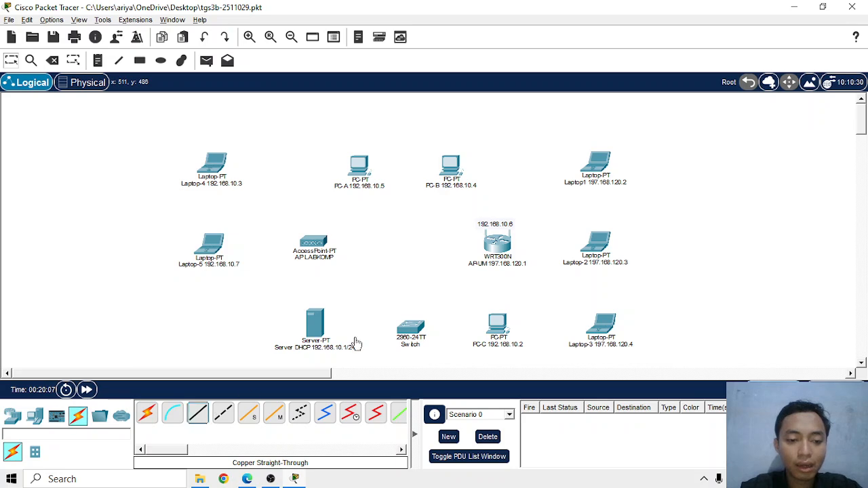
left_click(410, 332)
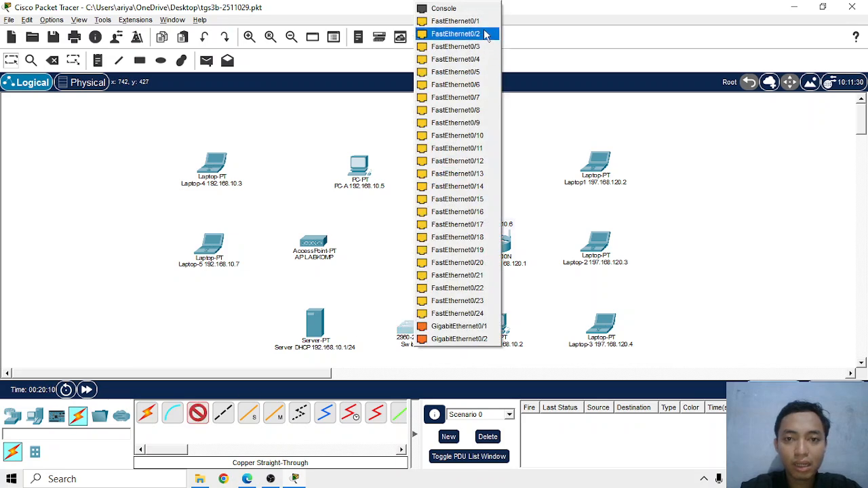
left_click(484, 34)
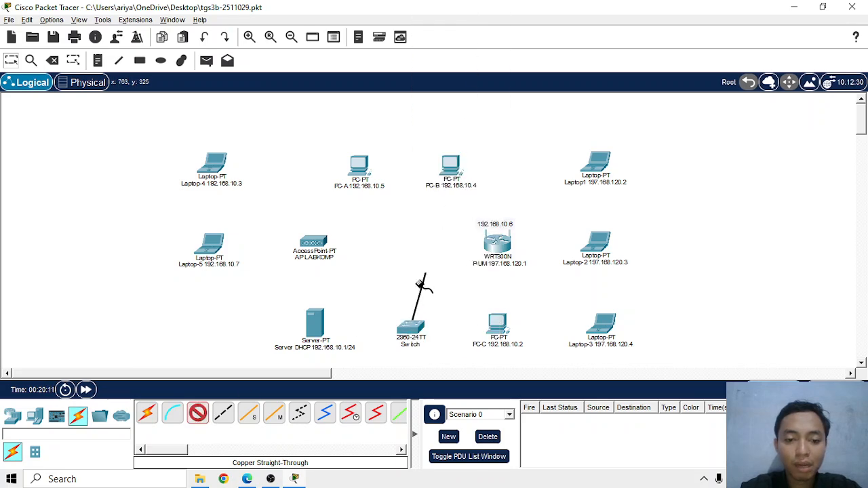
left_click(315, 327)
left_click(339, 333)
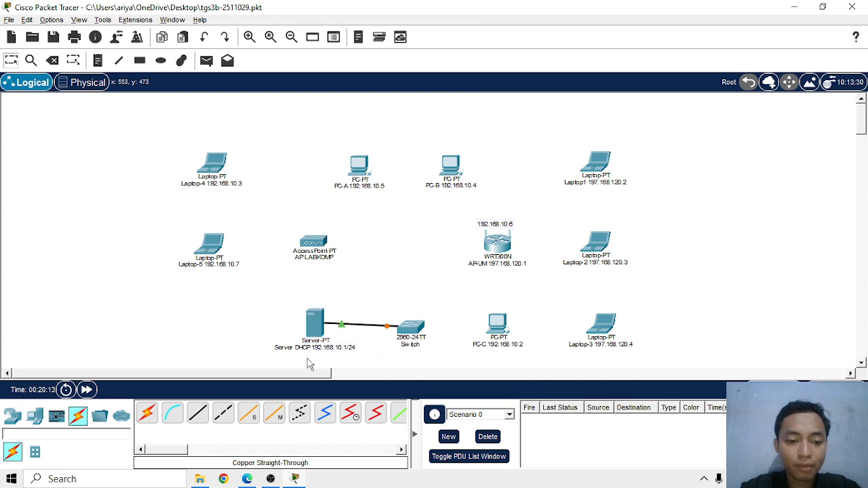
Connect the switch's FastEthernet0/2 port to Port 0 of AP LABKOMP with a copper straight-through cable
left_click(198, 413)
left_click(411, 327)
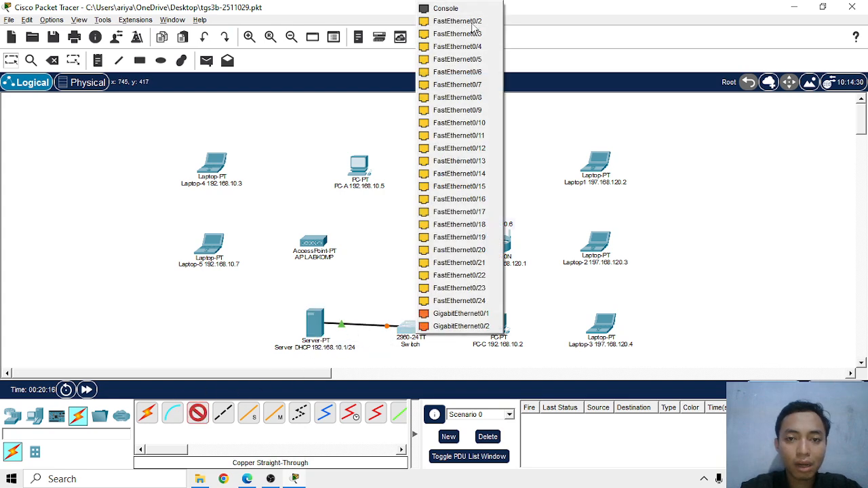
left_click(474, 21)
left_click(314, 247)
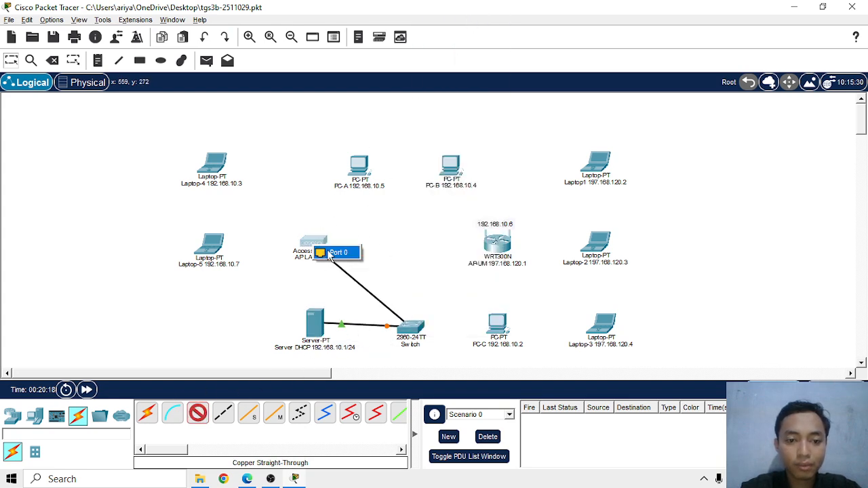
left_click(336, 253)
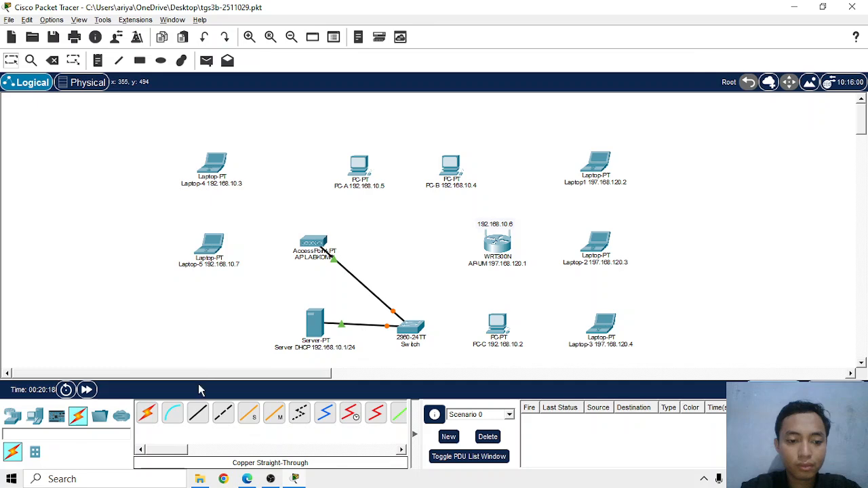
Connect the switch's FastEthernet0/3 port to PC-A with a copper straight-through cable
left_click(407, 331)
left_click(468, 24)
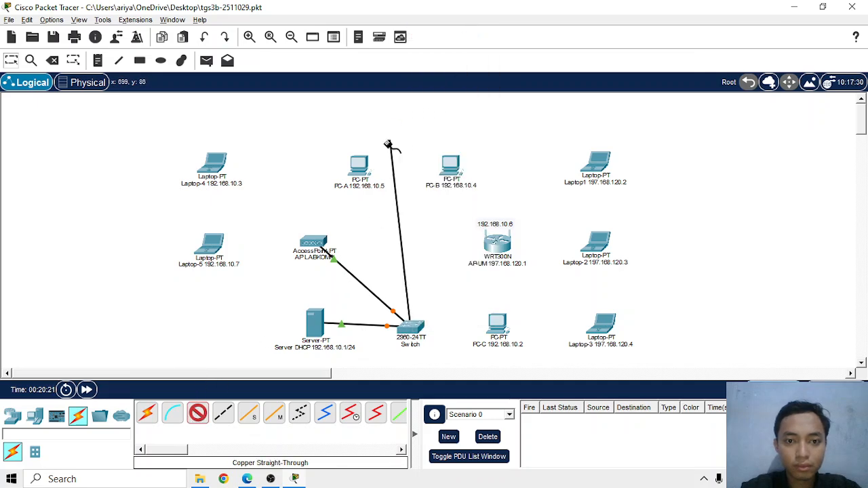
left_click(362, 164)
left_click(399, 208)
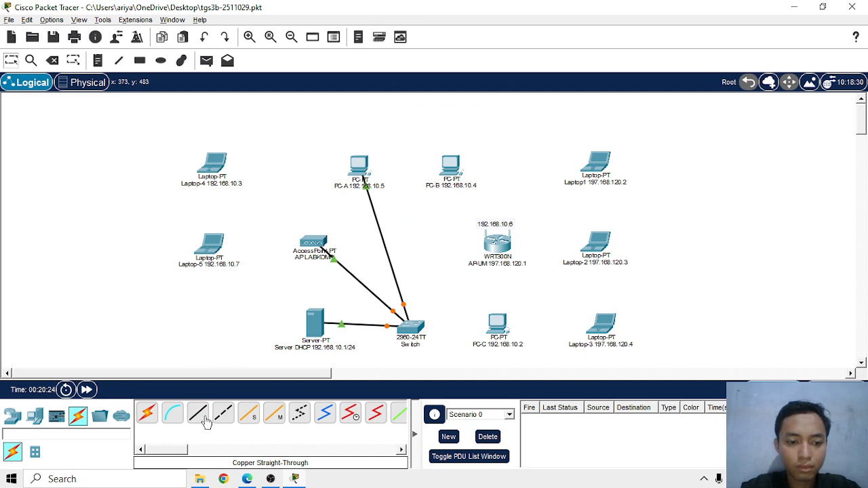
Connect the switch's FastEthernet0/4 port to PC-B with a copper straight-through cable
left_click(198, 414)
left_click(410, 328)
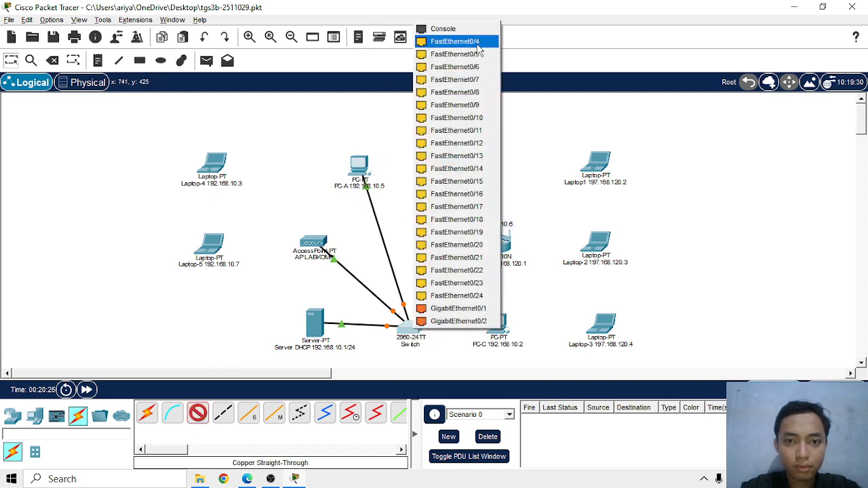
left_click(477, 42)
left_click(451, 165)
left_click(462, 218)
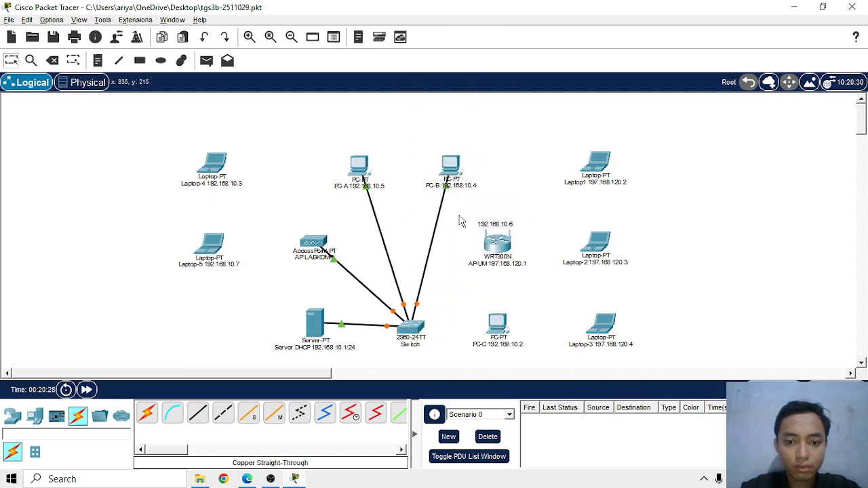
Connect a free FastEthernet port of the switch to PC-C with a copper straight-through cable
left_click(198, 414)
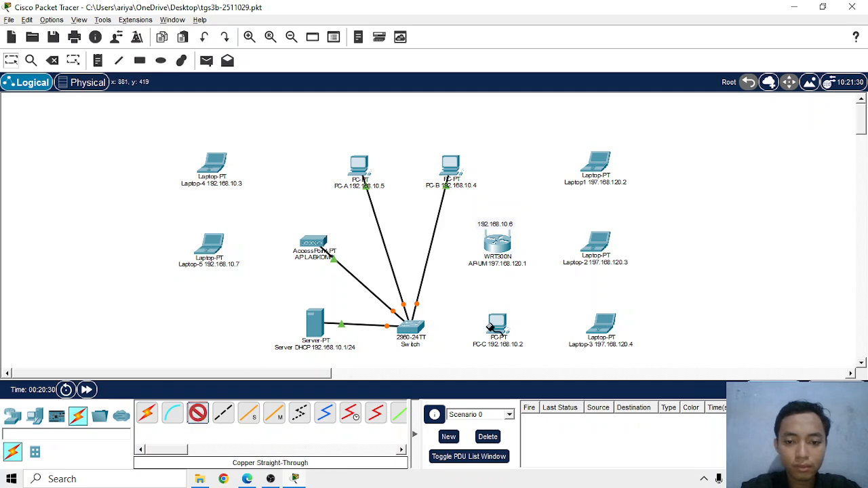
left_click(410, 324)
left_click(461, 56)
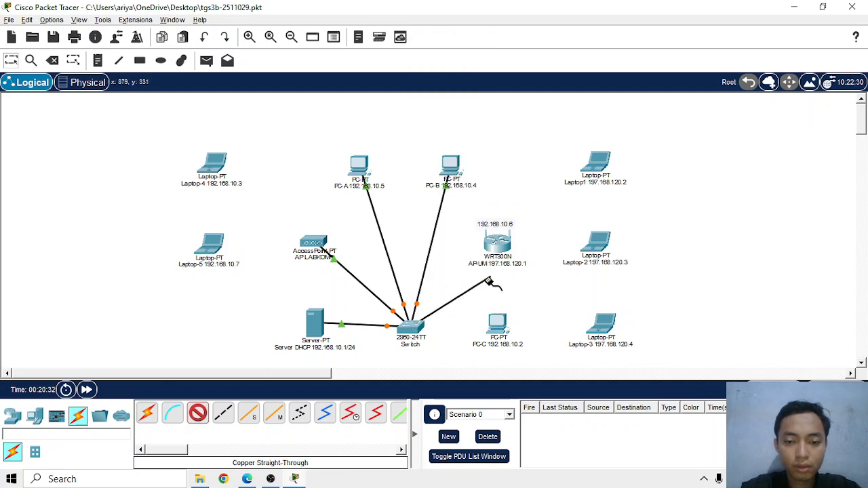
left_click(498, 324)
left_click(523, 367)
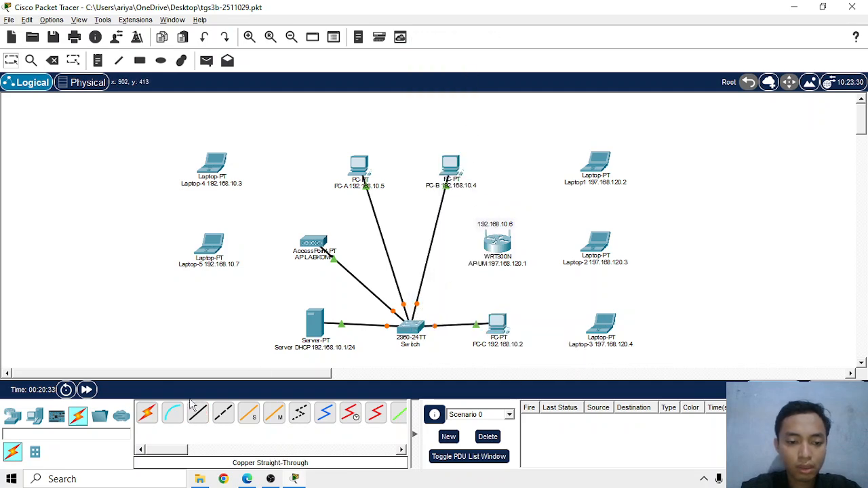
Connect the switch to the Internet port of the AP-UM wireless router with a copper straight-through cable
left_click(198, 413)
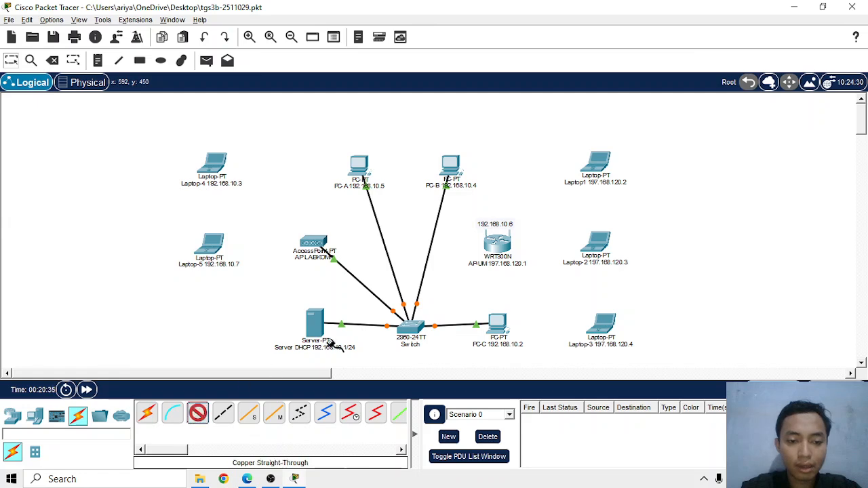
left_click(412, 337)
left_click(450, 62)
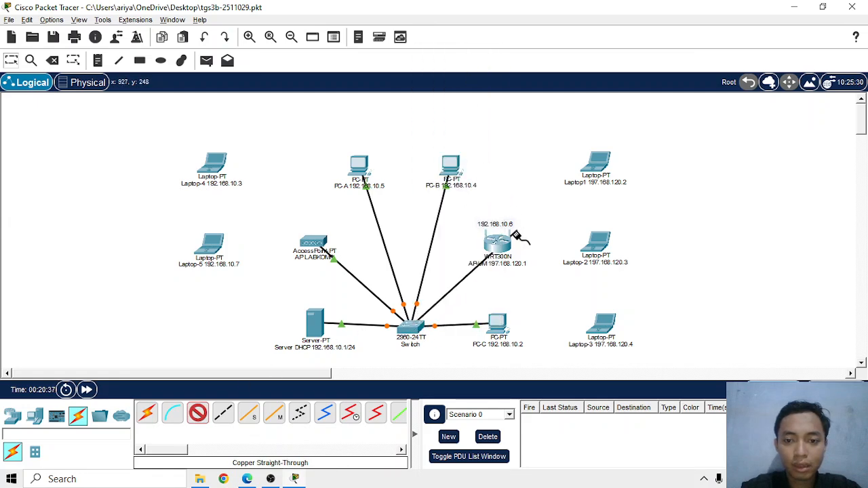
left_click(498, 245)
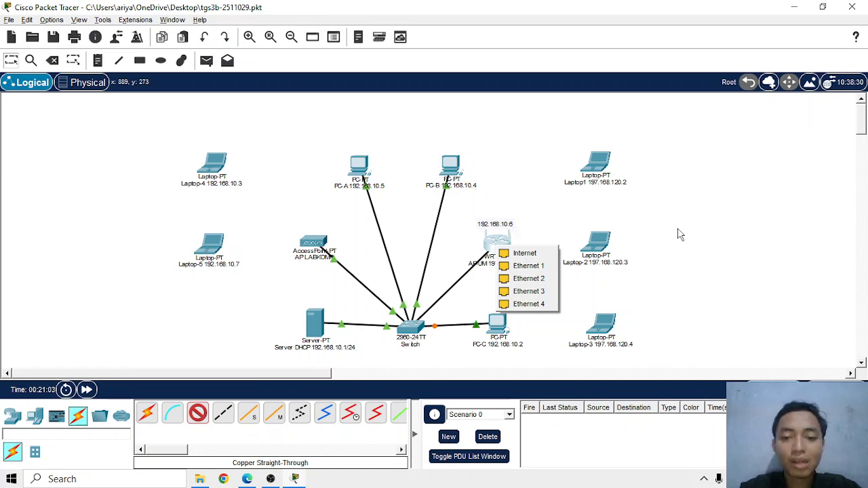
left_click(541, 257)
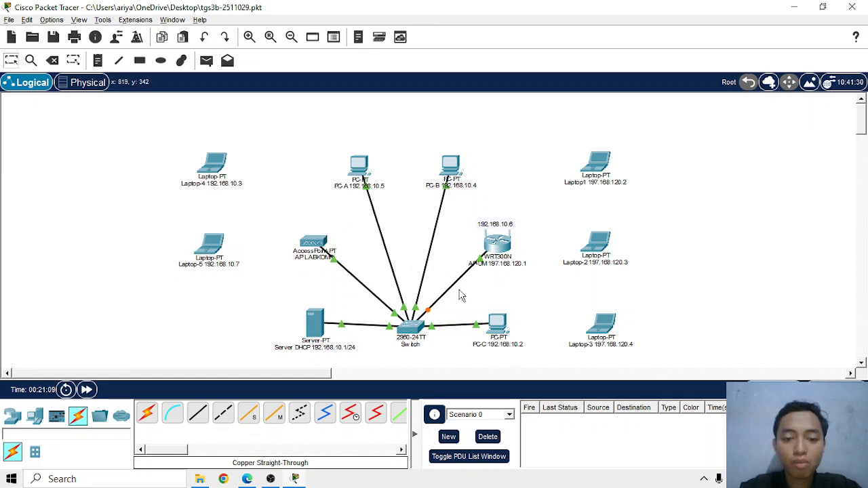
Check the browser's TOPOLOGI-2 diagram and set the SSID on Port 1 of the AP LABKOMP access point to "AP LABKOMP" in Packet Tracer
key("alt+Tab")
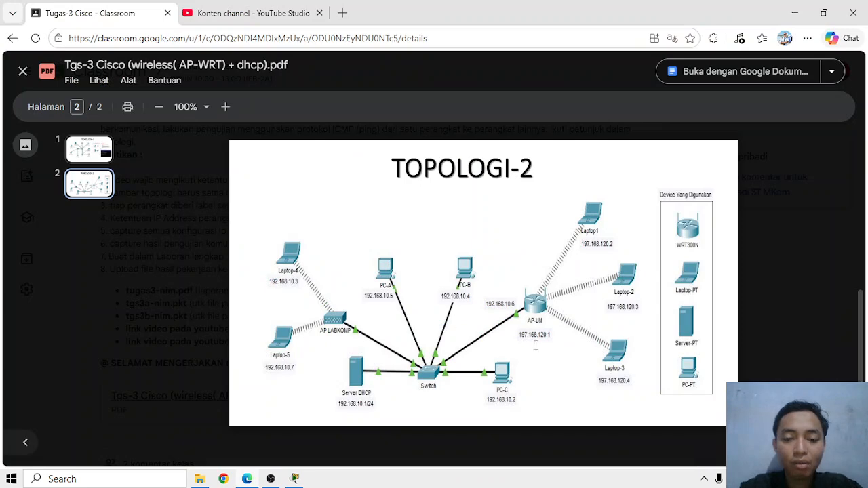
key("alt+Tab")
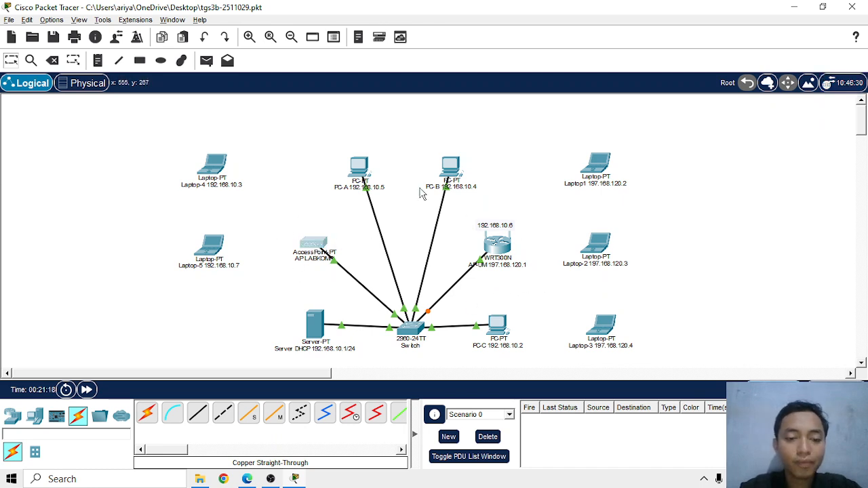
left_click(312, 249)
left_click(203, 38)
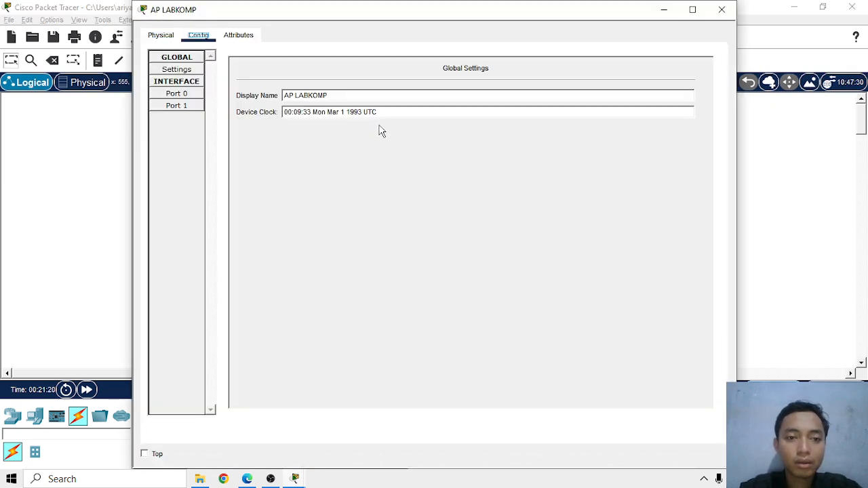
left_click(195, 107)
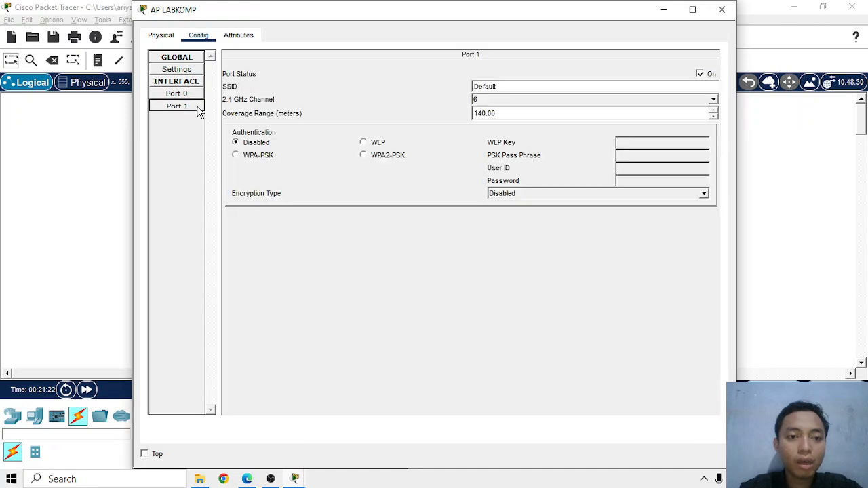
left_click_drag(541, 86, 441, 88)
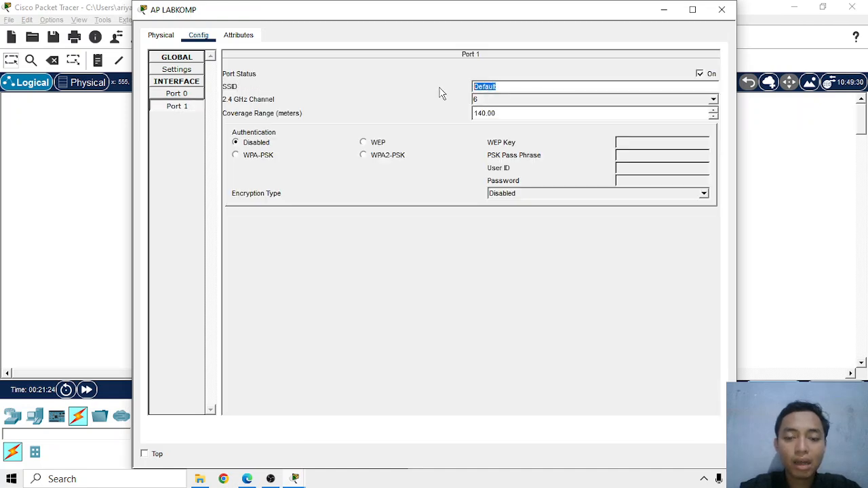
type("a")
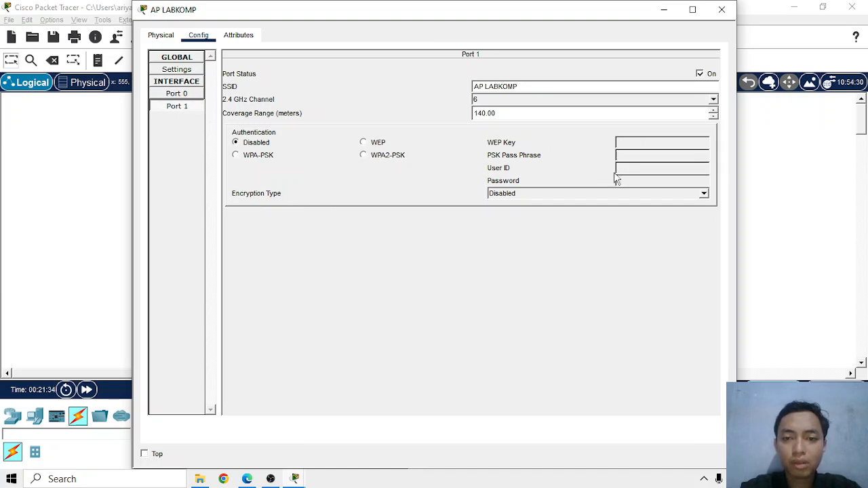
left_click(721, 9)
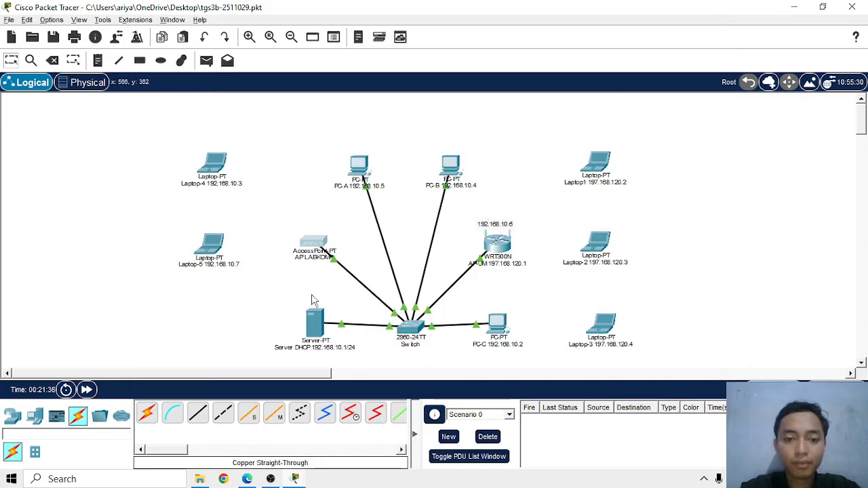
Consult the browser's TOPOLOGI-2 diagram, then replace Laptop-4's Ethernet module with a WPC300N wireless adapter in Packet Tracer and power the laptop back on
key("alt+Tab")
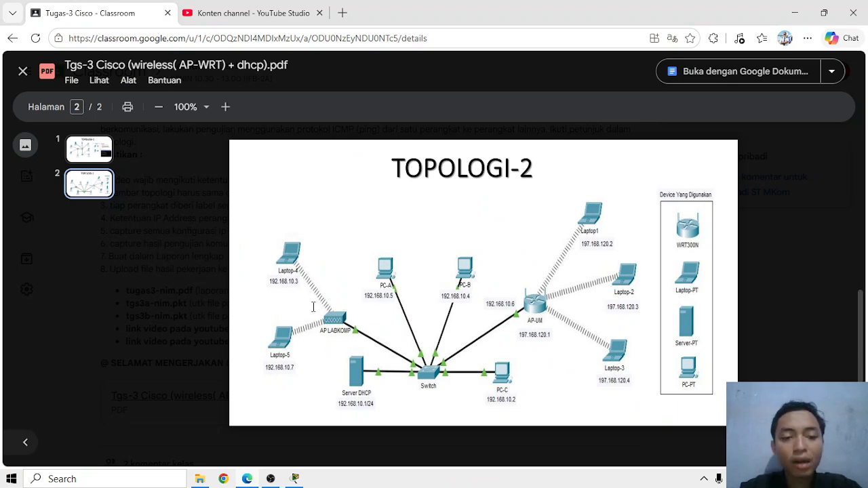
key("alt+Tab")
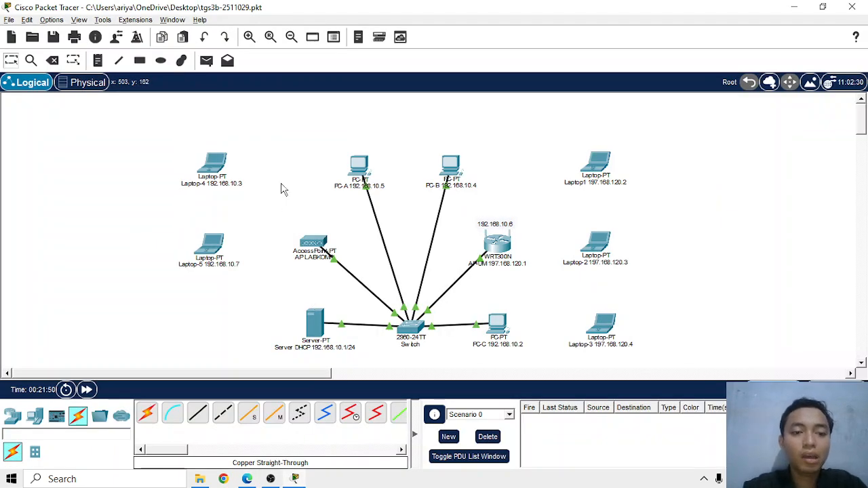
left_click(212, 165)
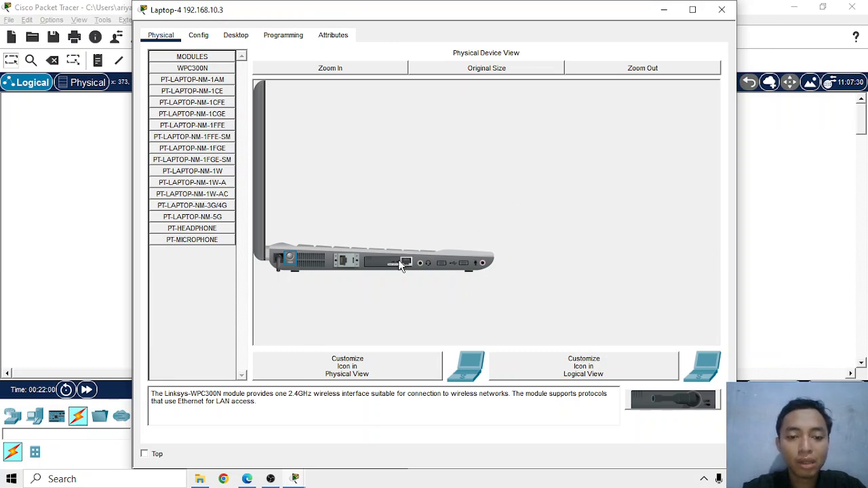
left_click_drag(401, 264, 207, 324)
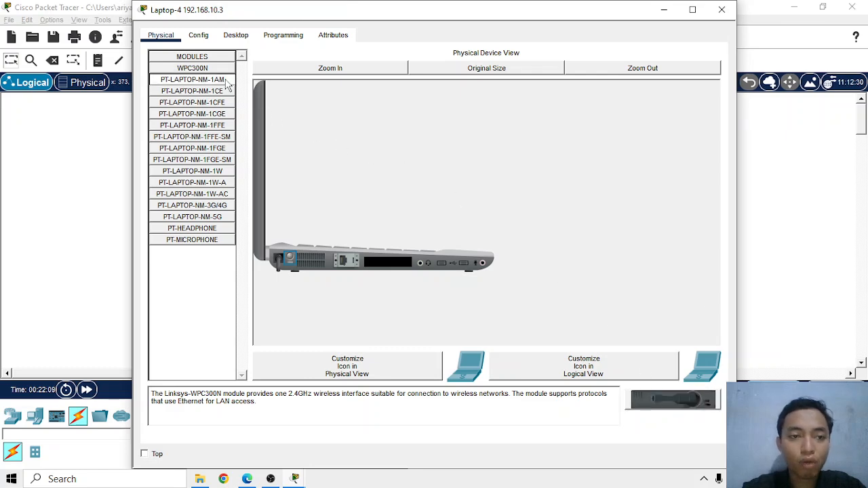
left_click_drag(198, 71, 387, 263)
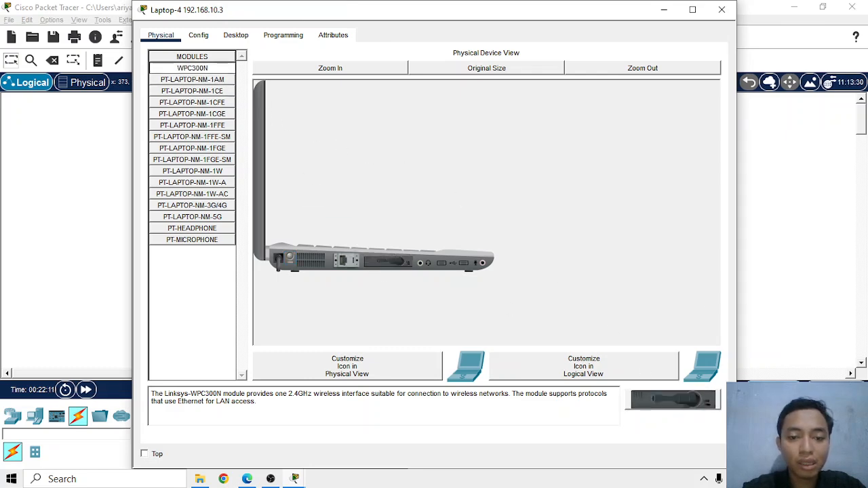
left_click_drag(699, 413, 200, 305)
left_click_drag(678, 402, 402, 266)
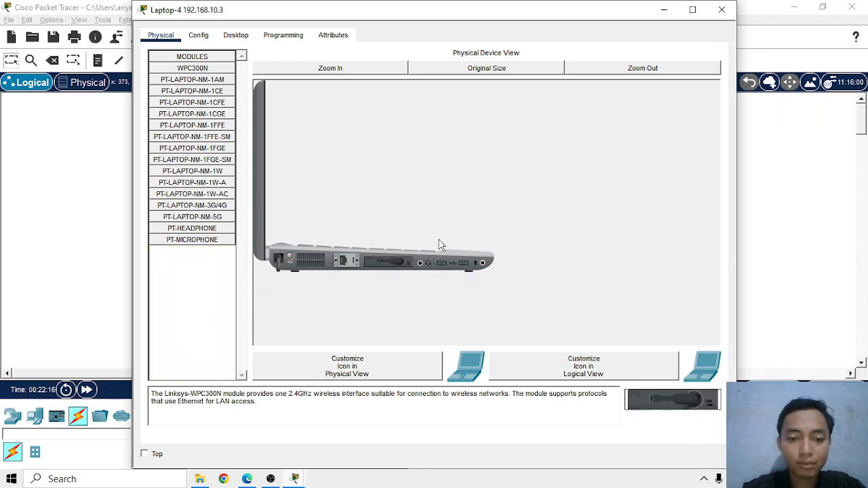
left_click(291, 259)
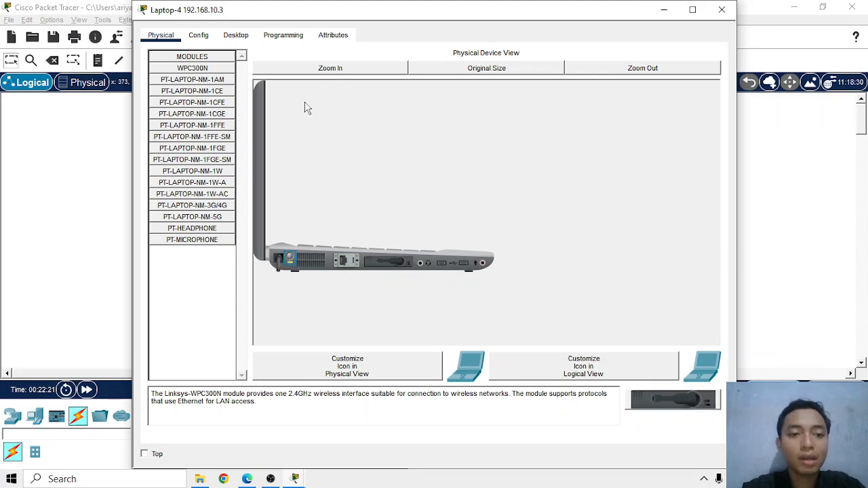
Connect Laptop-4 to the AP LABKOMP wireless network through the PC Wireless application
left_click(234, 37)
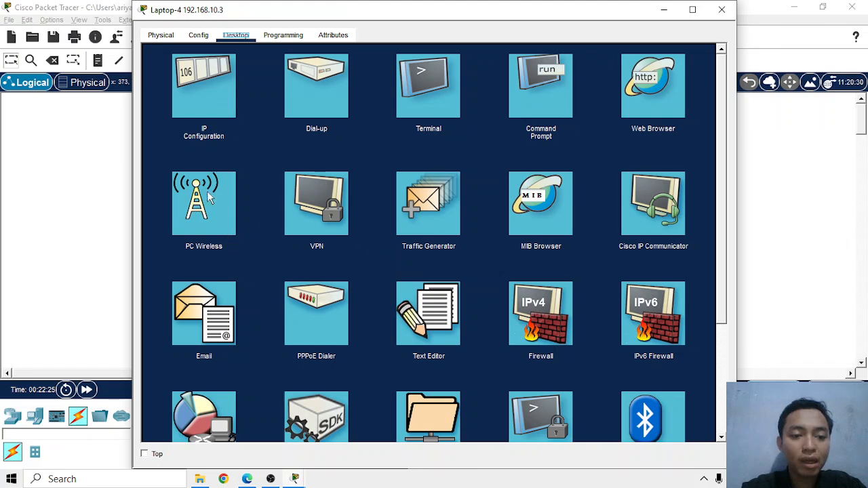
left_click(197, 215)
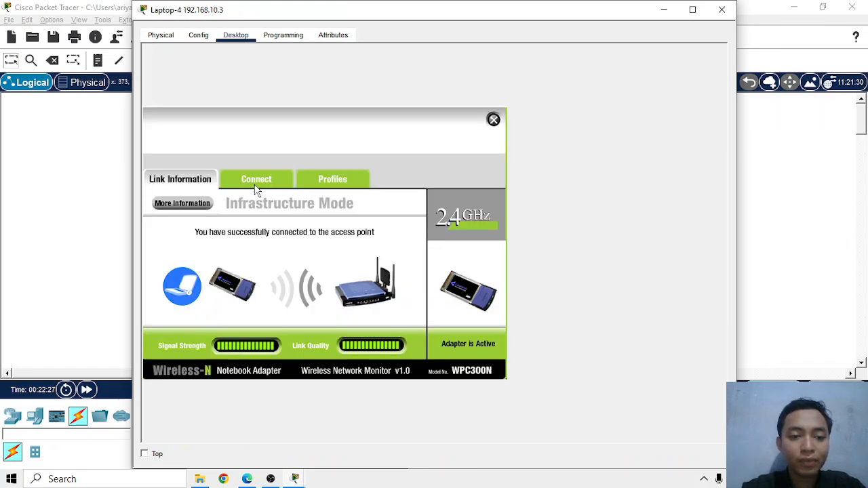
left_click(268, 179)
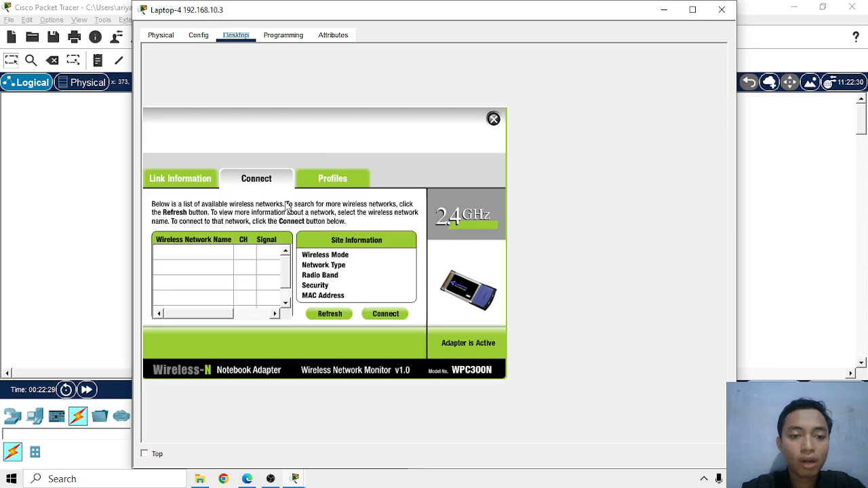
left_click(331, 316)
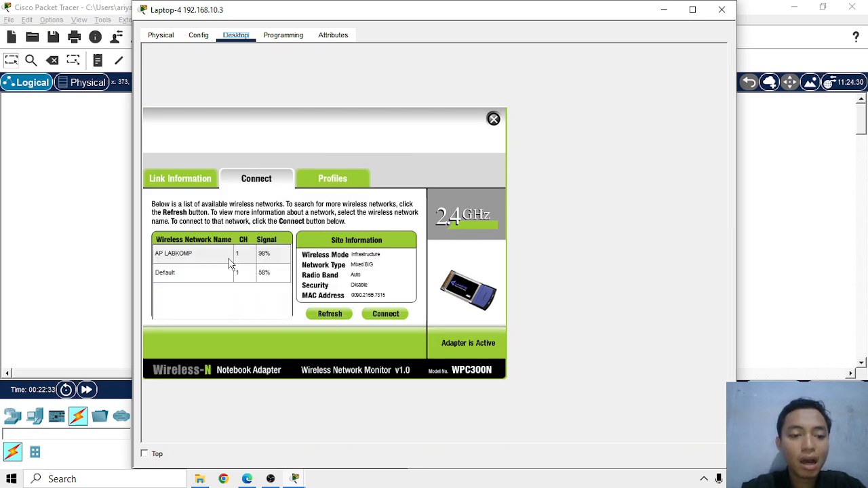
left_click(219, 261)
left_click(398, 317)
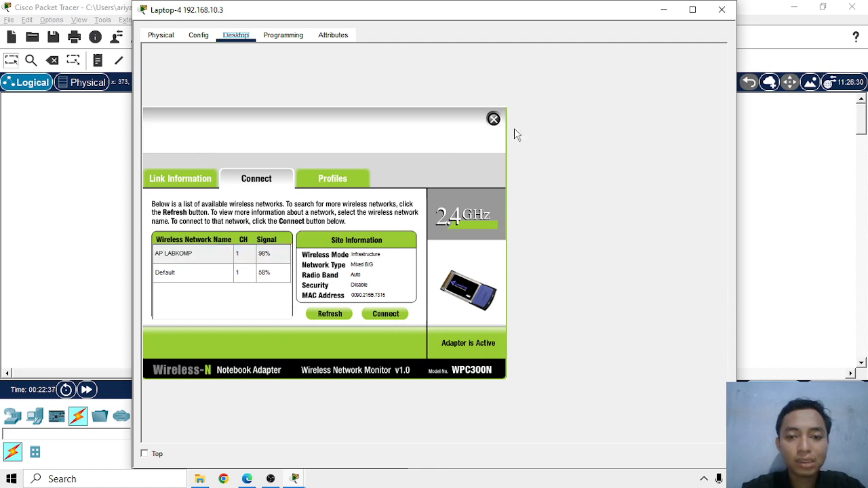
left_click(493, 120)
left_click(721, 9)
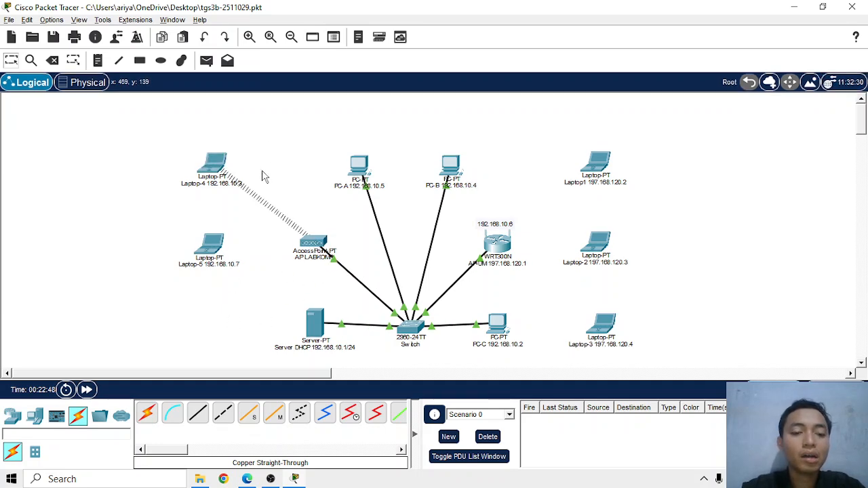
Replace Laptop-5's Ethernet module with a WPC300N wireless adapter and open the laptop's desktop applications
left_click(215, 248)
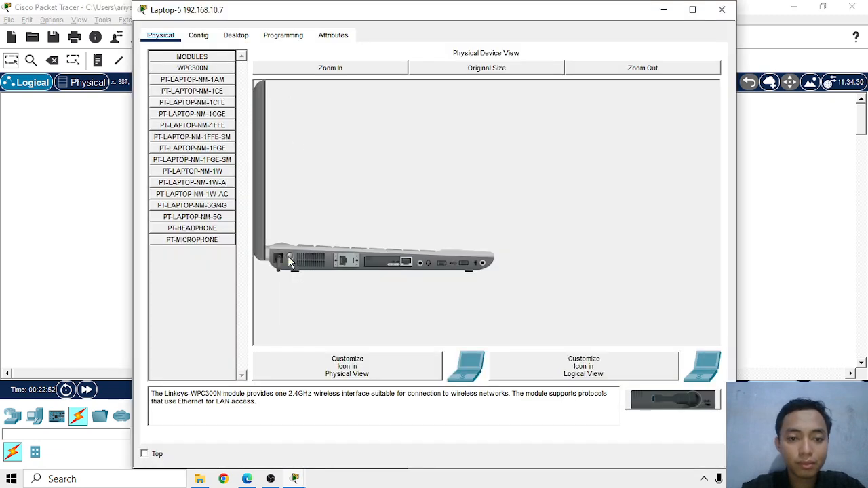
left_click_drag(390, 265, 177, 318)
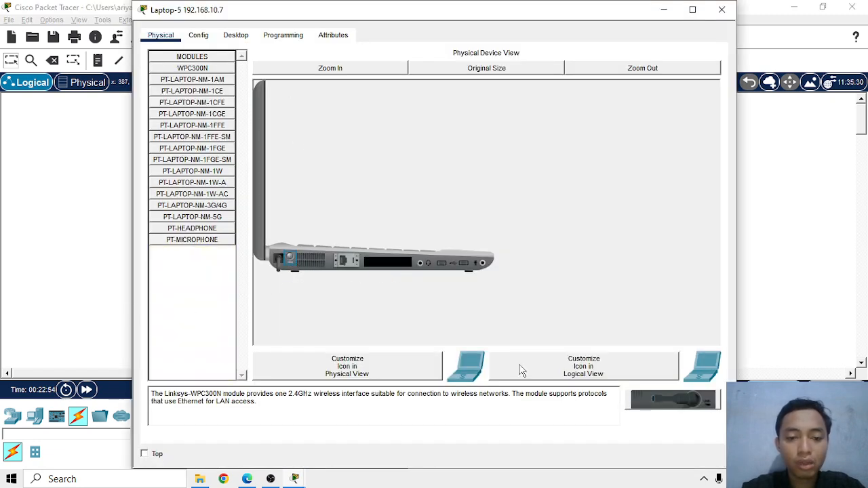
left_click_drag(676, 407, 385, 263)
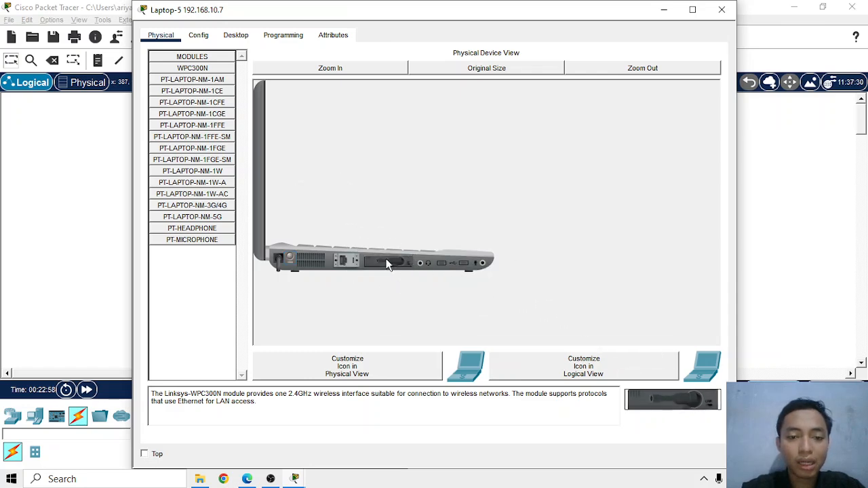
left_click(236, 35)
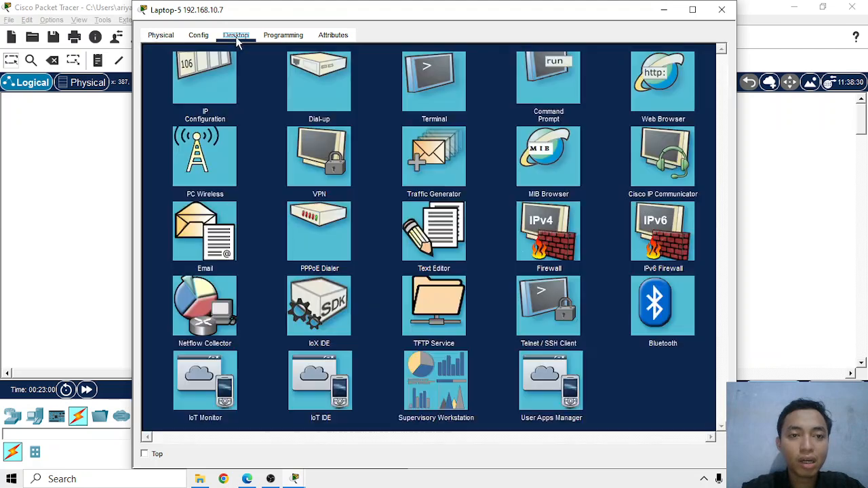
Connect Laptop-5 to the AP LABKOMP wireless network through the PC Wireless application and shift the laptop slightly left on the workspace
left_click(208, 214)
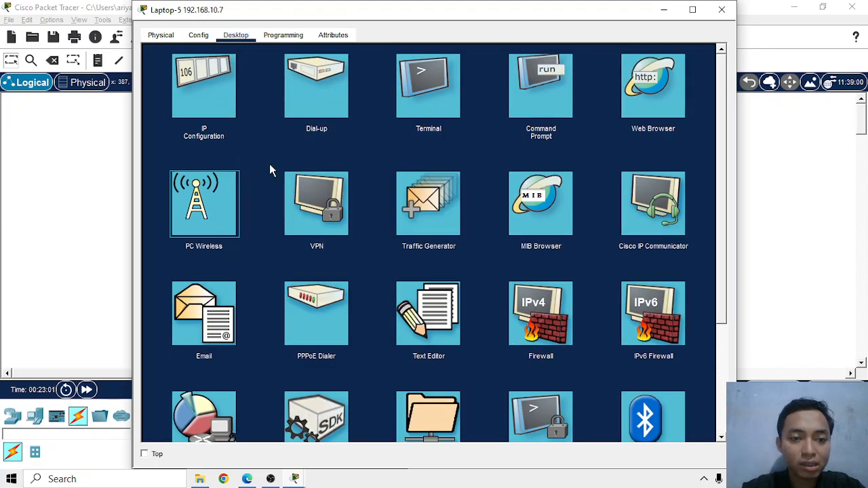
left_click(266, 181)
left_click(324, 314)
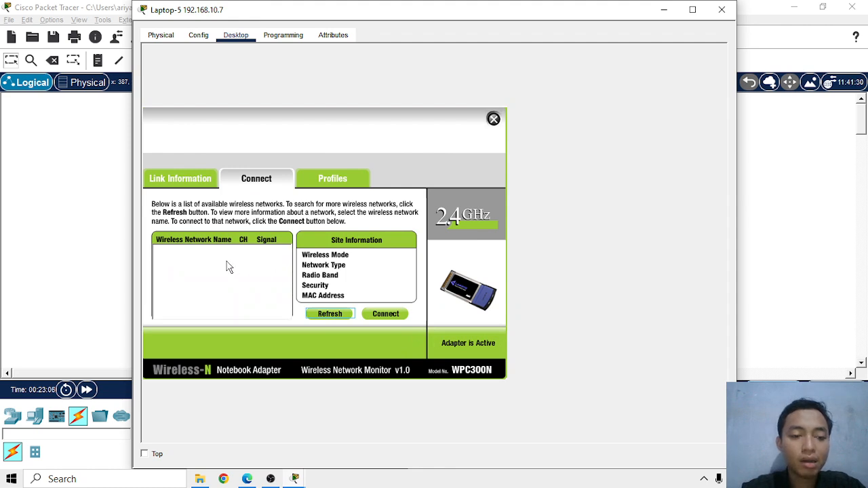
left_click(194, 255)
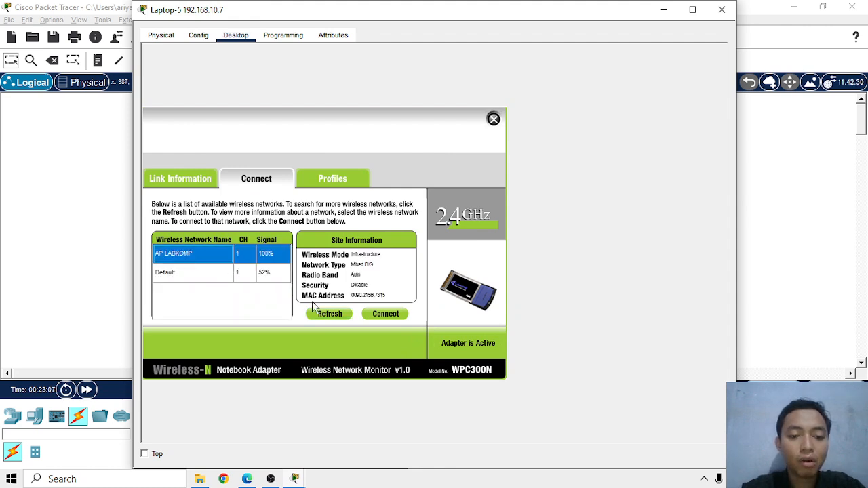
left_click(386, 314)
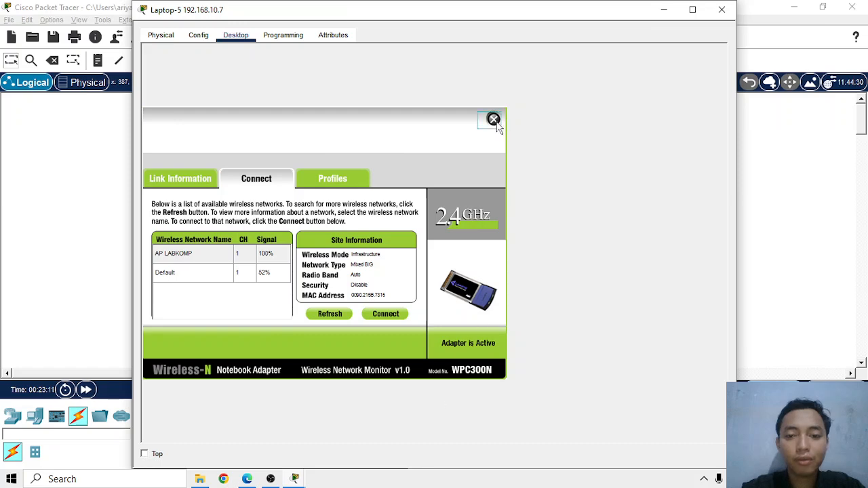
left_click(493, 120)
left_click(717, 10)
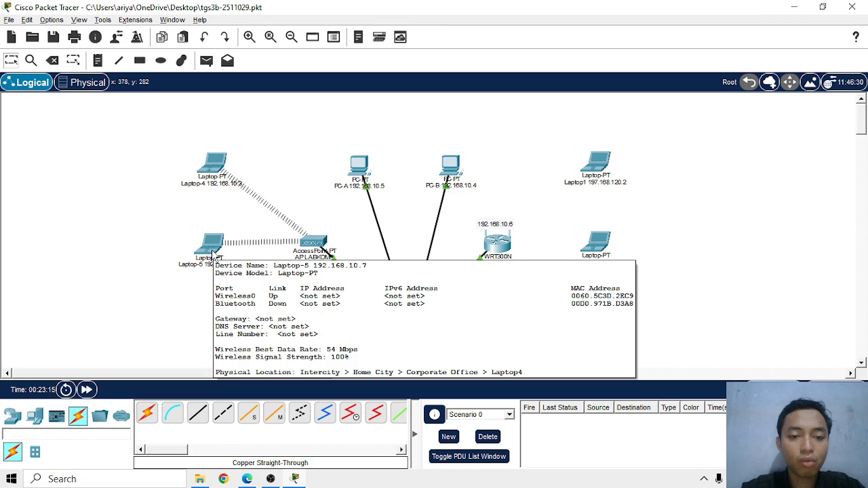
left_click_drag(212, 251, 206, 250)
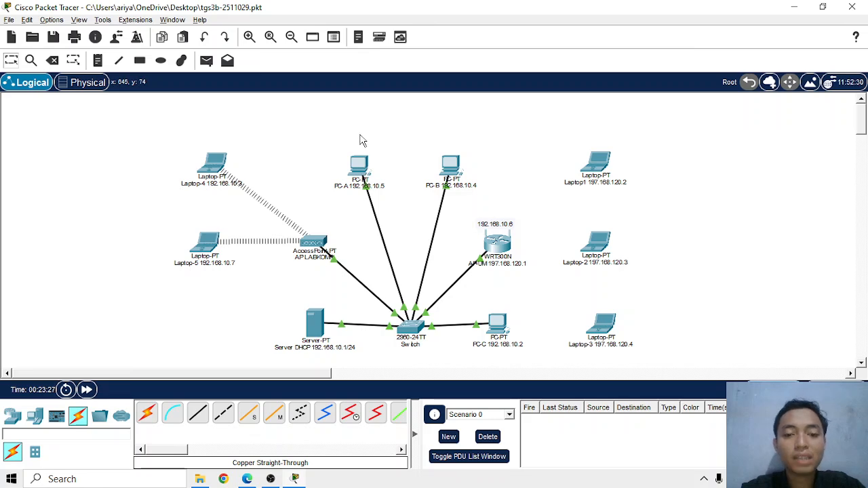
Check the browser's TOPOLOGI-2 diagram, then open the DHCP server's IP configuration in Packet Tracer with static addressing selected
scroll(360, 141, "down", 2)
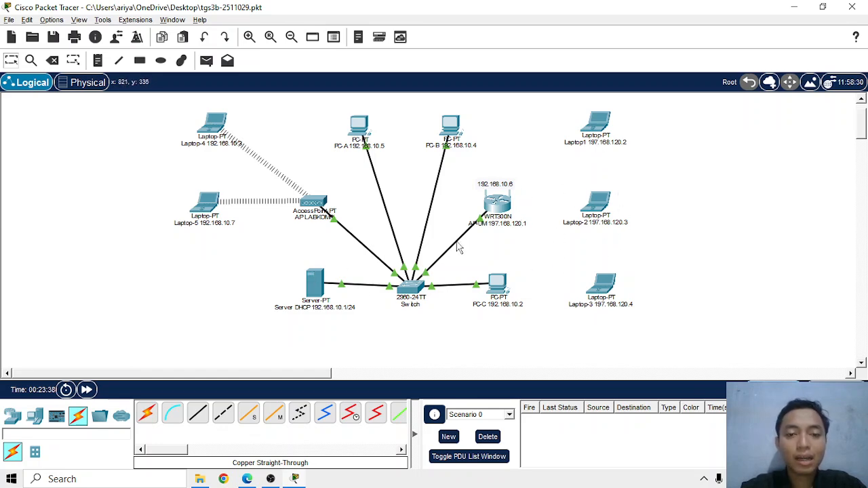
key("alt+Tab")
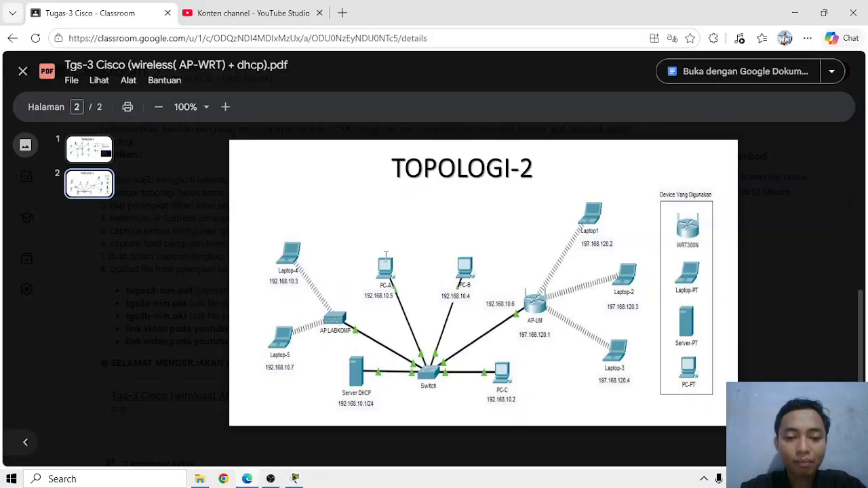
key("alt+Tab")
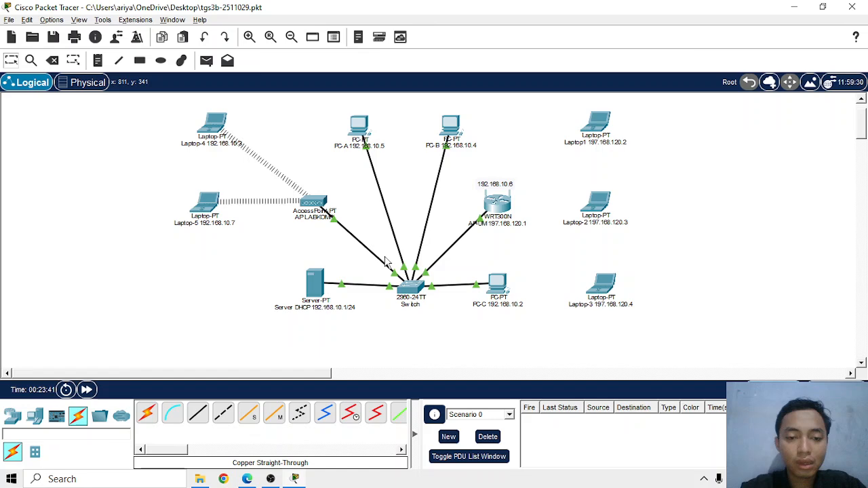
left_click(321, 282)
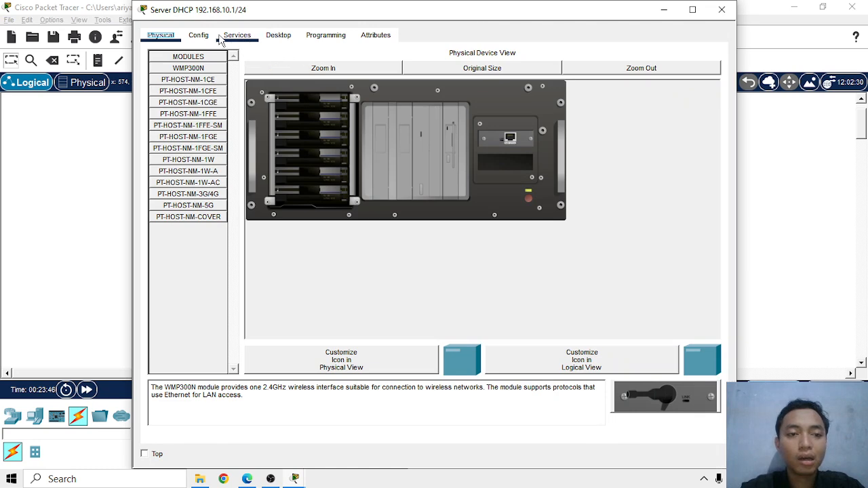
left_click(292, 37)
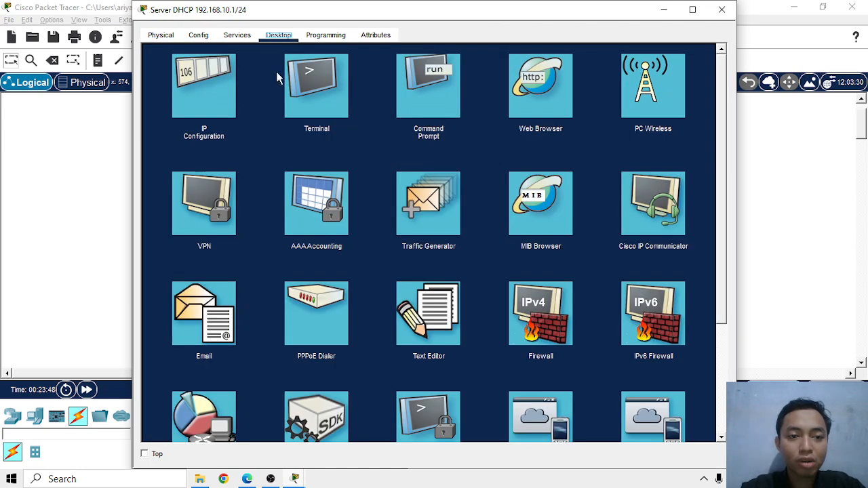
left_click(211, 93)
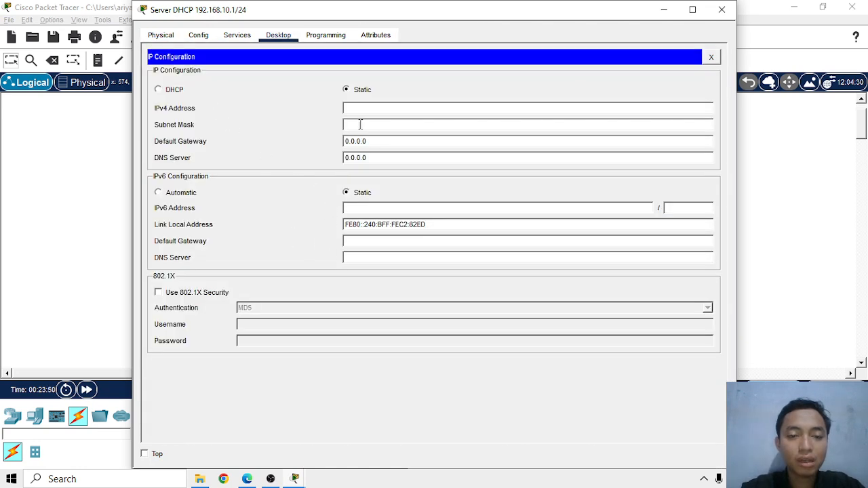
left_click(176, 89)
left_click(363, 90)
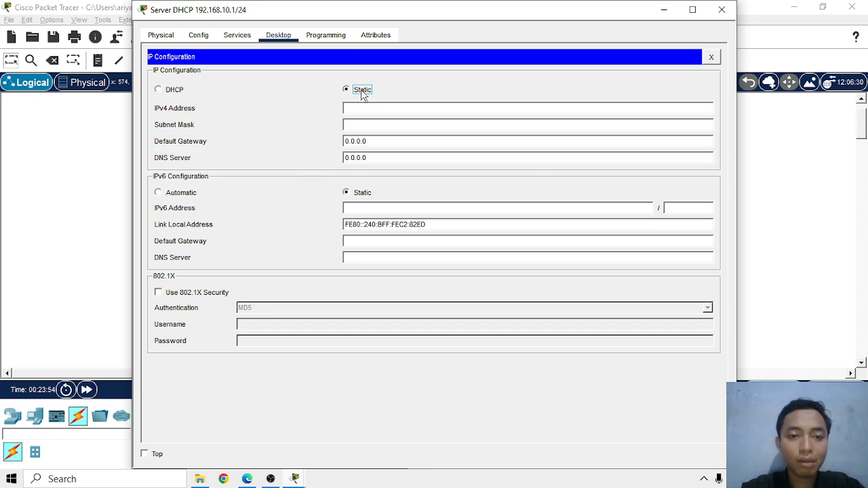
Assign the DHCP server the static IPv4 address 192.168.10.1 with subnet mask 255.255.255.0 and close its IP configuration
key("Escape")
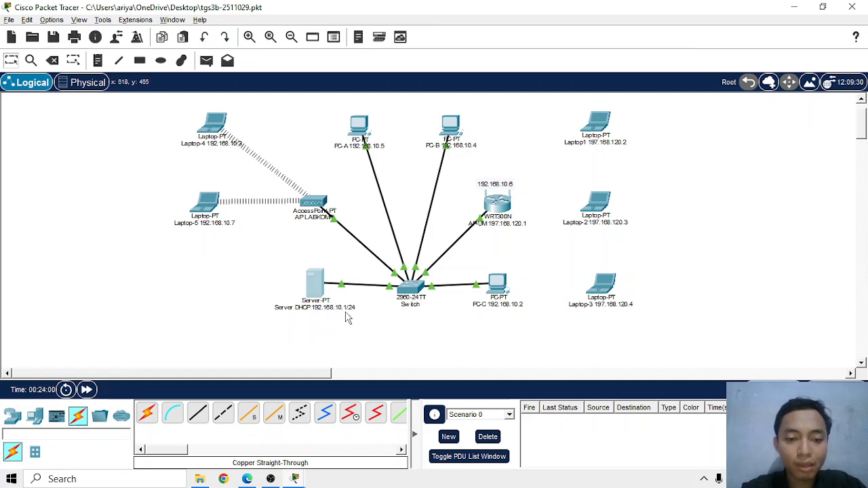
key("alt+Tab")
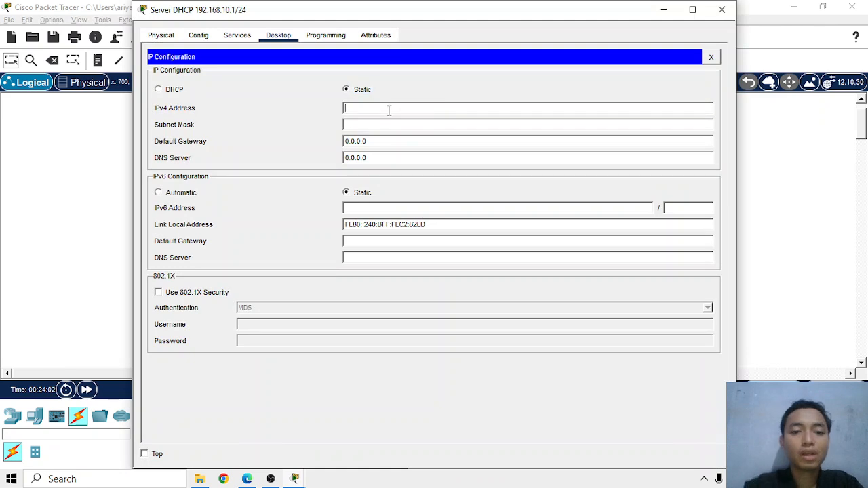
type("192.168")
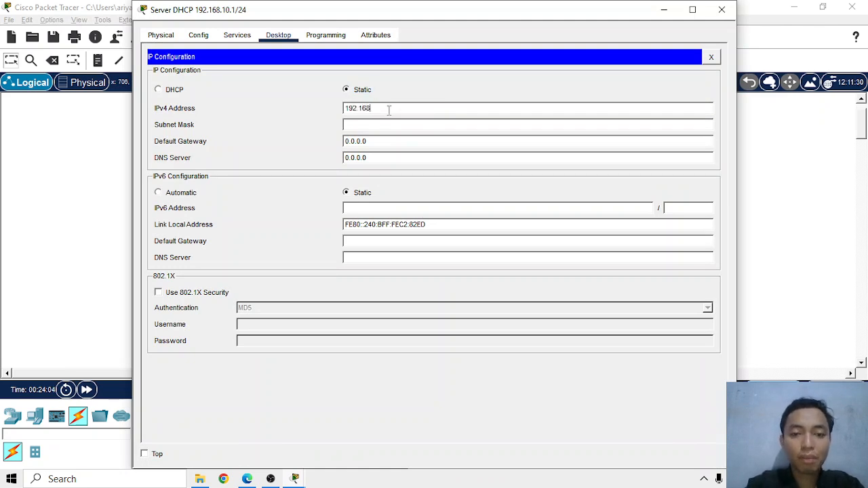
type(".10.")
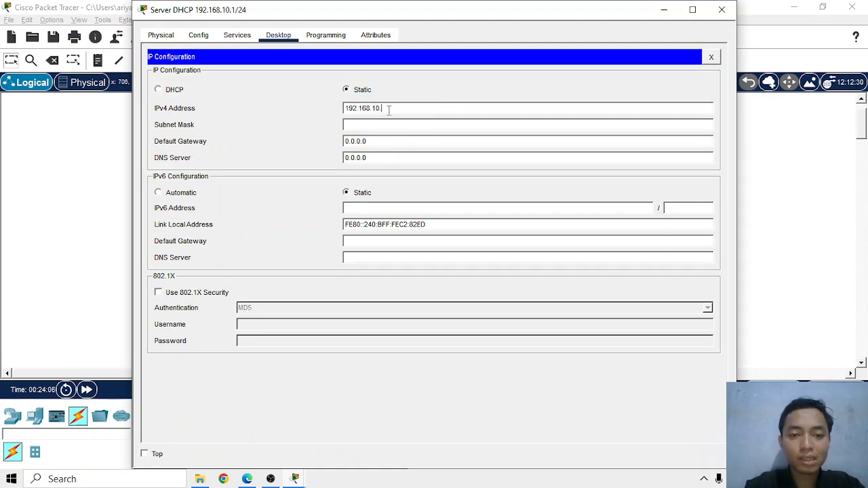
type("1")
left_click(389, 125)
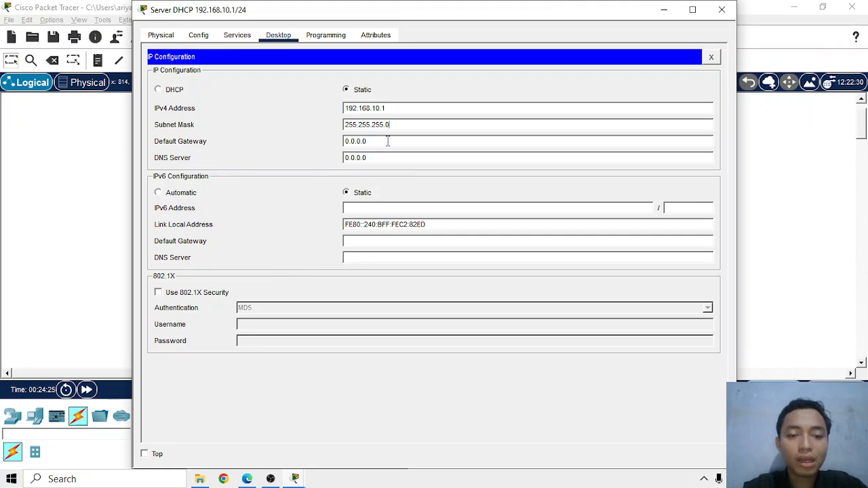
left_click(711, 57)
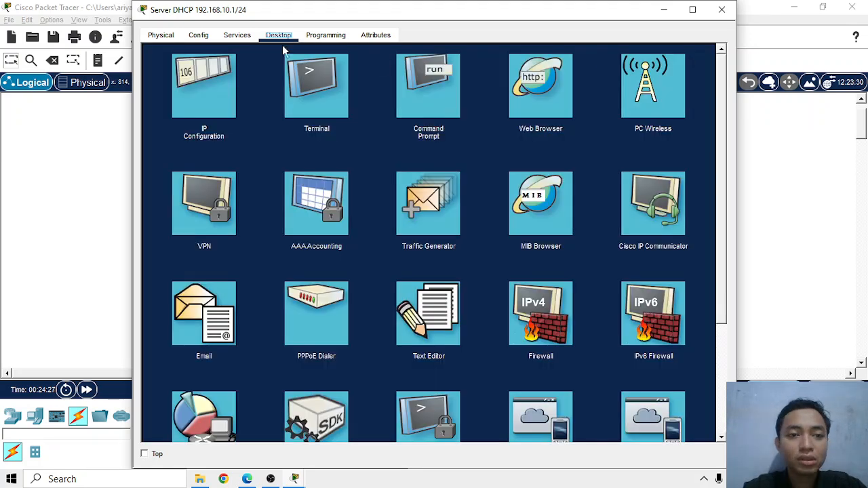
Turn on the server's DHCP service and set the serverPool default gateway to 192.168.10.1
left_click(250, 41)
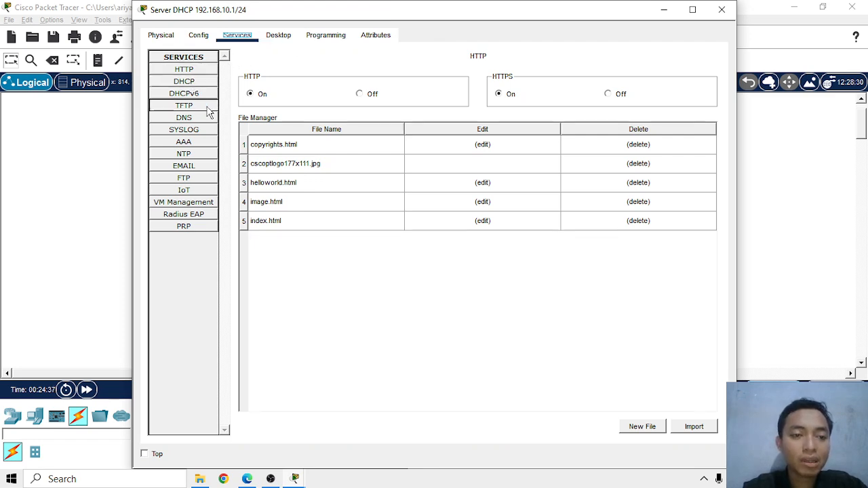
left_click(204, 82)
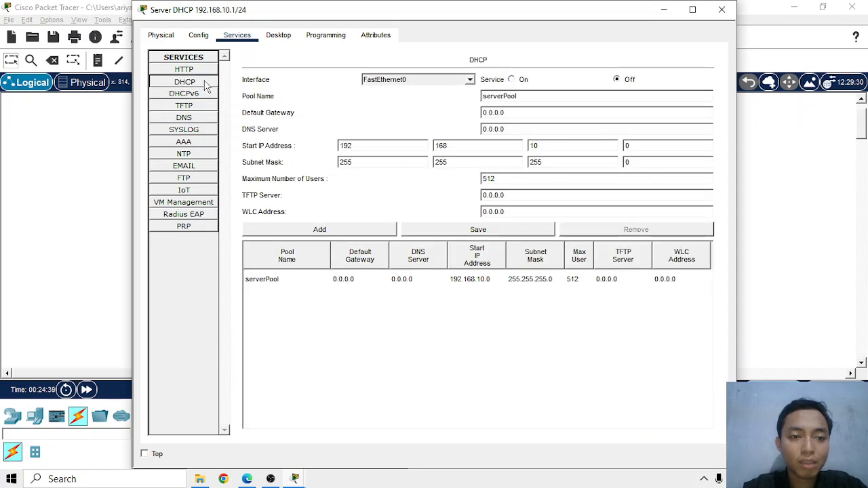
left_click(513, 79)
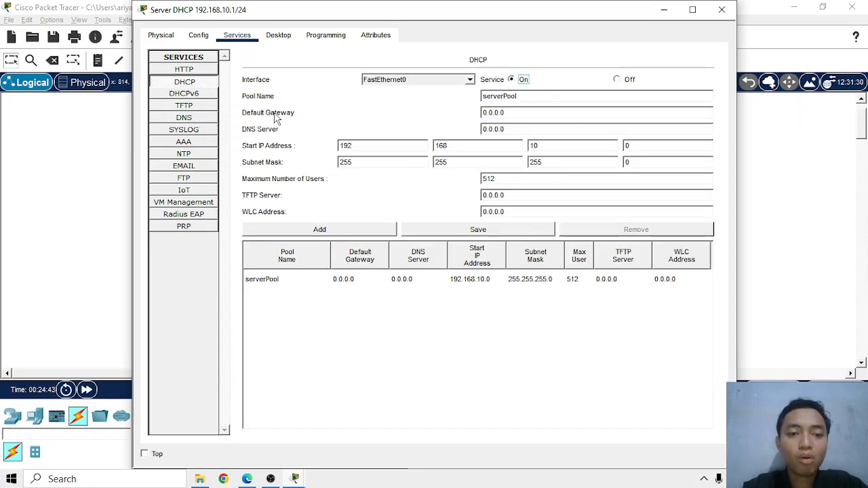
left_click_drag(517, 114, 447, 118)
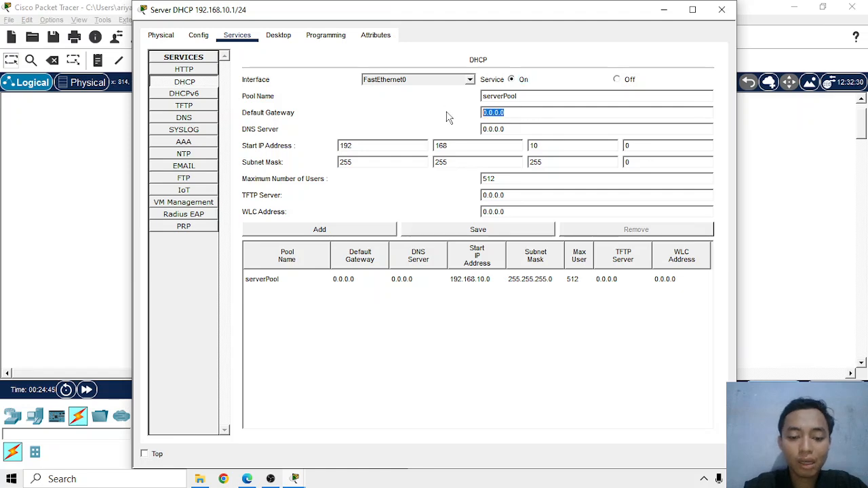
type("192.168")
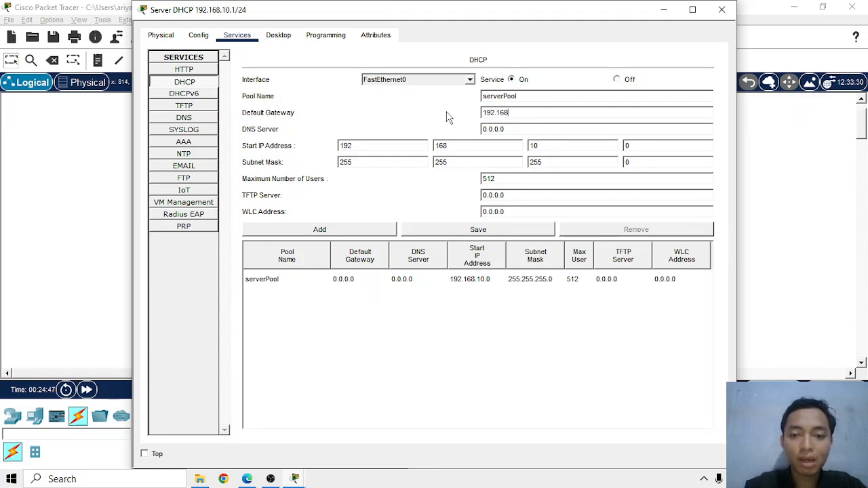
type(".10.")
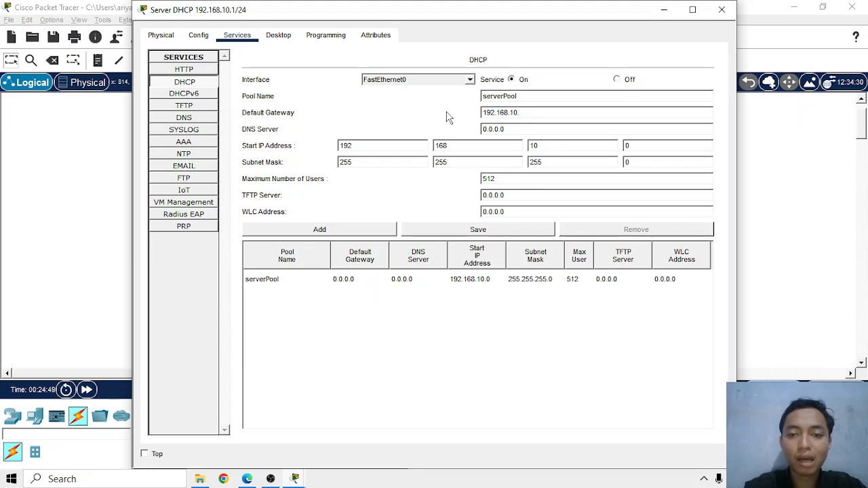
type("1")
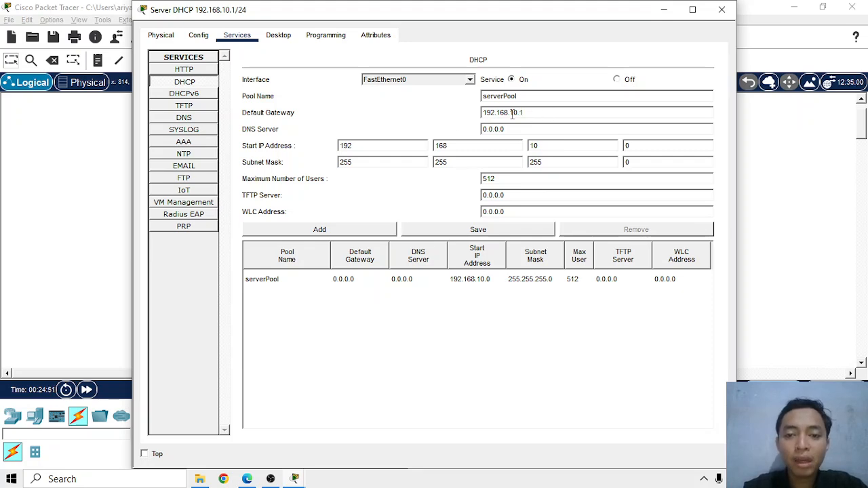
Set serverPool's DNS server to 192.168.10.1, start IP address to 192.168.10.2 and maximum number of users to 7, and save the pool
left_click_drag(526, 114, 475, 116)
key("ctrl+c")
left_click_drag(523, 127, 476, 127)
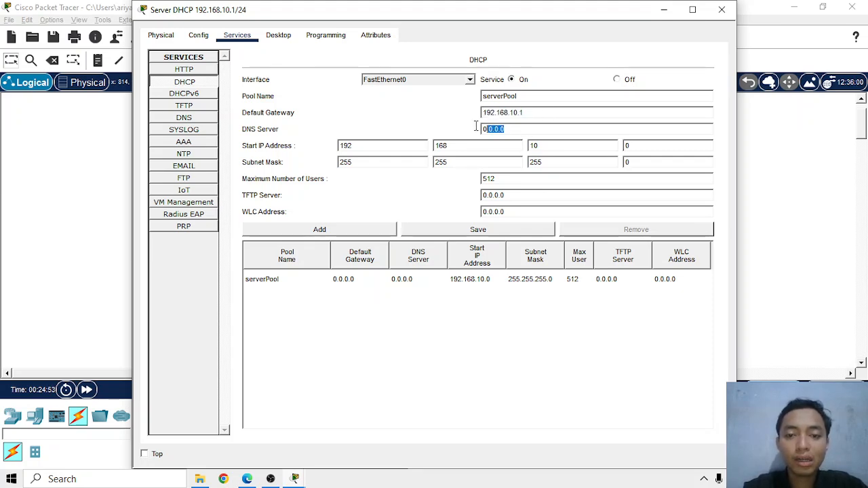
key("ctrl+v")
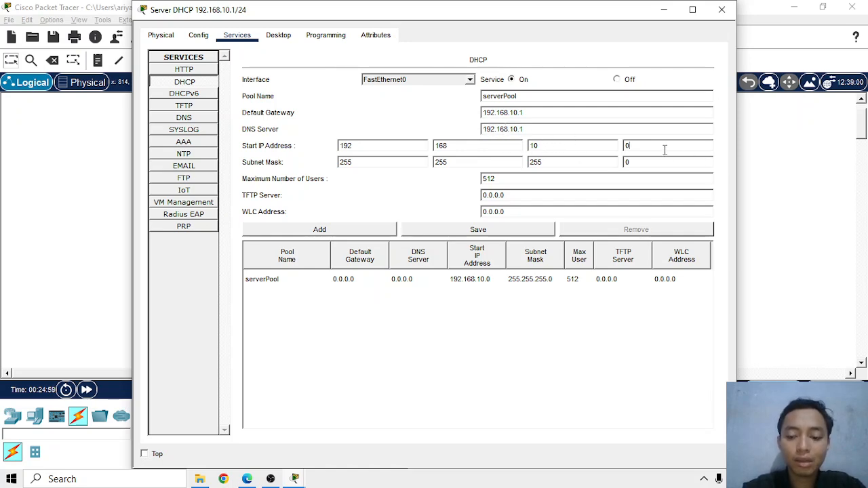
key("BackSpace")
type("2")
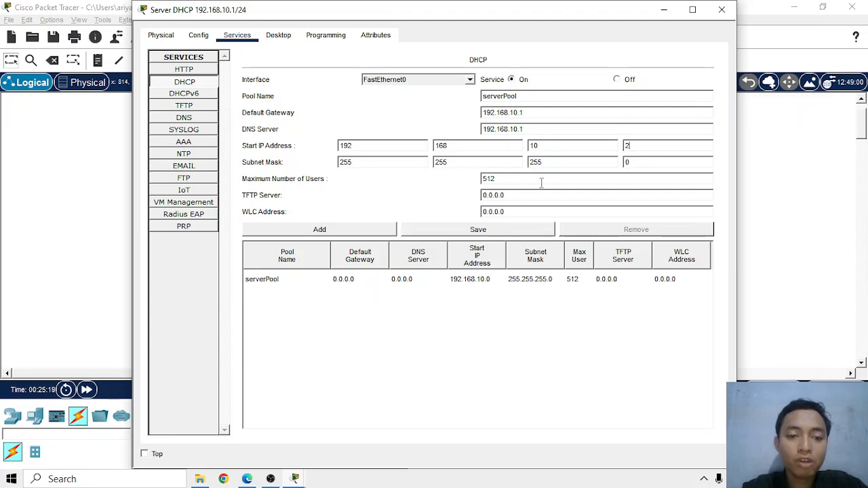
left_click_drag(580, 182, 461, 183)
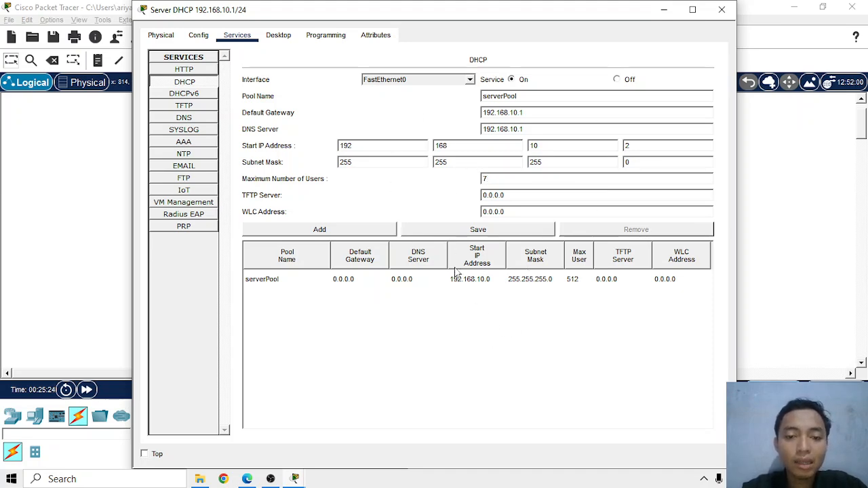
left_click(493, 236)
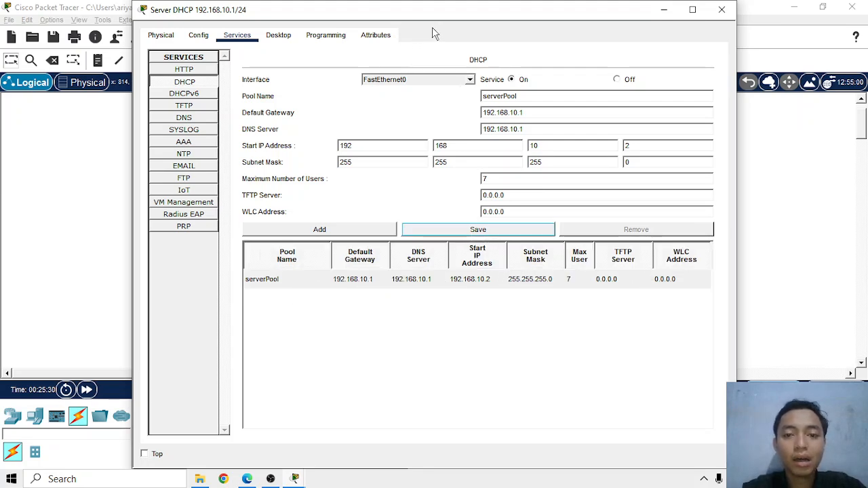
Turn on the server's DNS service and enter a resource record named google.com with address 192.168.10.1
left_click(194, 119)
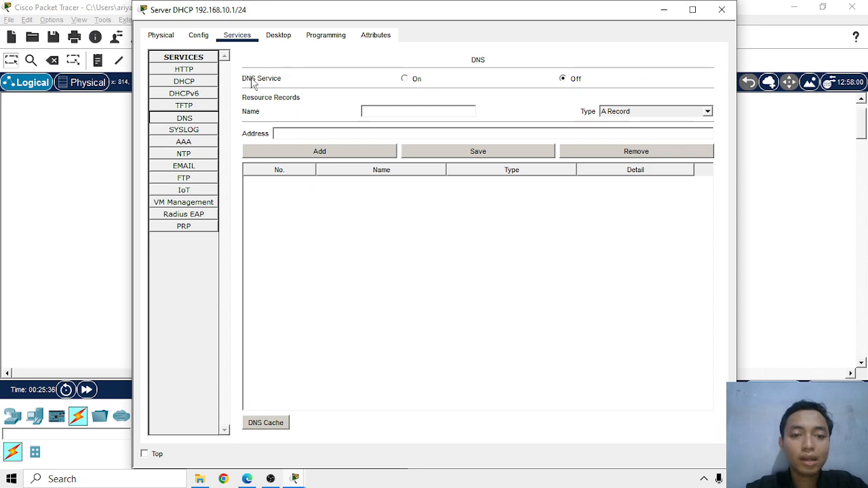
left_click(405, 80)
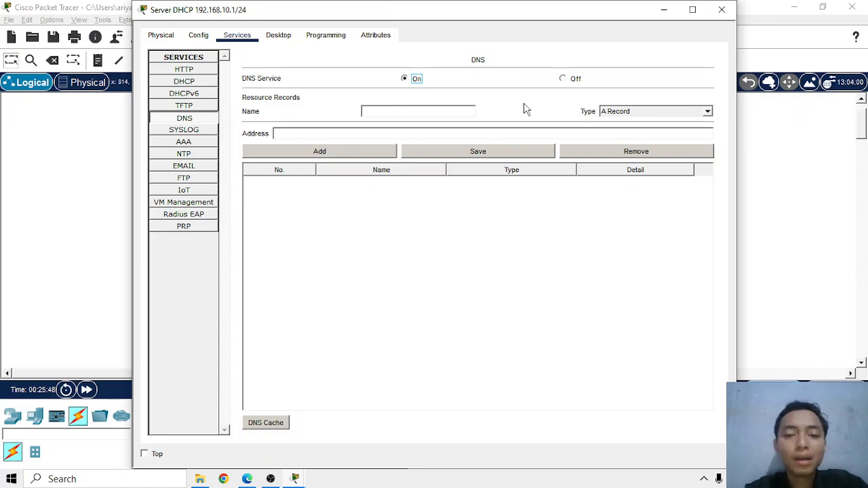
left_click(426, 111)
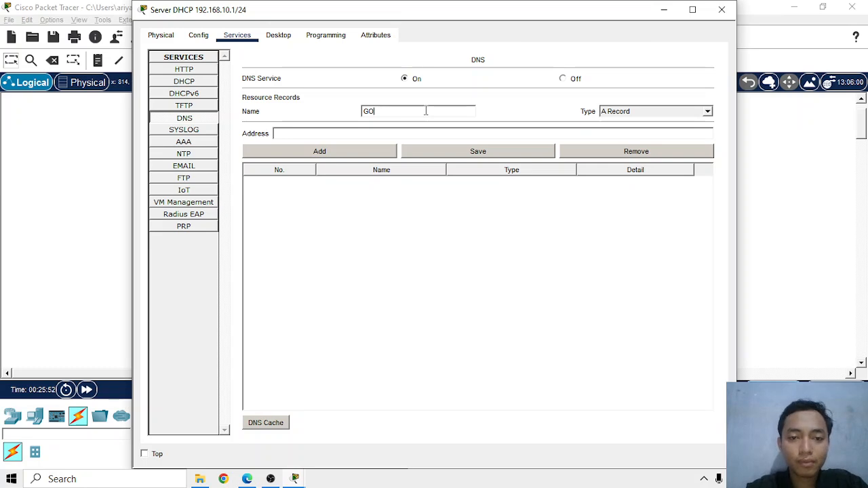
type("google.com")
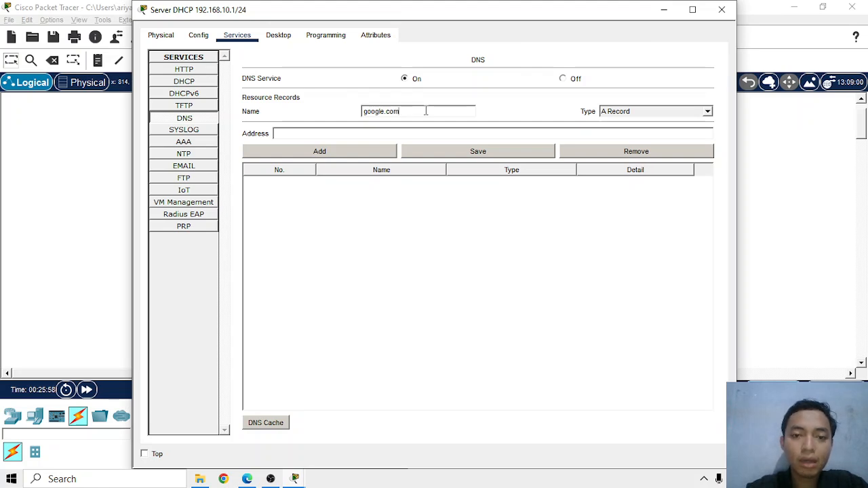
left_click(346, 138)
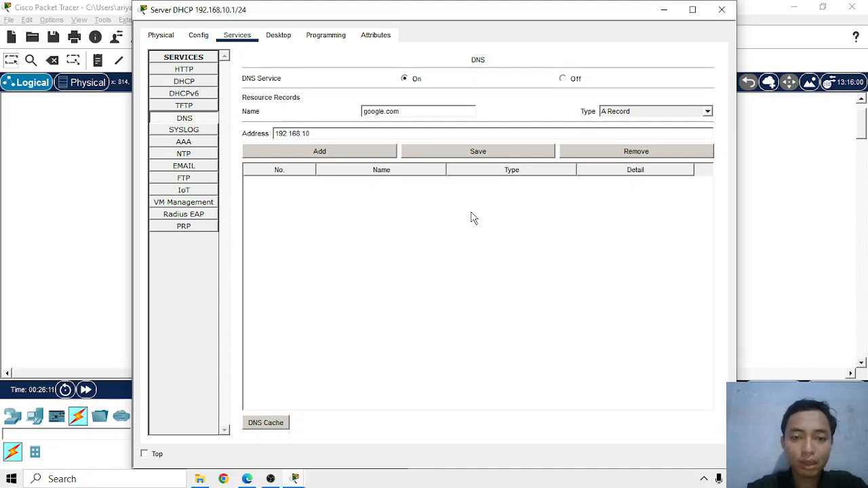
type(".1")
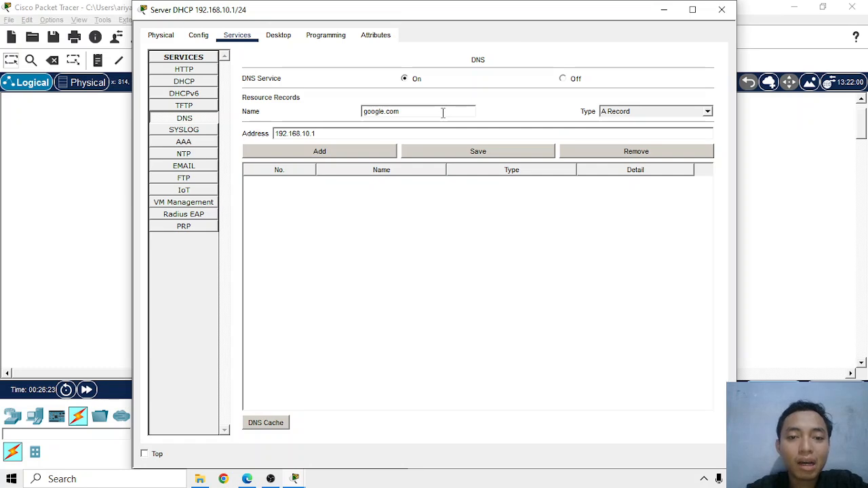
Add the google.com entry to the DNS resource records as an A Record and close the server's window
left_click(449, 155)
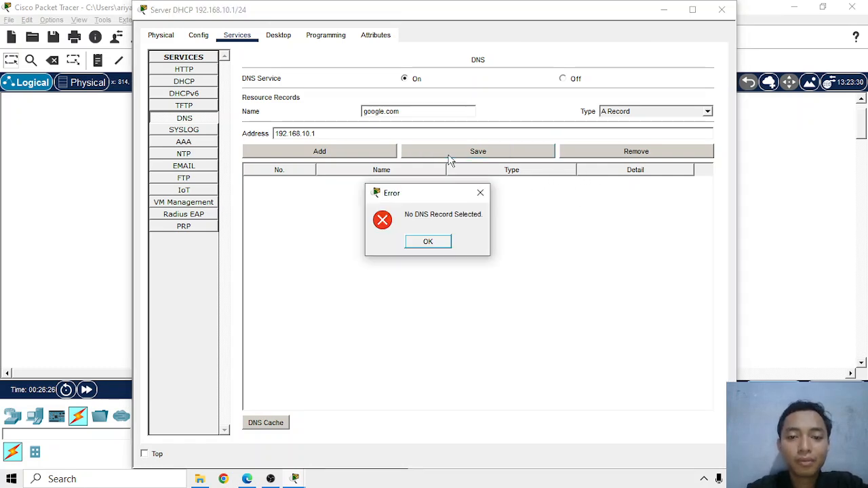
left_click(427, 243)
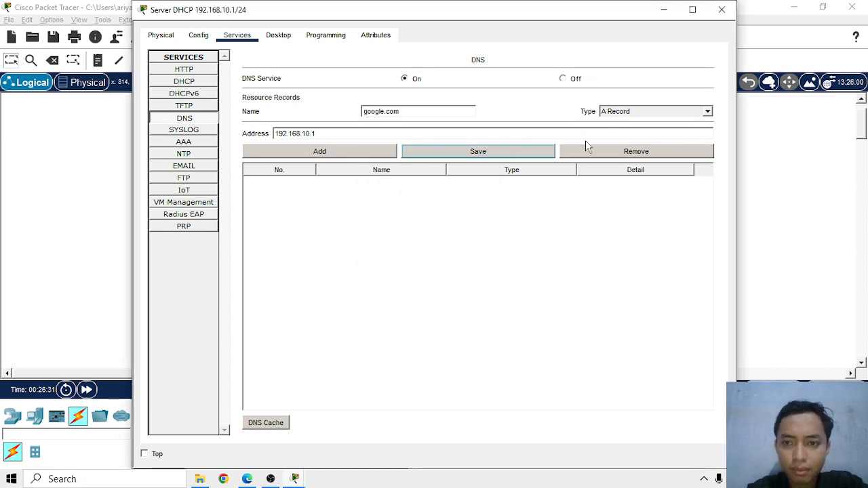
left_click(707, 111)
left_click(663, 121)
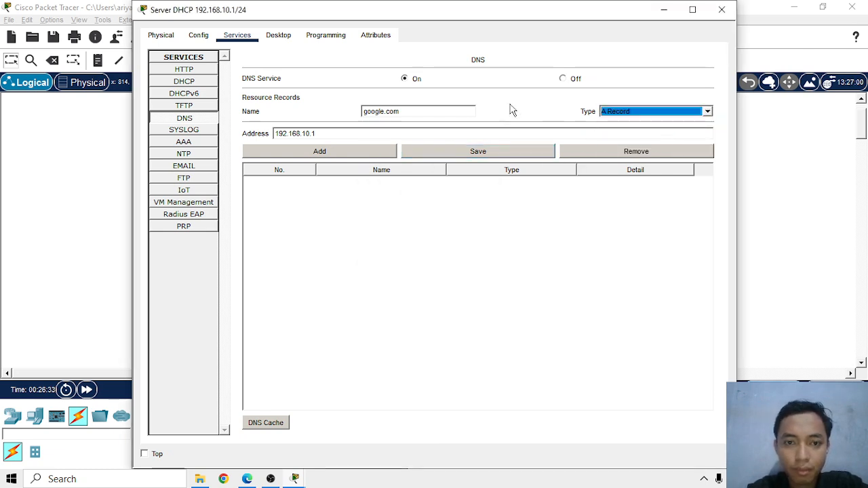
left_click(379, 108)
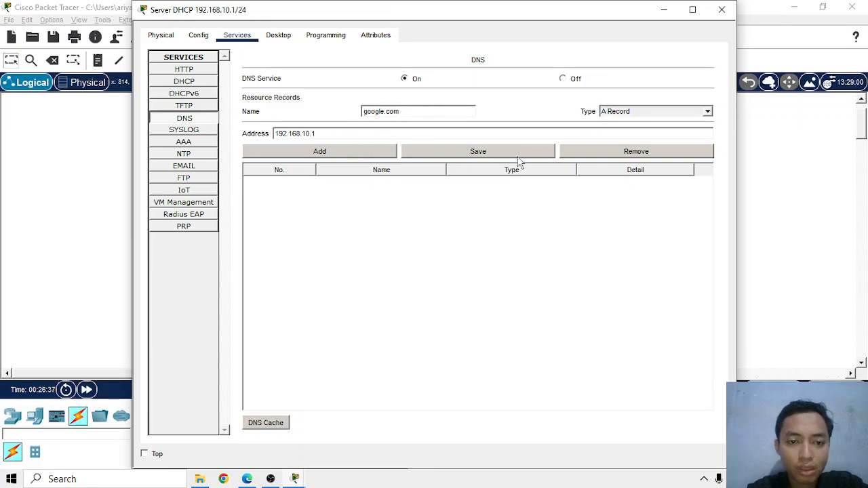
left_click(366, 151)
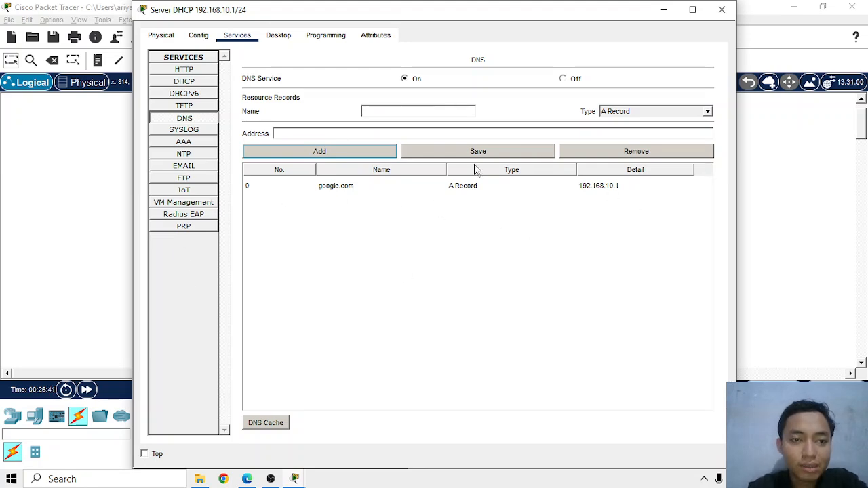
left_click(270, 38)
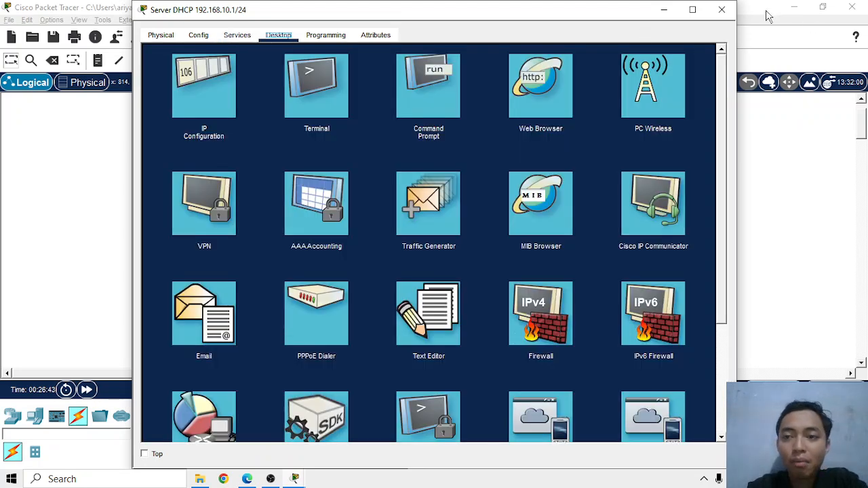
left_click(721, 10)
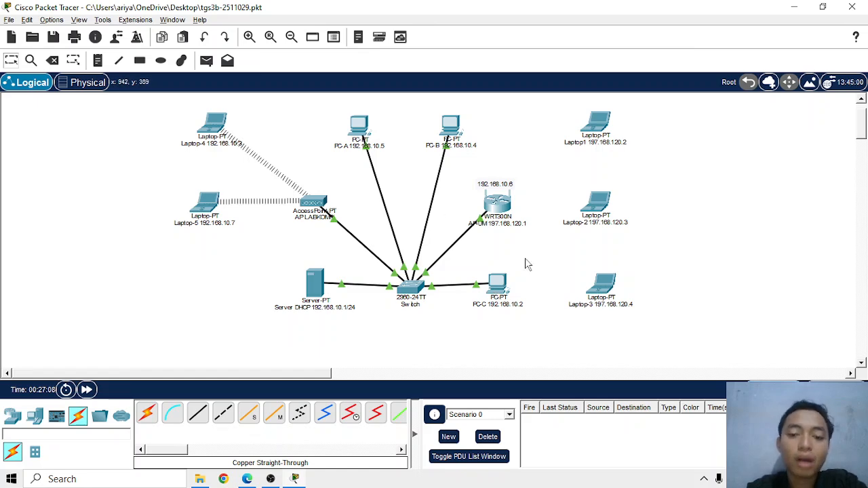
Switch PC-C's FastEthernet0 IP configuration to DHCP and close the device window
left_click(503, 289)
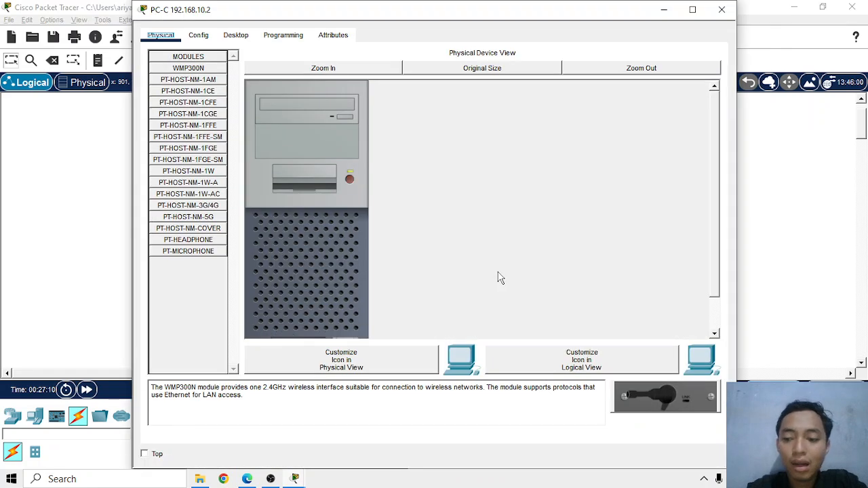
left_click(236, 35)
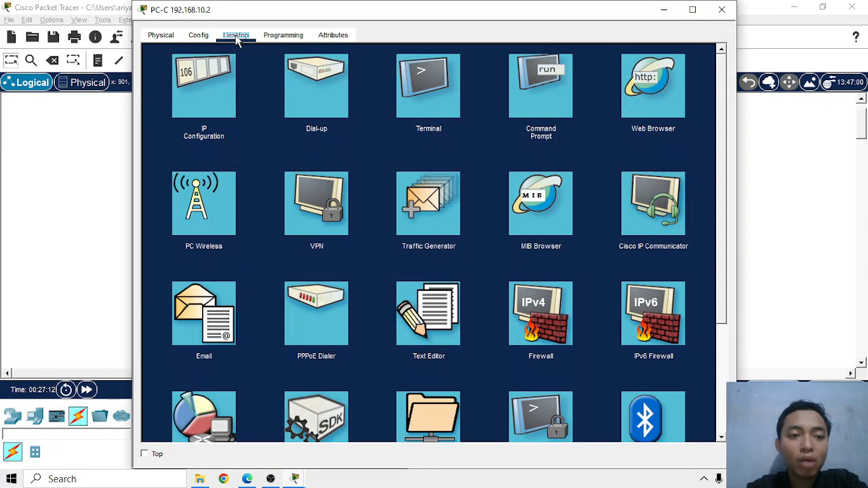
left_click(220, 109)
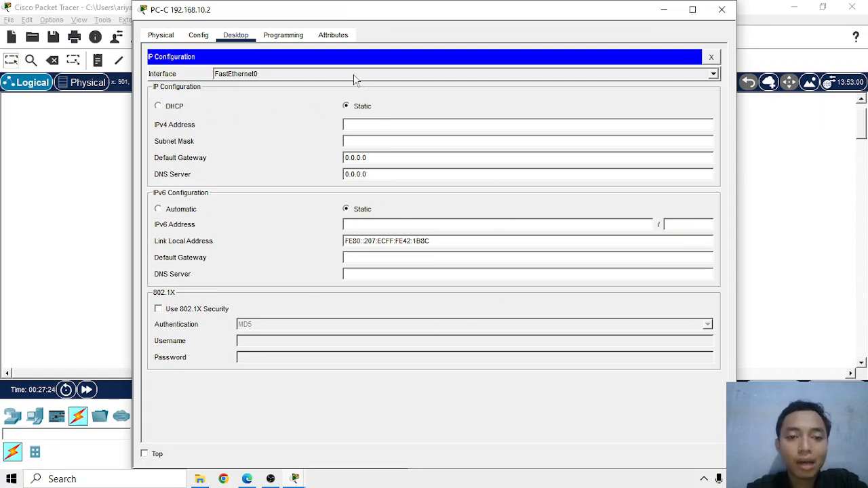
left_click(158, 106)
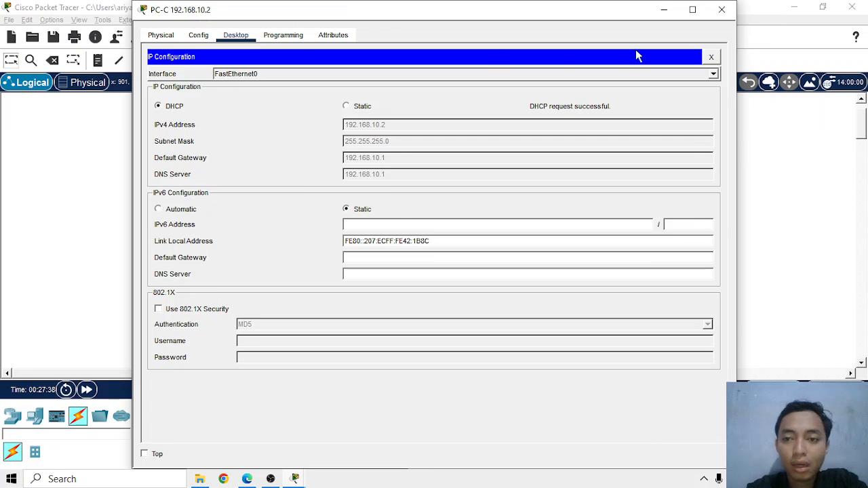
left_click(712, 57)
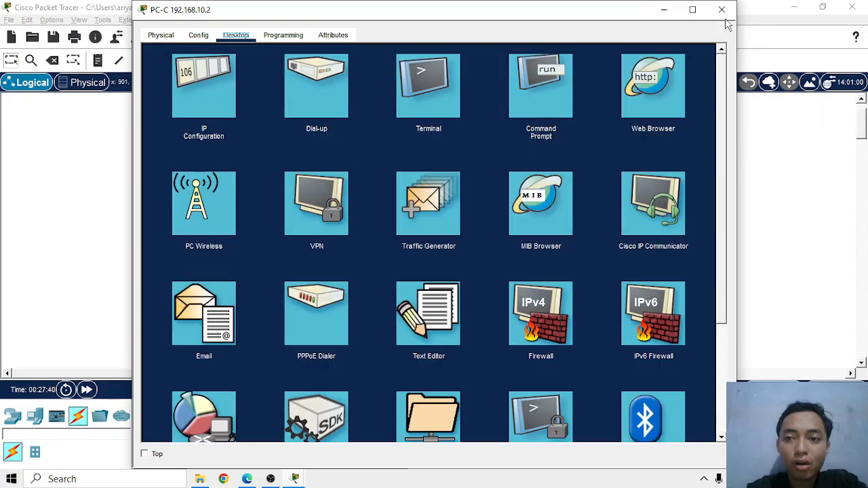
left_click(722, 10)
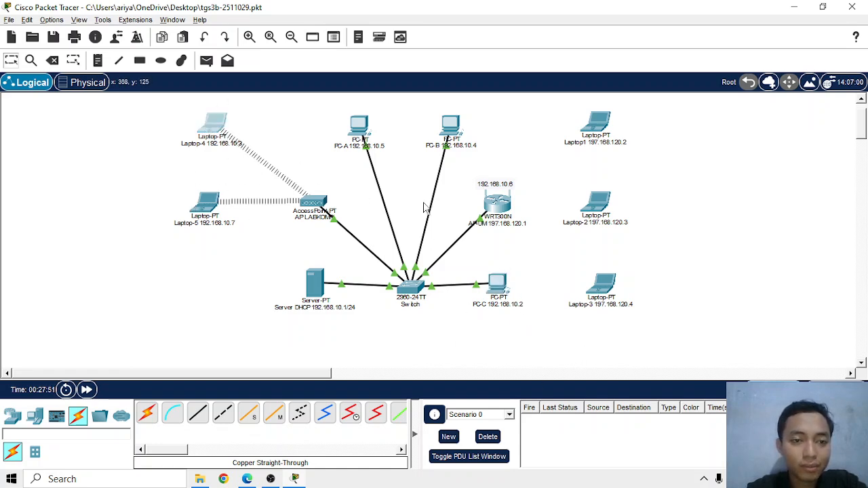
Renew Laptop-4's wireless address by switching its IP configuration to Static and back to DHCP, and close its window
left_click(210, 126)
left_click(218, 99)
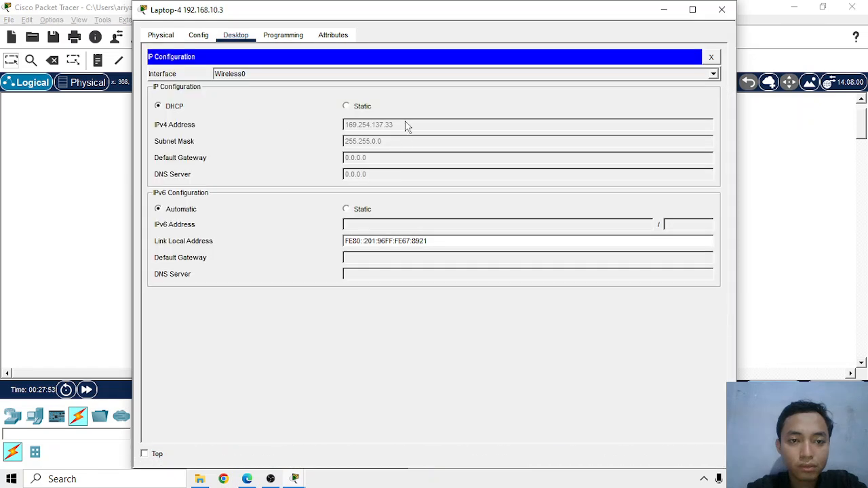
left_click(359, 106)
left_click(173, 109)
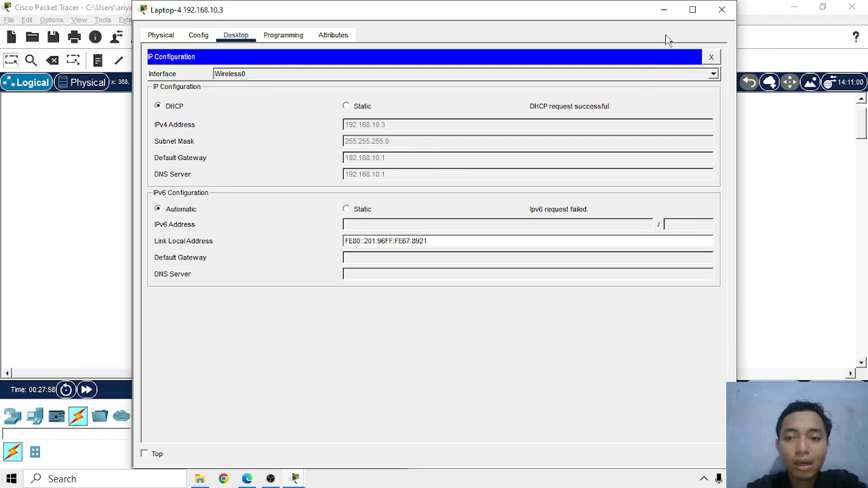
left_click(710, 57)
left_click(722, 10)
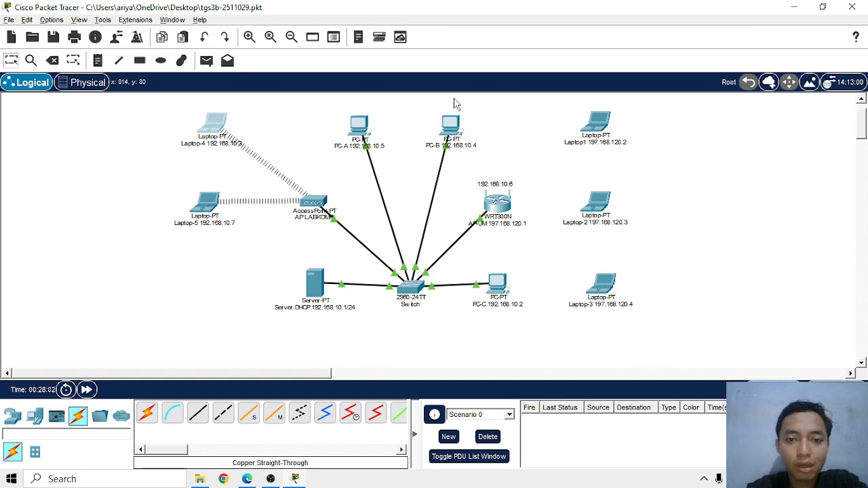
Switch PC-B's FastEthernet0 IP configuration to DHCP and close the device window
left_click(453, 130)
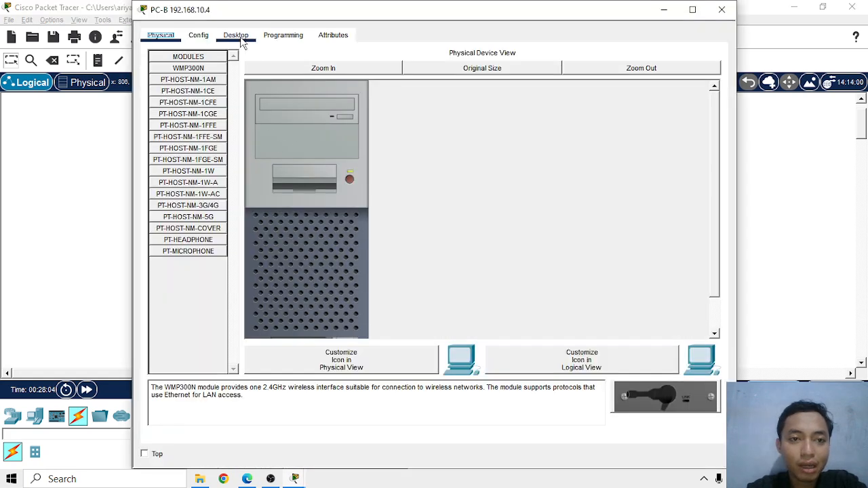
left_click(236, 34)
left_click(220, 94)
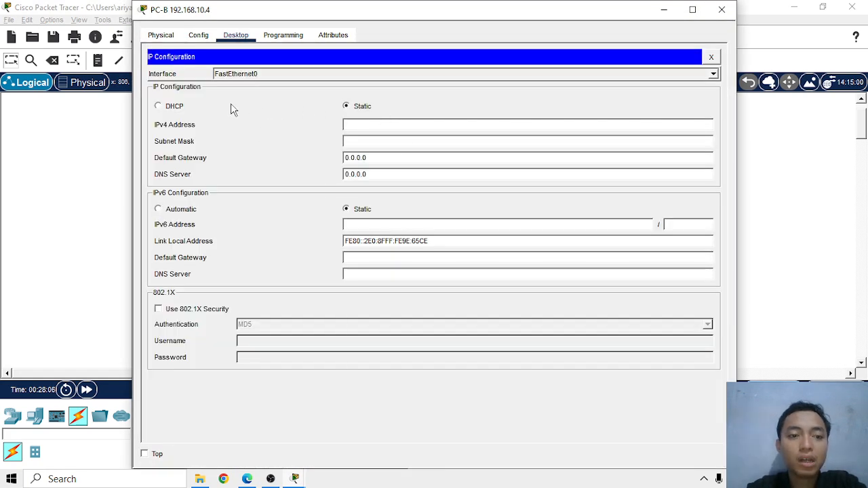
left_click(159, 107)
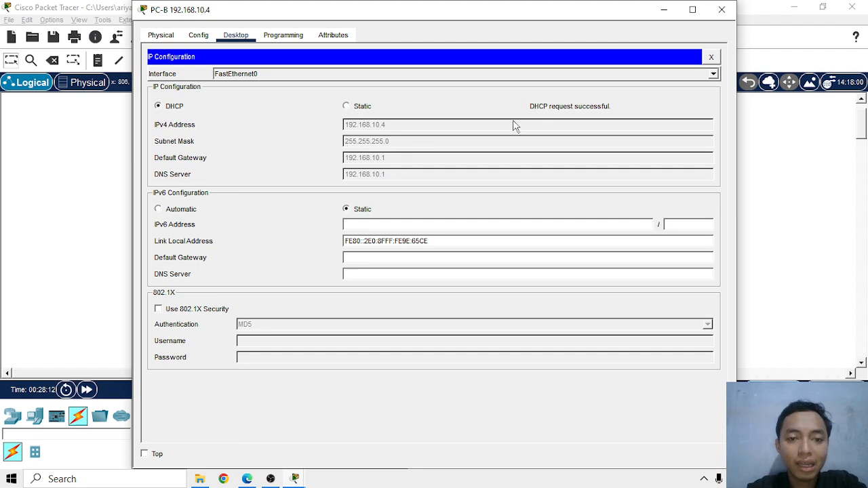
left_click(722, 9)
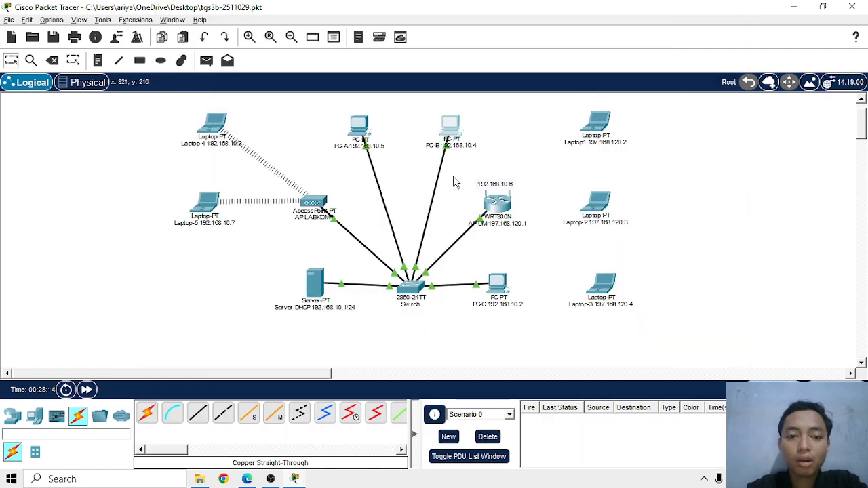
Switch PC-A's FastEthernet0 IP configuration to DHCP and close the device window
left_click(364, 128)
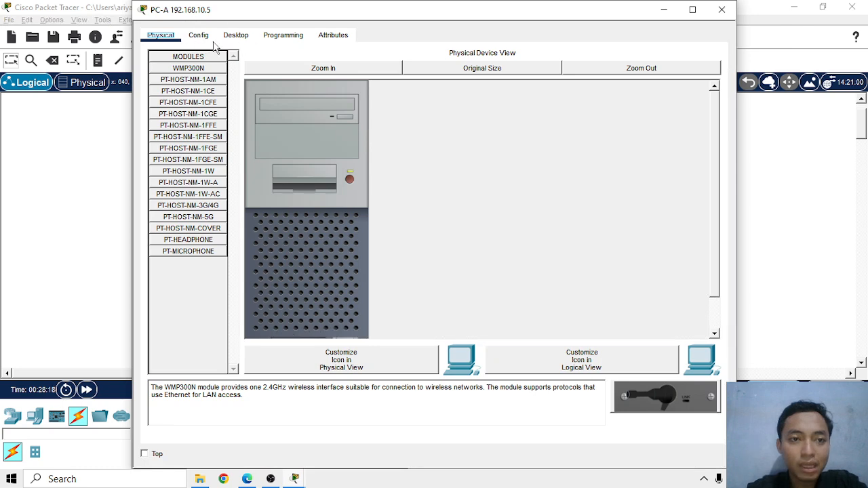
left_click(236, 34)
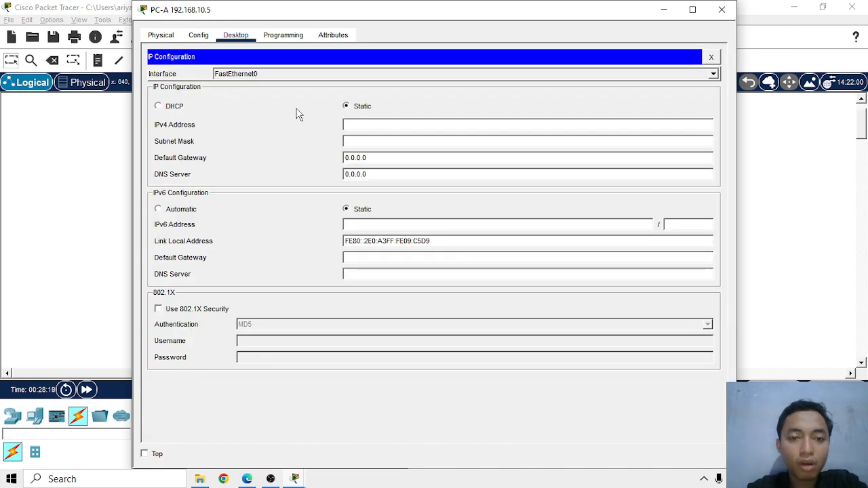
left_click(179, 108)
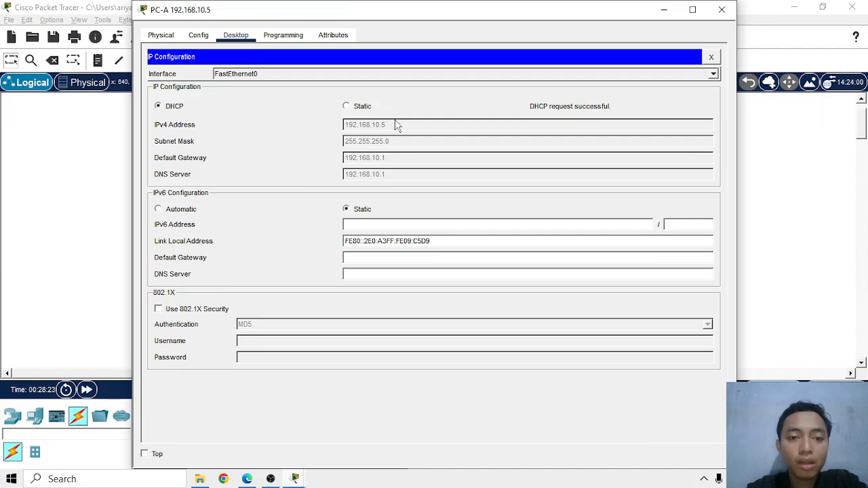
left_click(722, 10)
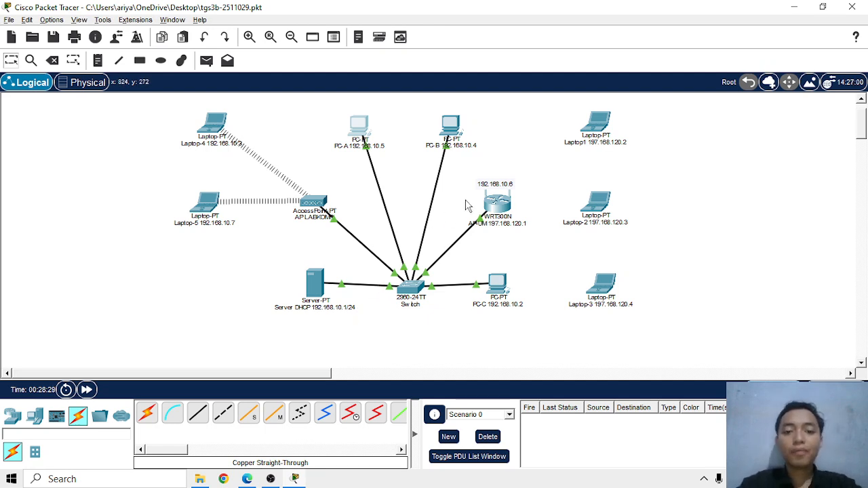
Renew the AP-UM wireless router's Internet address by switching its IP configuration to Static and back to DHCP, and close its window
left_click(502, 211)
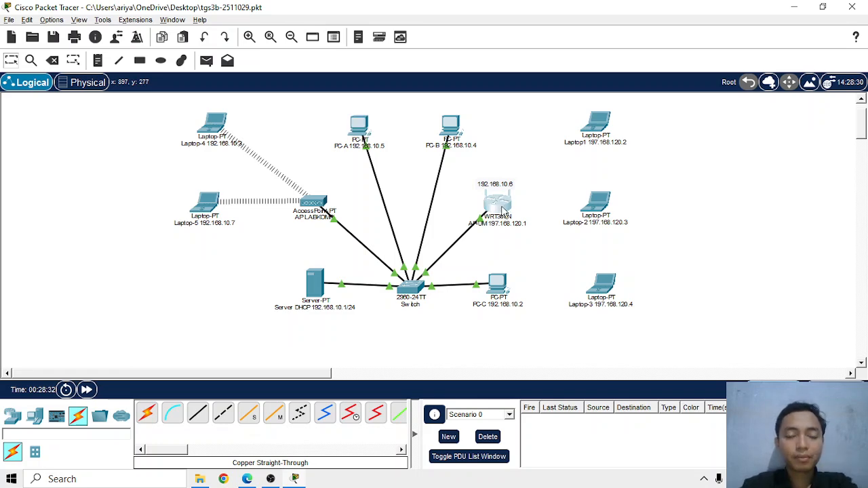
left_click(502, 210)
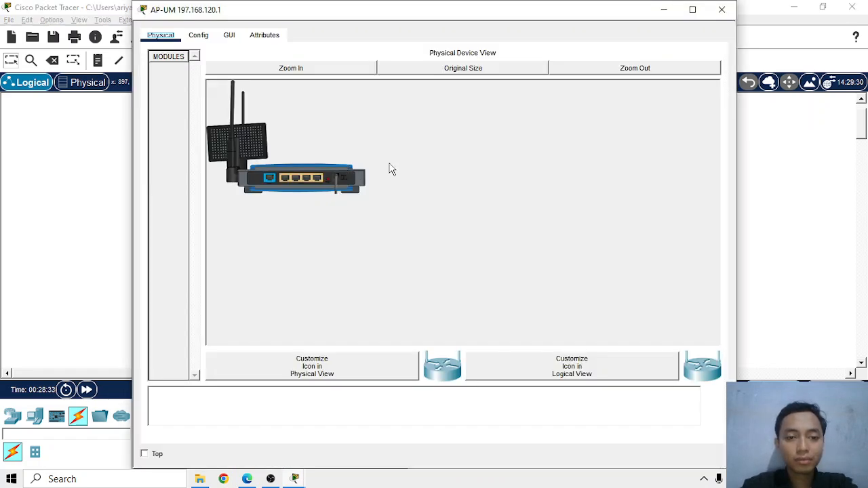
left_click(207, 39)
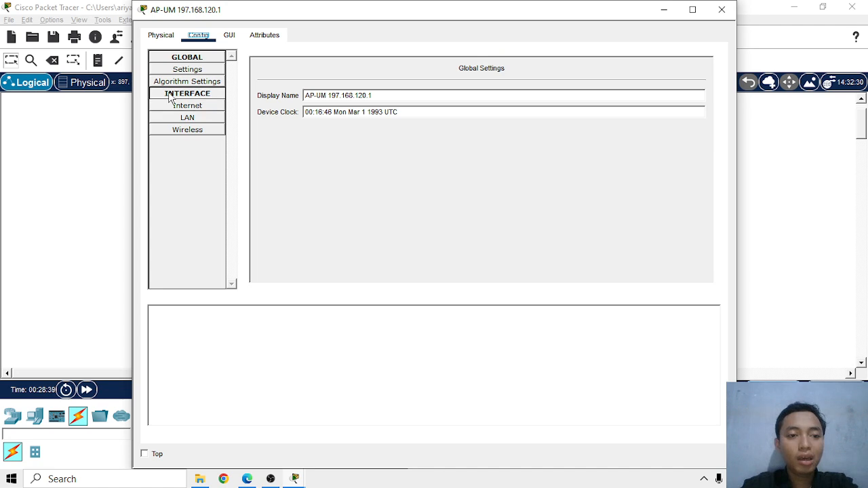
left_click(216, 106)
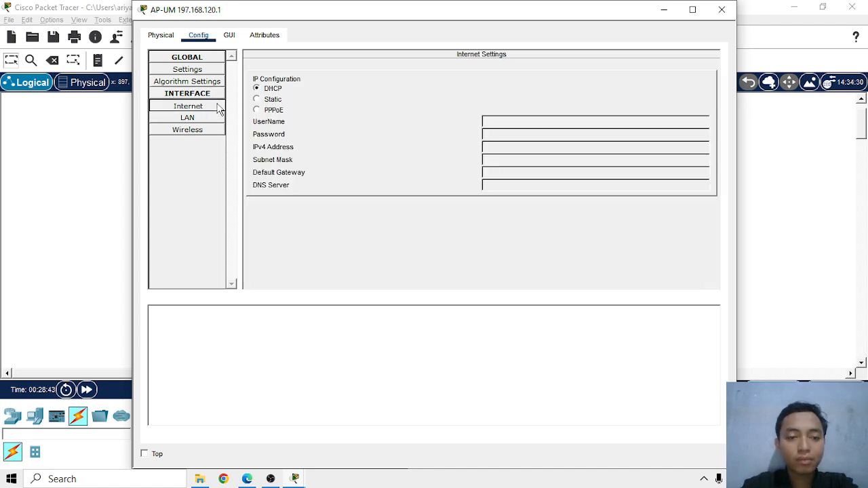
left_click(258, 102)
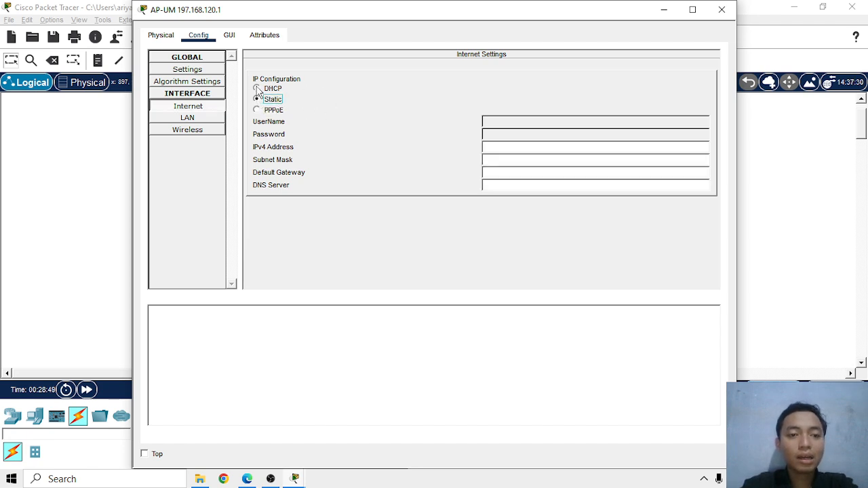
left_click(257, 89)
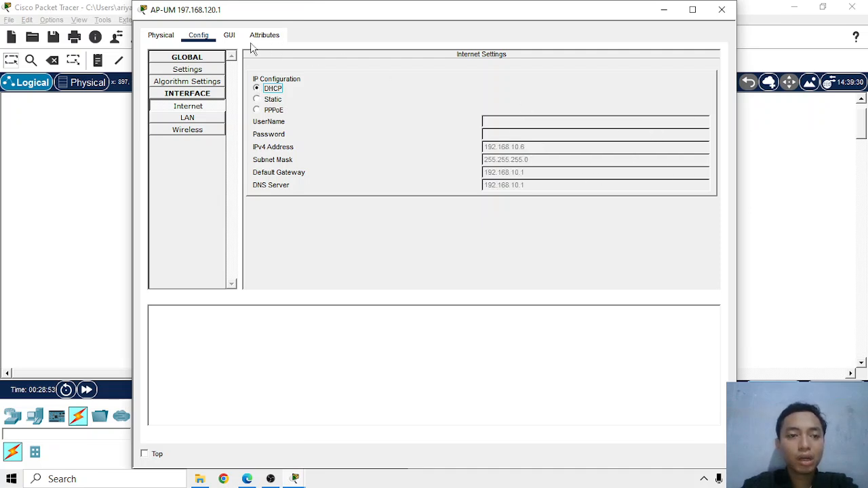
left_click_drag(503, 17, 462, 283)
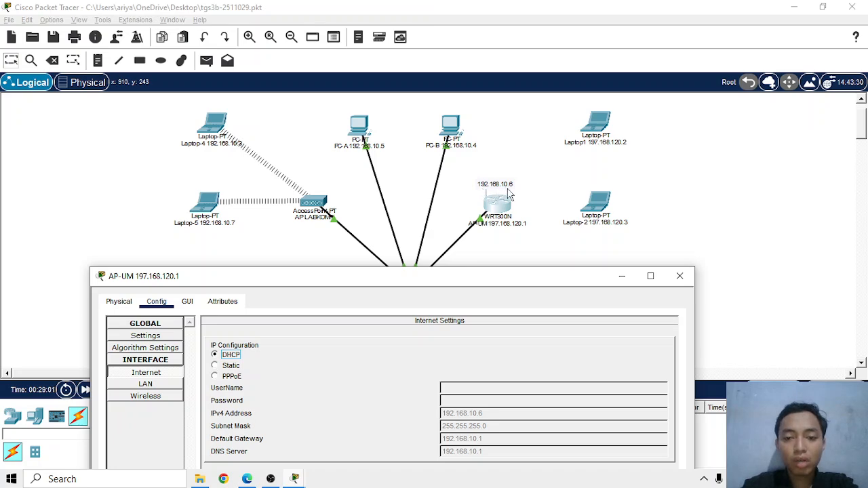
left_click_drag(522, 282, 548, 49)
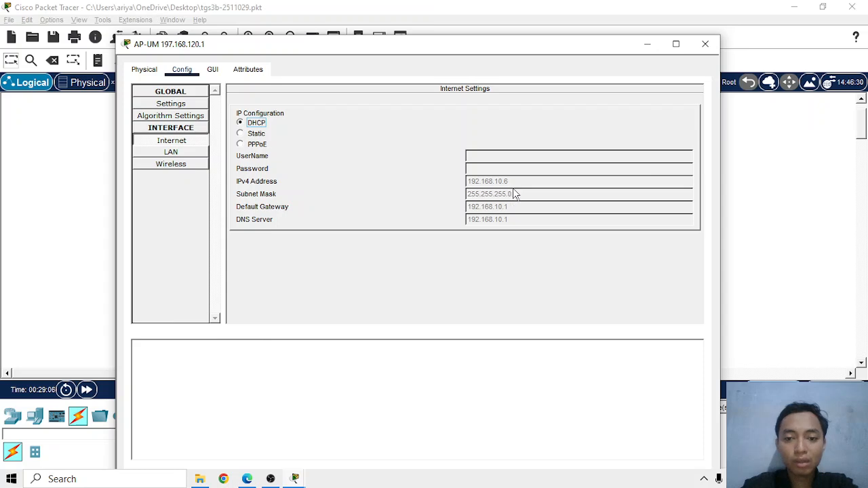
left_click_drag(559, 45, 566, 17)
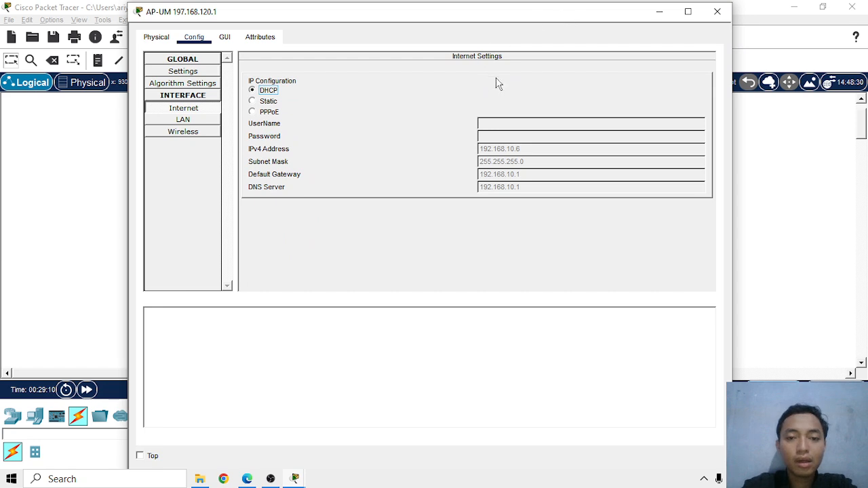
left_click(718, 12)
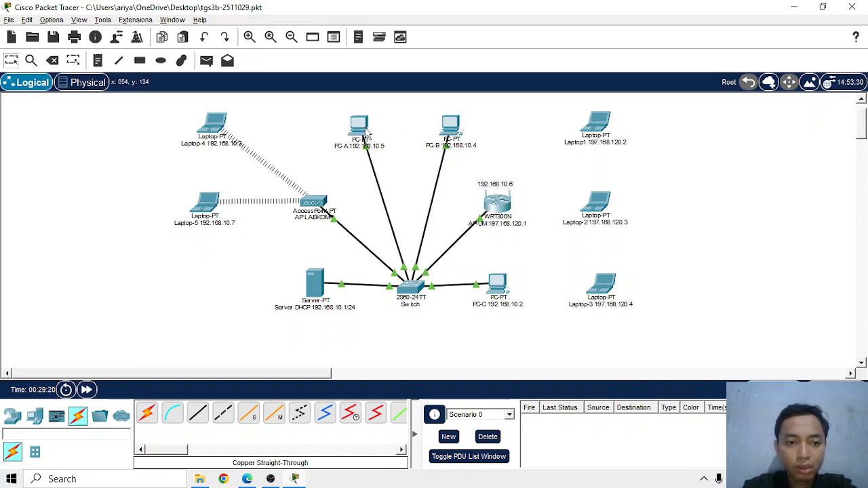
Renew Laptop-5's Wireless0 address by requesting its IP configuration through DHCP again, and close its window
left_click(207, 202)
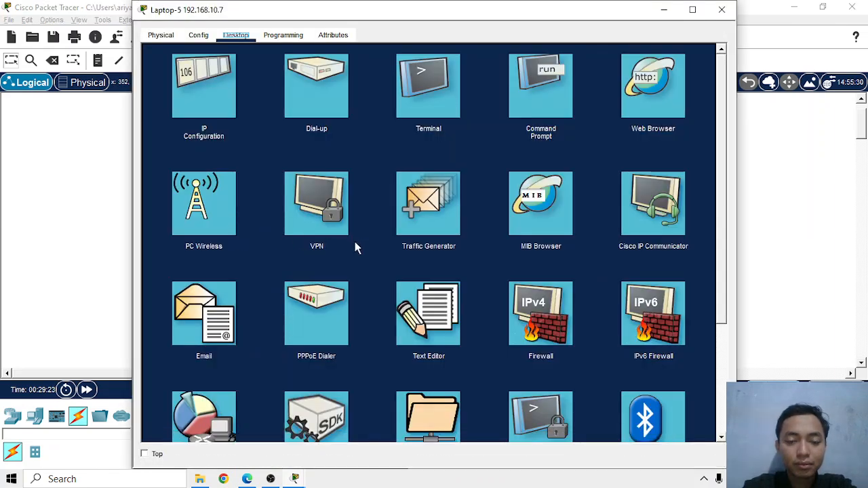
left_click(202, 105)
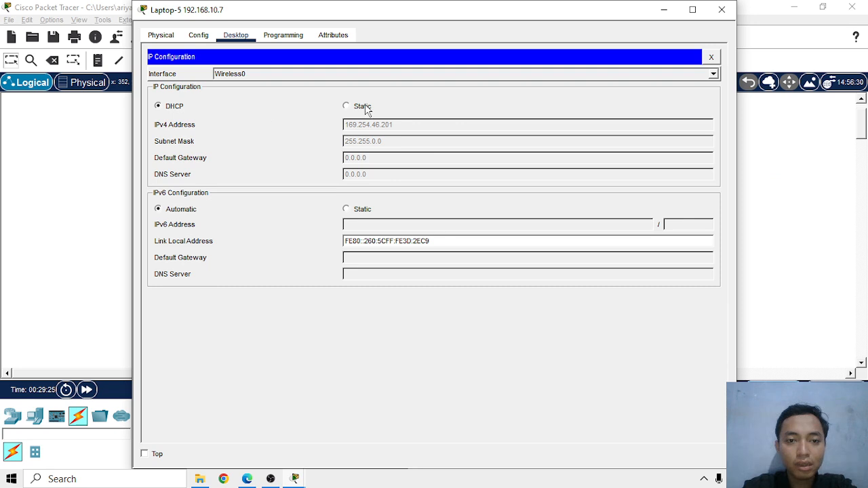
left_click(171, 107)
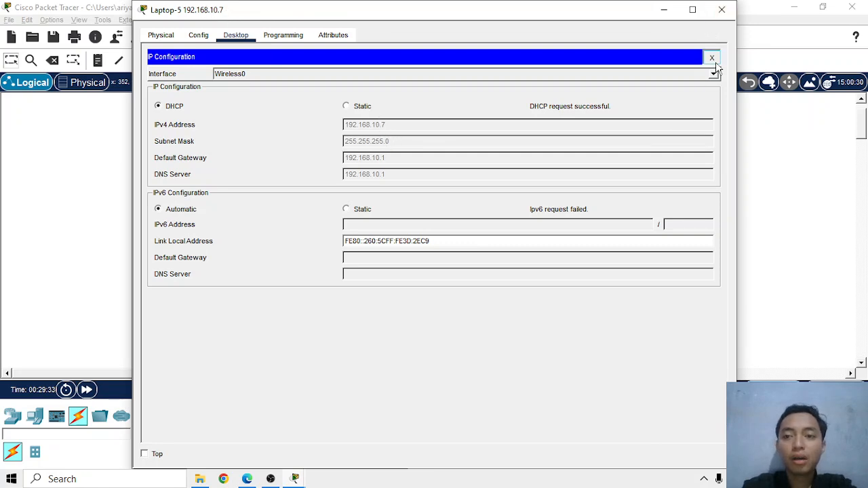
left_click(711, 56)
left_click(722, 10)
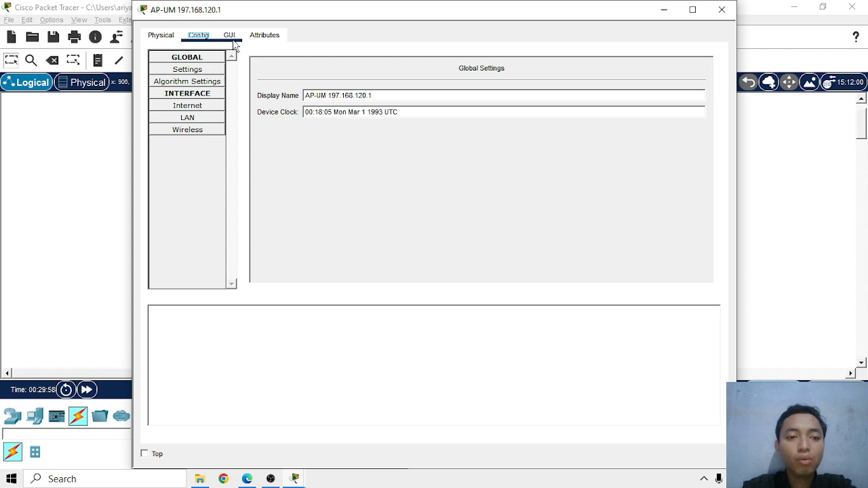
Set the AP-UM router's local IP address to 197.168.120.1 in its network setup
left_click(230, 36)
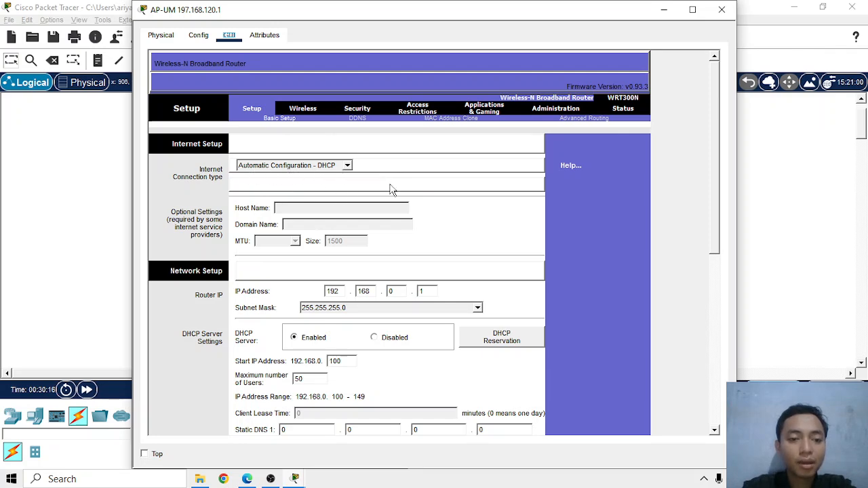
scroll(349, 203, "down", 1)
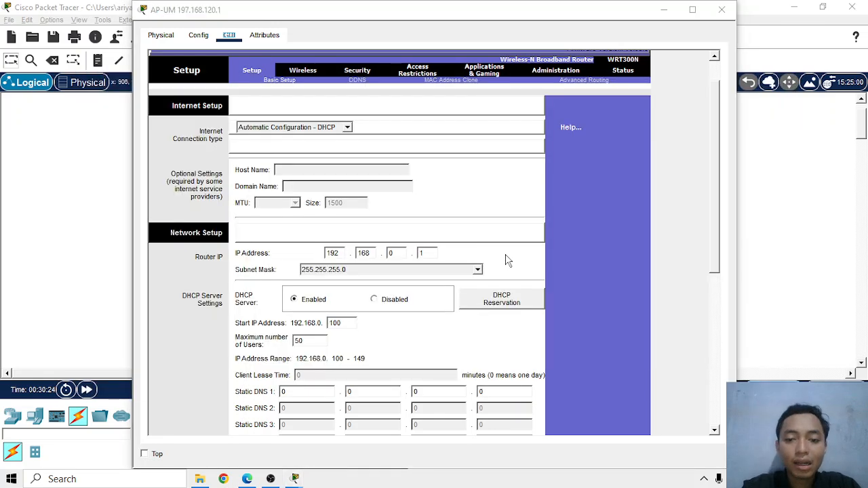
key("alt+F4")
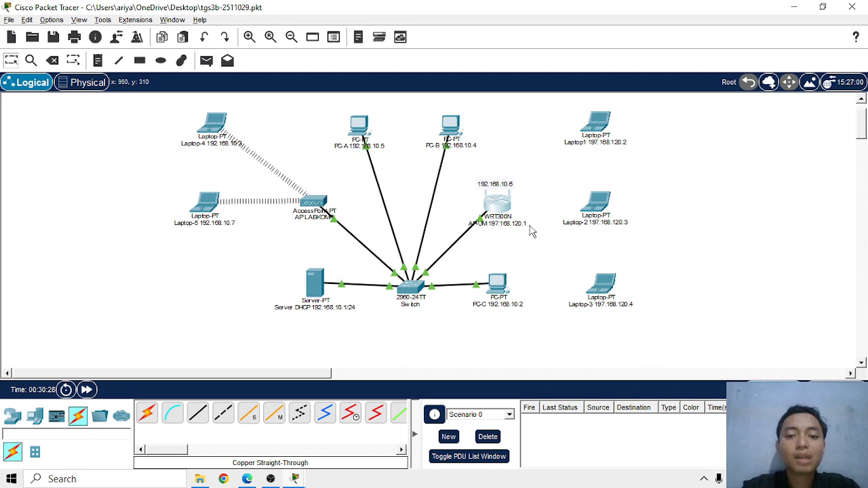
left_click(497, 202)
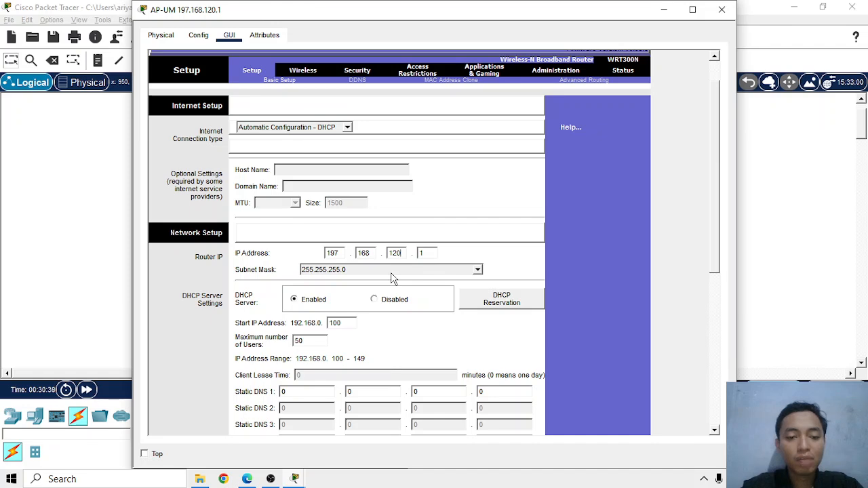
key("alt+Tab")
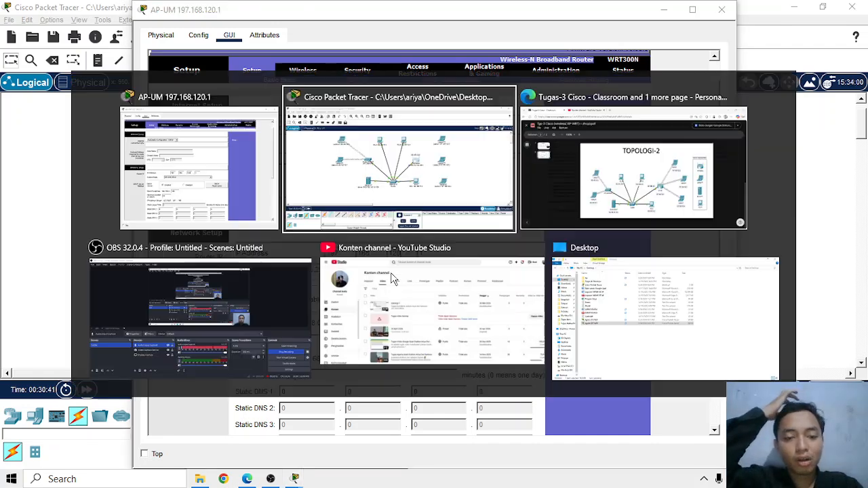
key("alt+Tab")
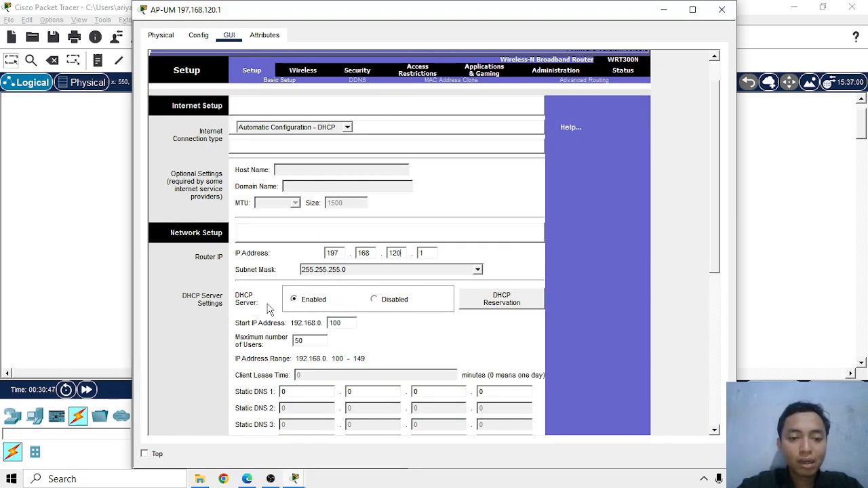
Keep the AP-UM router's DHCP server enabled, with the start IP address ending in 2 and a maximum of 7 users
scroll(413, 294, "down", 3)
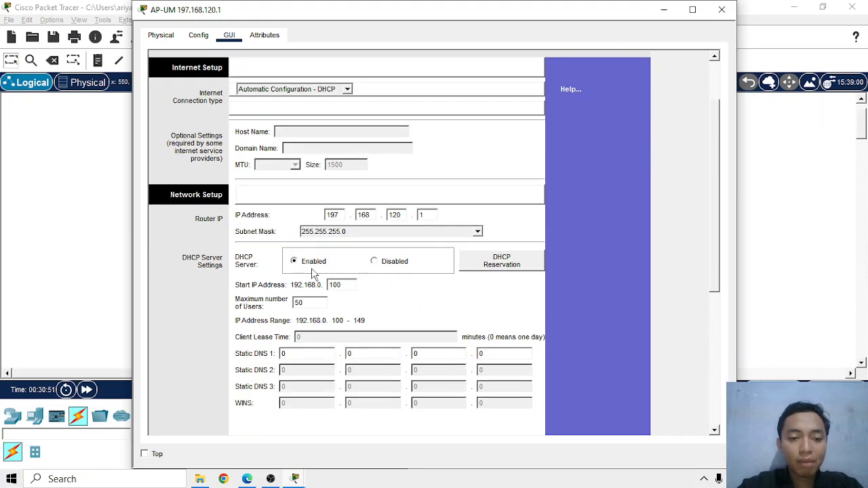
left_click(402, 263)
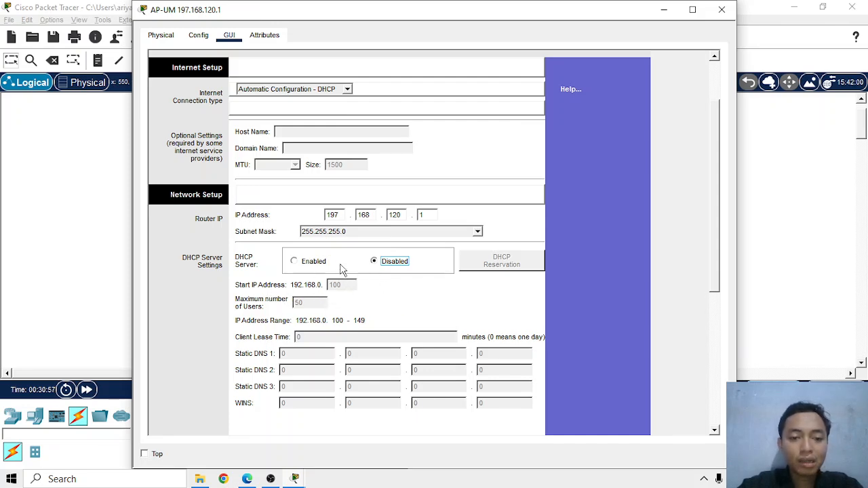
left_click(319, 263)
left_click_drag(346, 285, 331, 285)
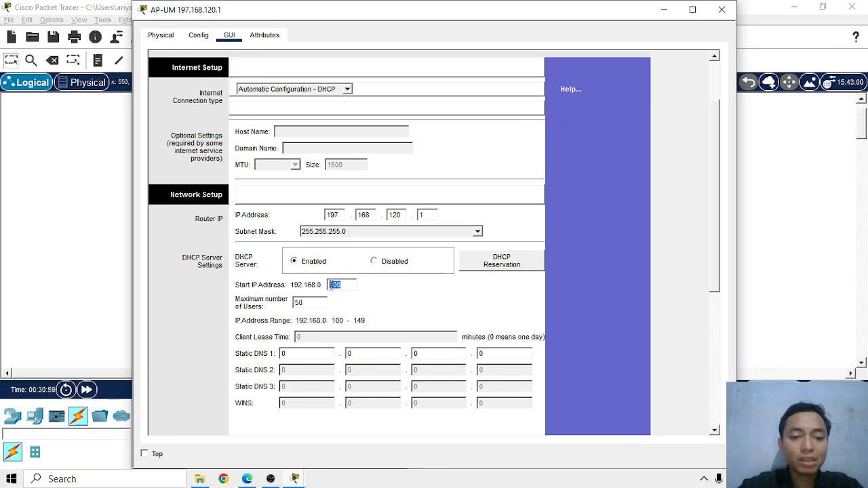
type("2")
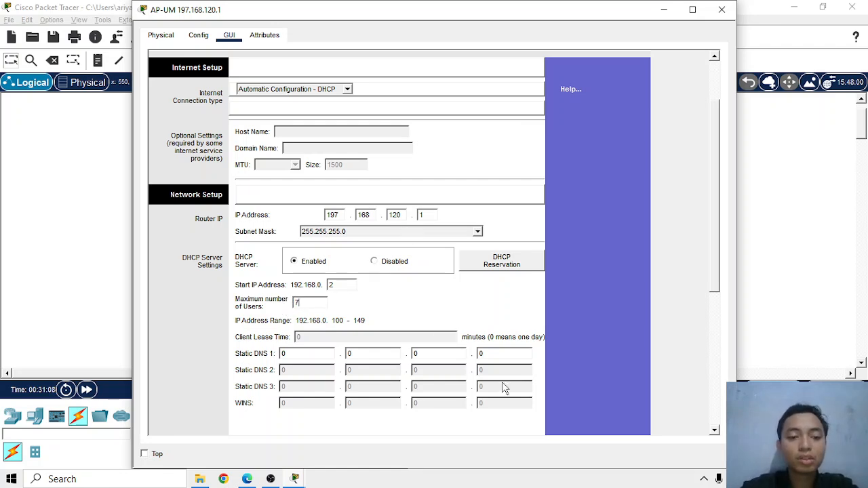
Set the AP-UM router's Static DNS 1 to 192.168.10.1 and save the setup settings
scroll(451, 290, "down", 2)
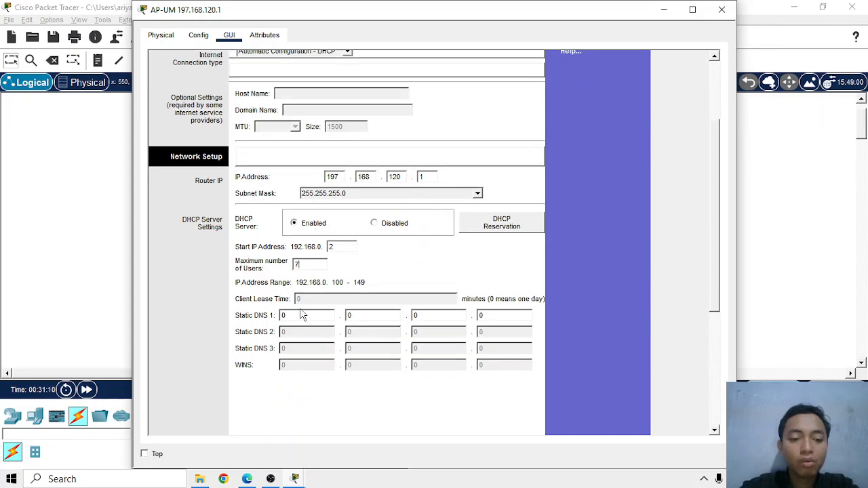
left_click(324, 317)
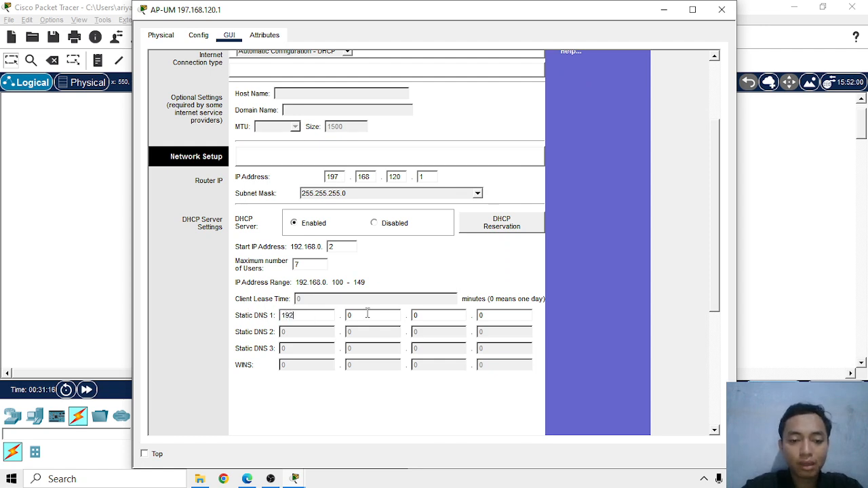
key("Tab")
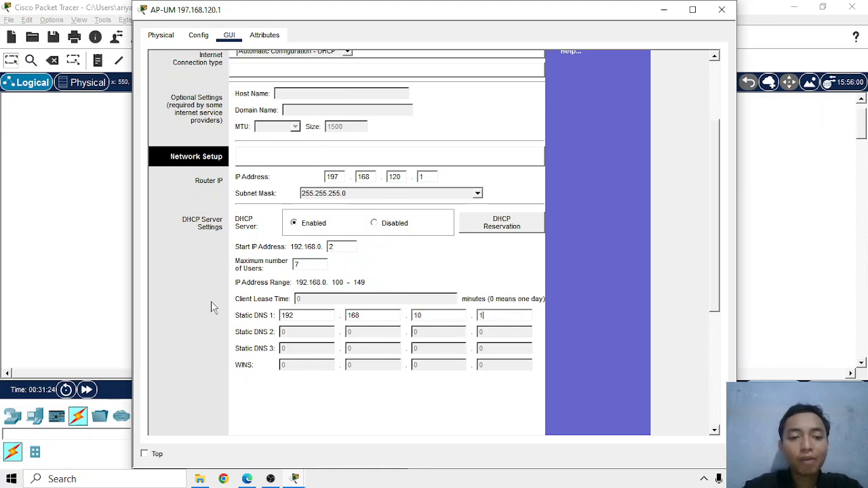
scroll(491, 300, "up", 3)
scroll(490, 300, "down", 9)
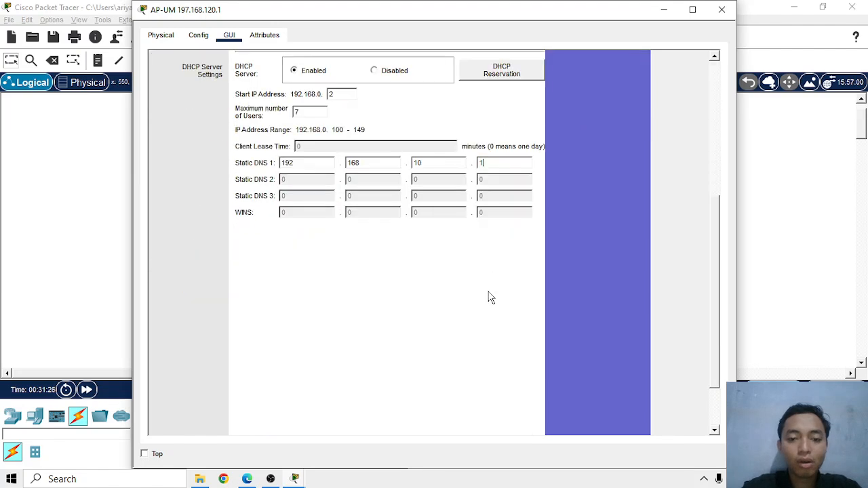
left_click(404, 416)
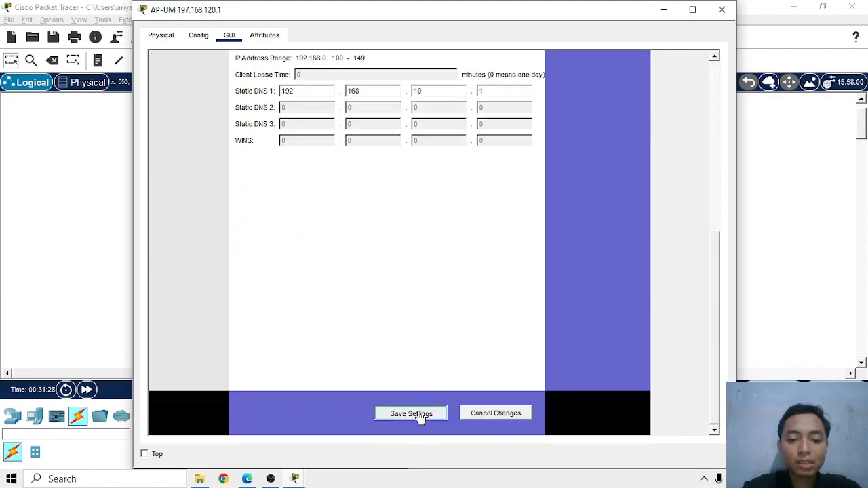
Check the AP-UM router's saved DHCP range and its Internet connection status, and close the device window
scroll(388, 257, "down", 4)
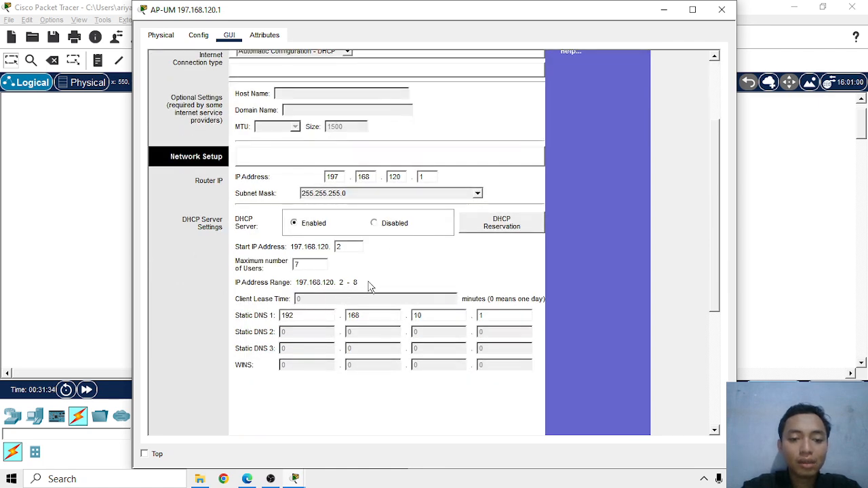
scroll(391, 269, "up", 4)
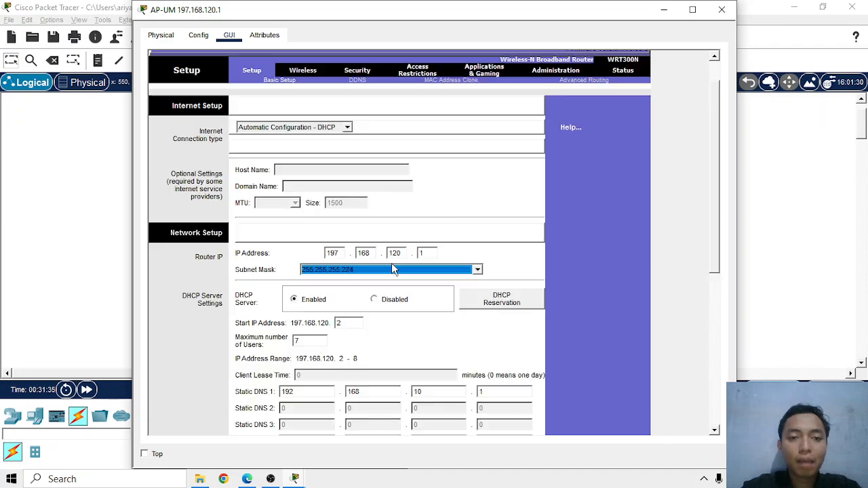
left_click(624, 74)
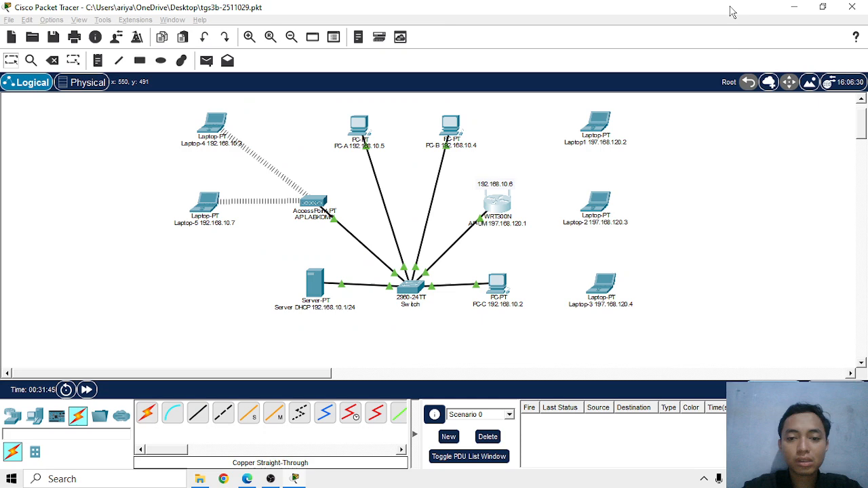
left_click(724, 9)
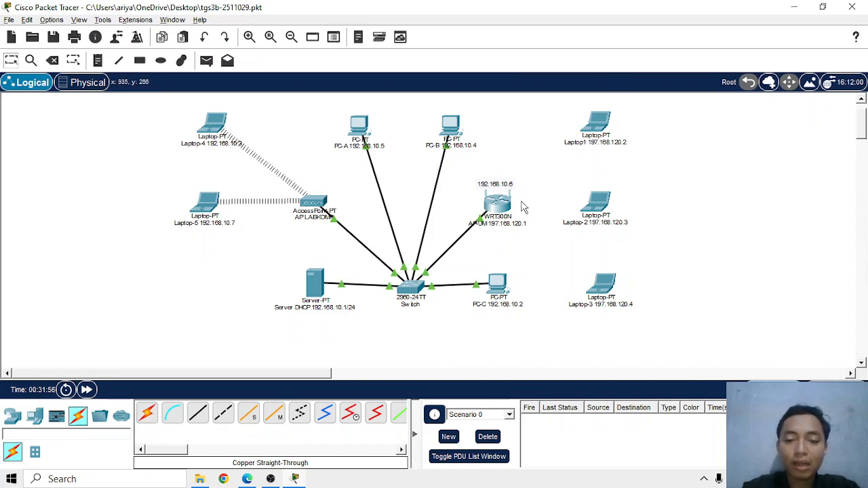
Power off Laptop1 and replace its PT-LAPTOP-NM-1CFE Ethernet module with the WPC300N wireless module
left_click(597, 122)
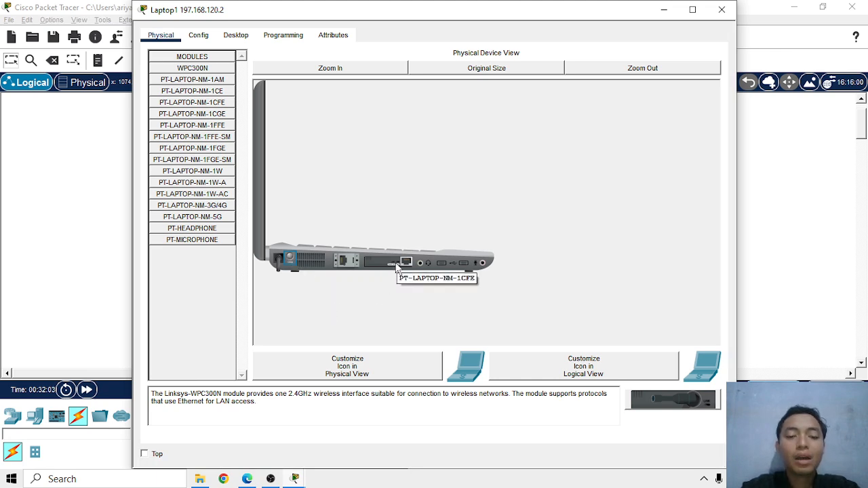
left_click_drag(398, 268, 186, 300)
left_click_drag(661, 406, 392, 264)
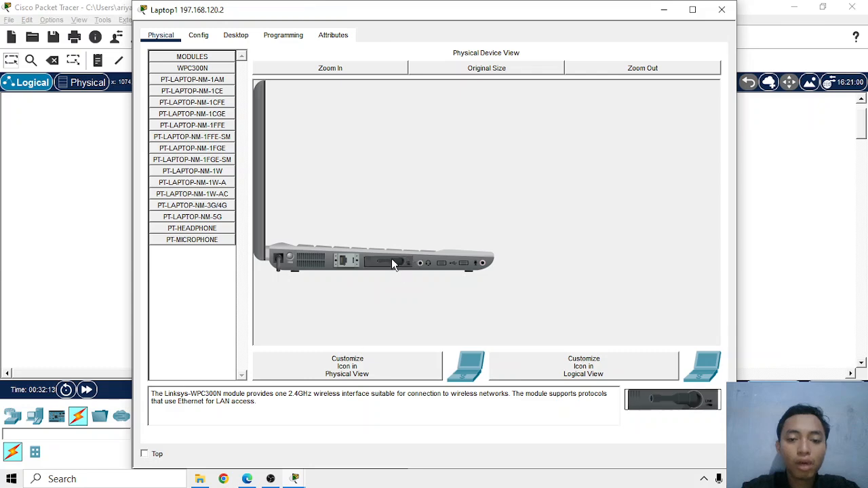
Power Laptop1 back on and check the wireless networks available in its PC Wireless utility
left_click(288, 258)
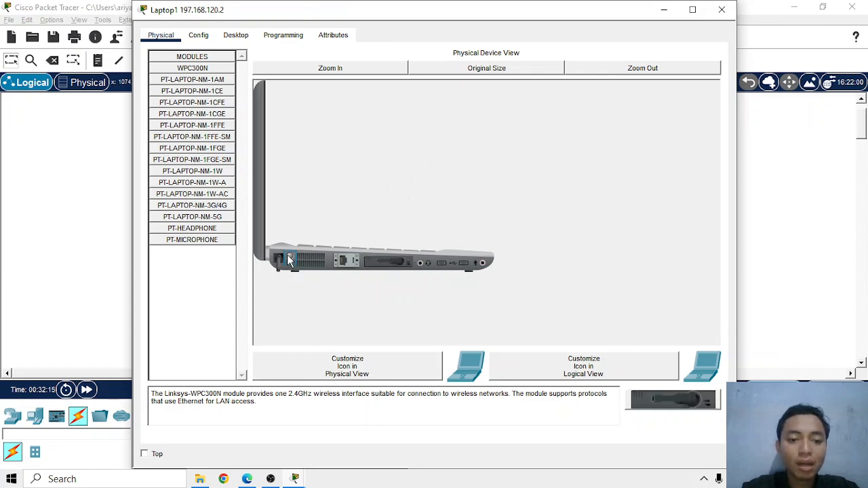
left_click(238, 35)
left_click(207, 215)
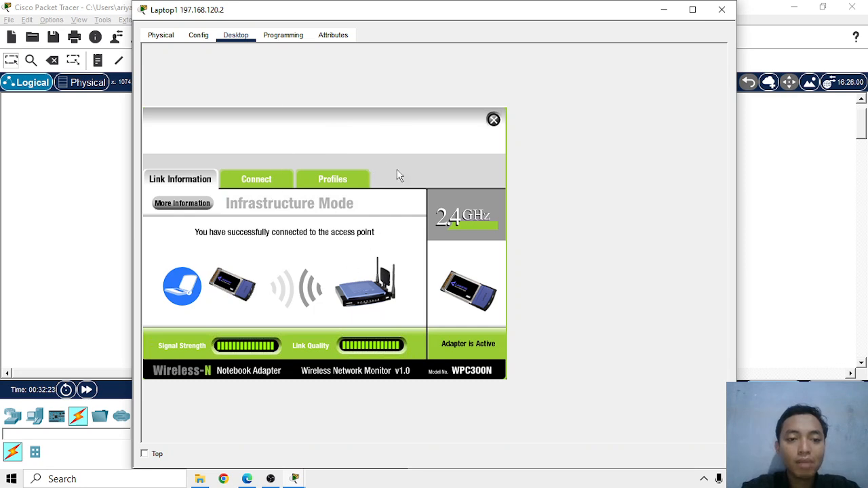
left_click(248, 187)
left_click(331, 316)
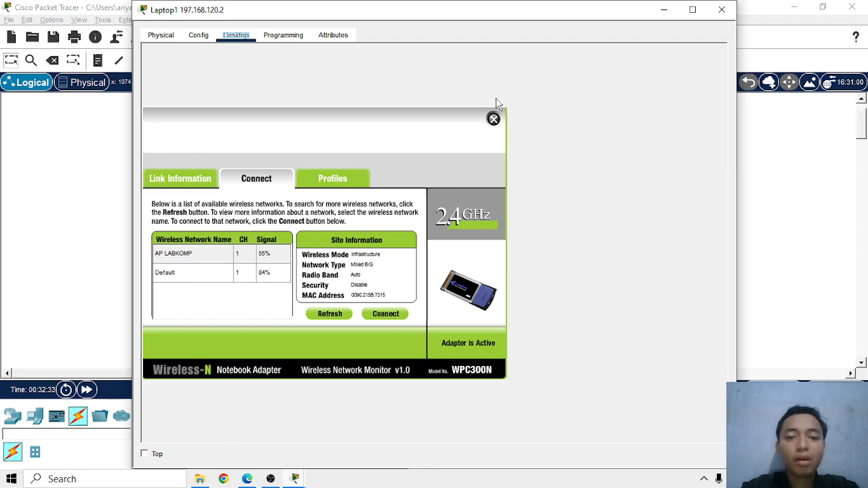
left_click(494, 120)
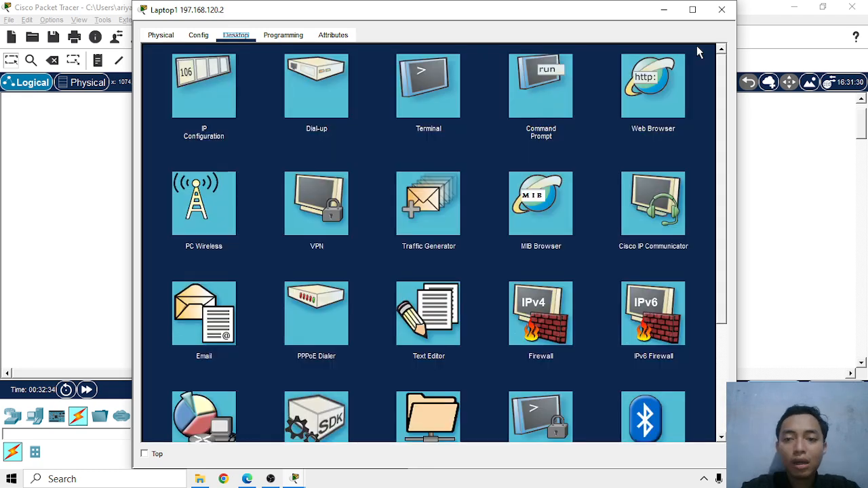
left_click(722, 9)
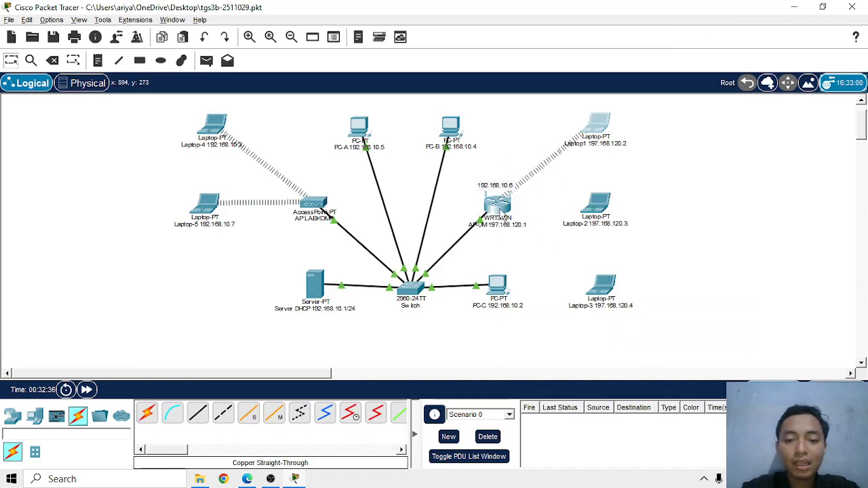
Set the wireless SSID of the AP-UM router to AP-UM and close its device window
left_click(501, 211)
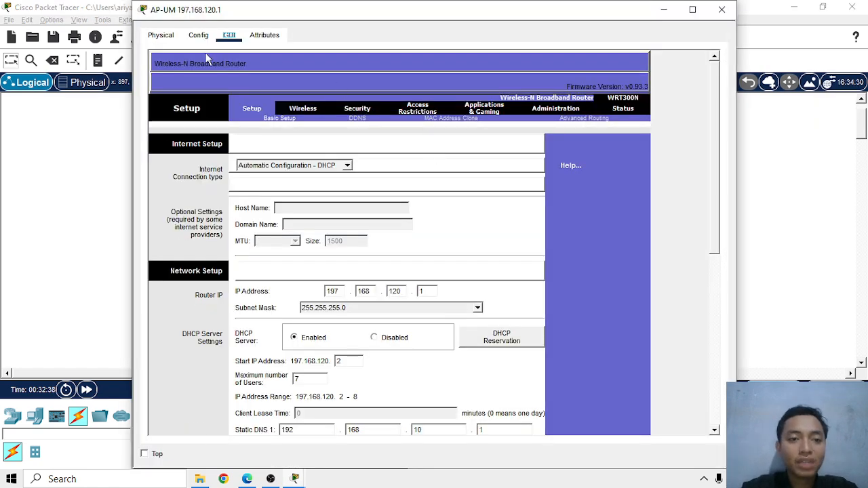
left_click(199, 36)
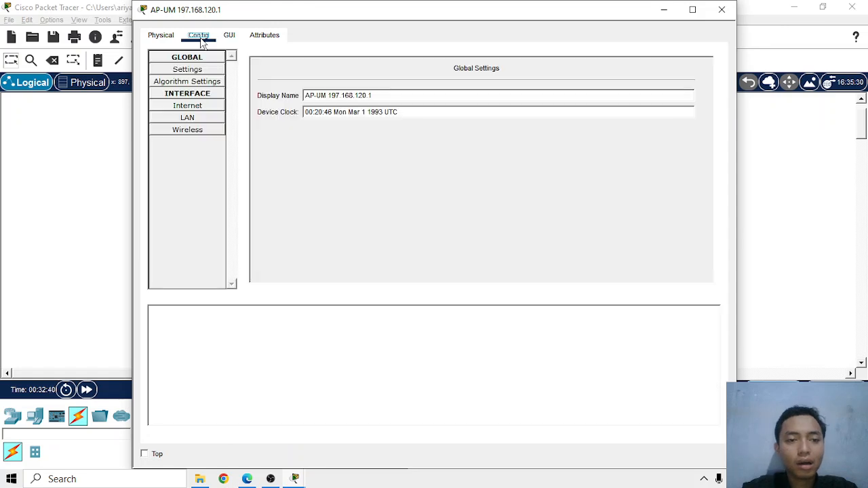
left_click(216, 133)
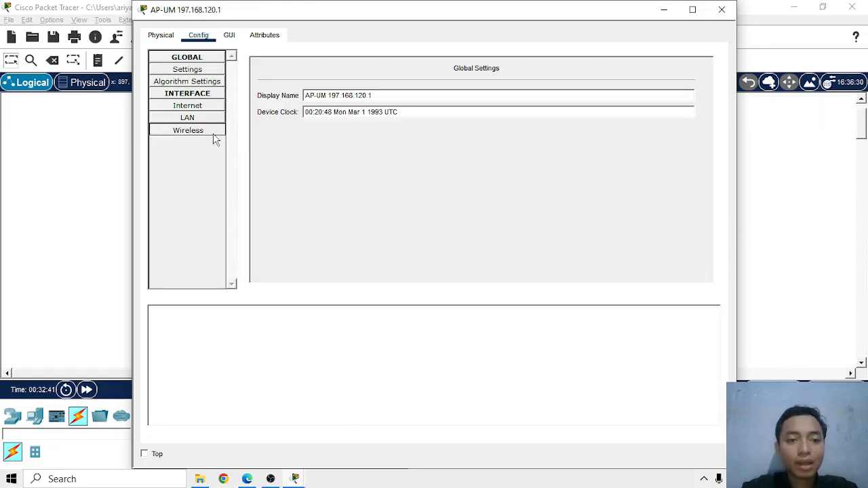
double_click(494, 73)
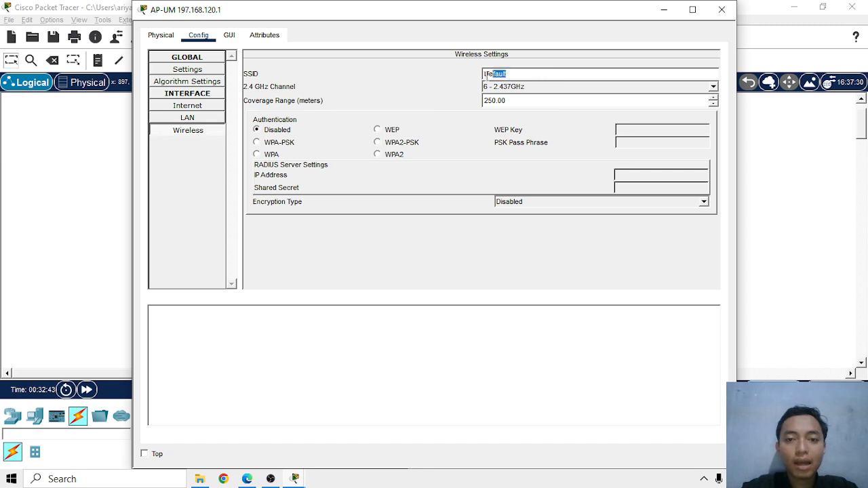
type("AP")
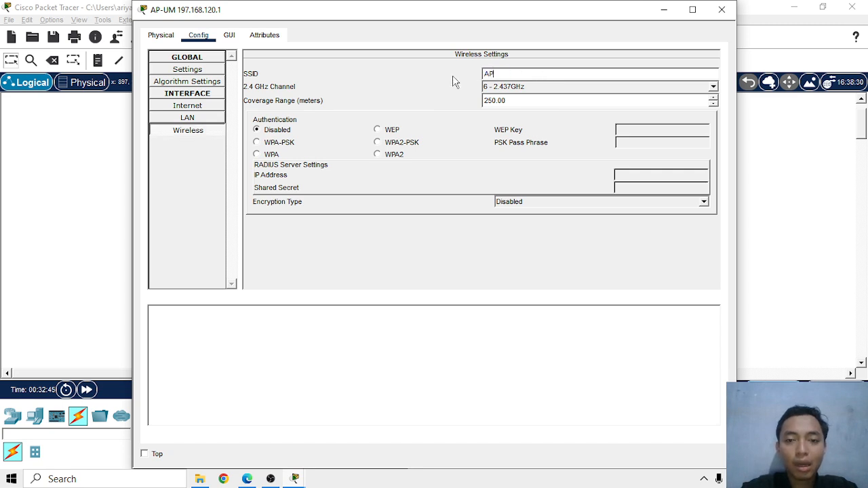
type("-UM")
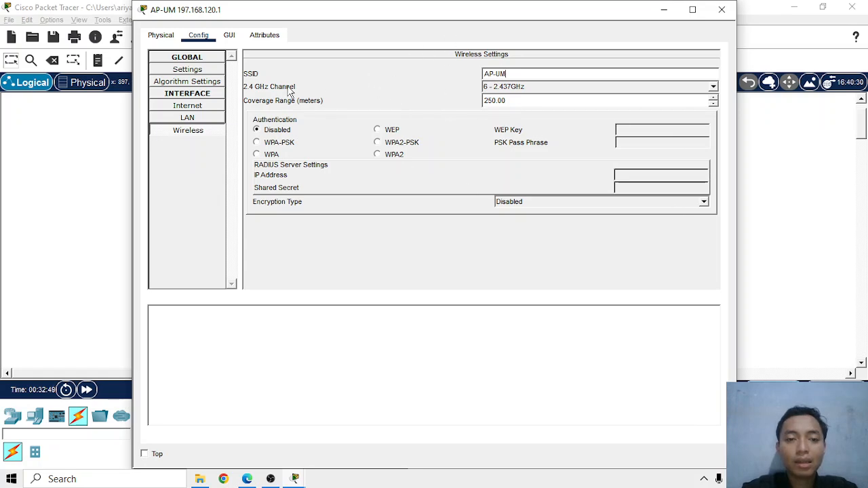
left_click(721, 10)
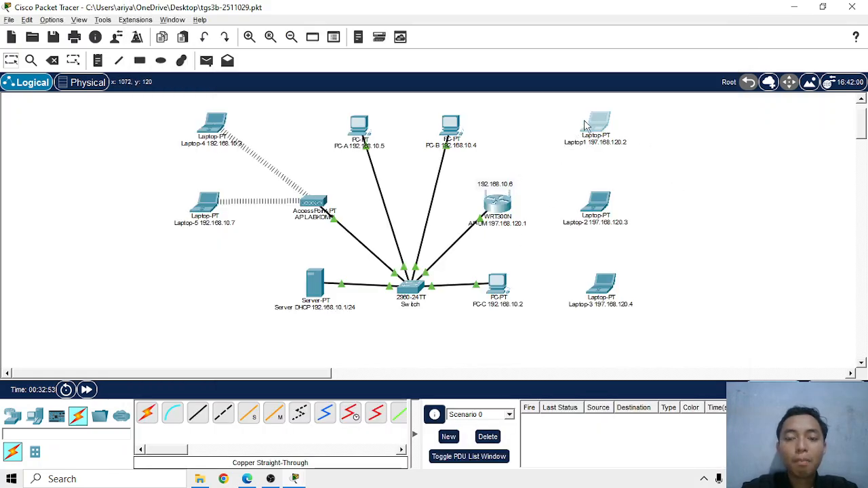
Refresh Laptop1's list of wireless networks and connect it to AP-UM, closing the laptop's window
left_click(586, 125)
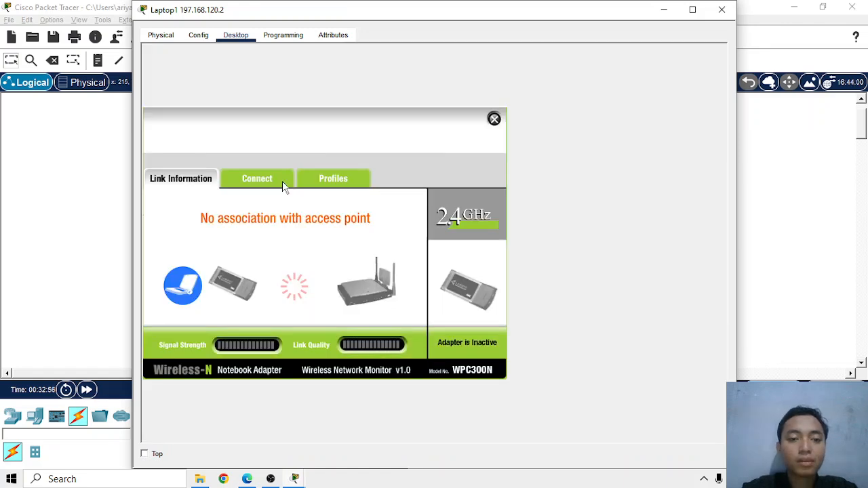
left_click(285, 180)
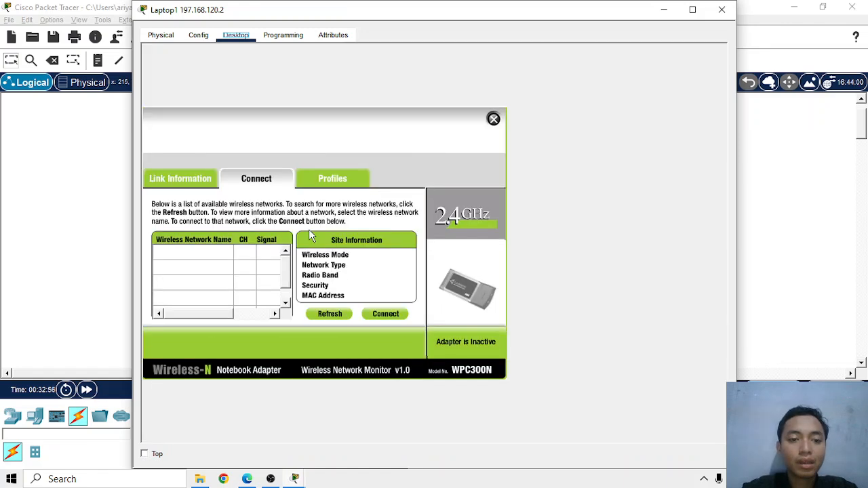
left_click(325, 317)
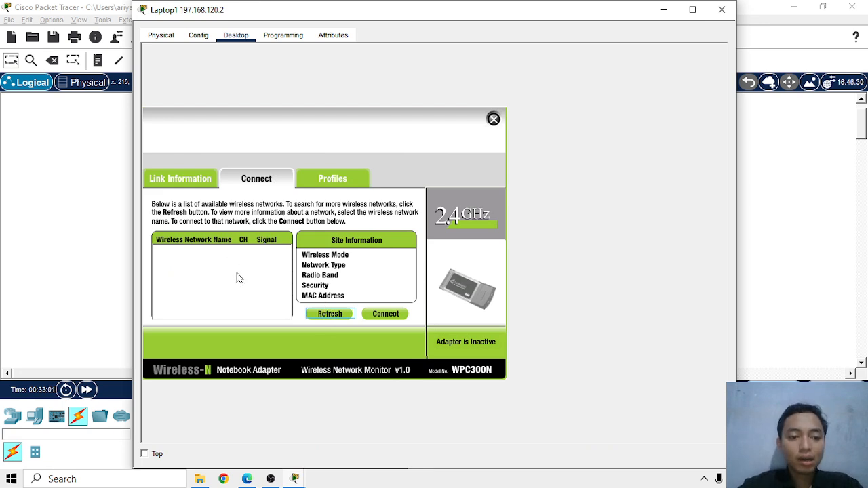
left_click(176, 274)
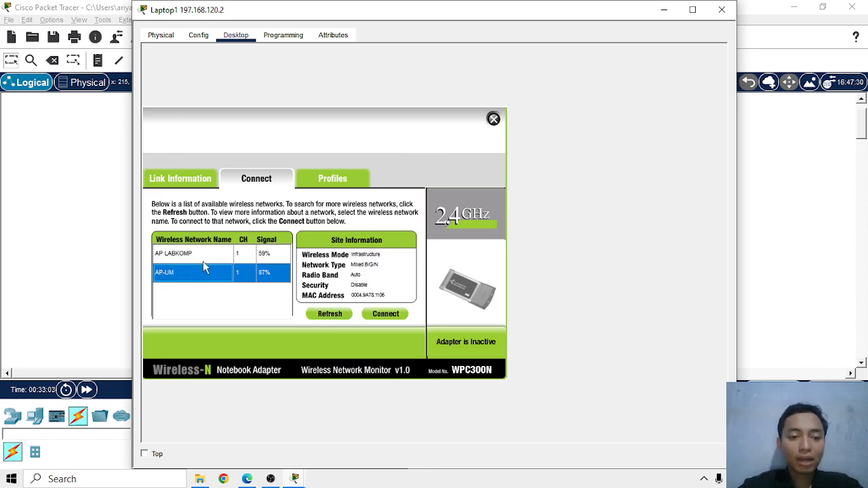
left_click(387, 314)
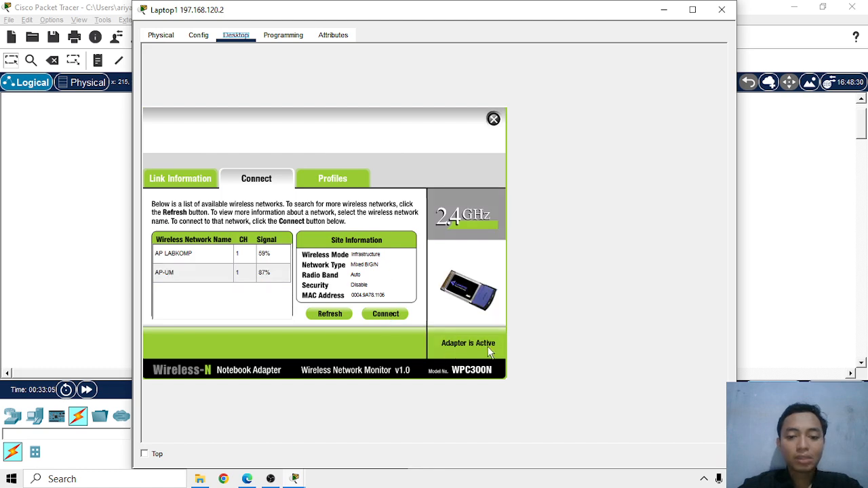
left_click(493, 120)
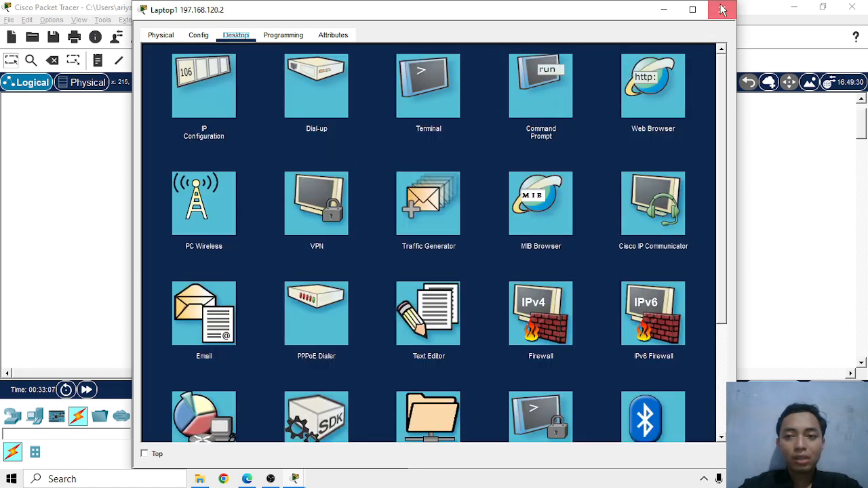
left_click(722, 9)
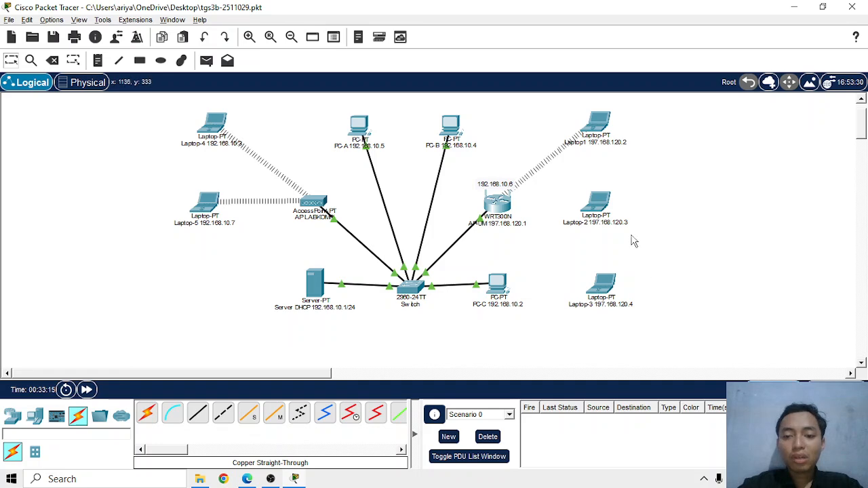
Power off Laptop-2, replace its Ethernet module with the WPC300N wireless module, and power it back on
left_click(600, 207)
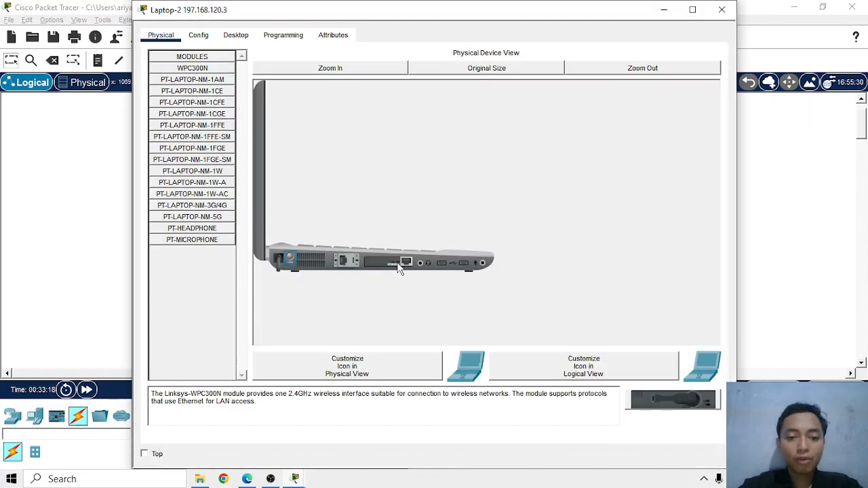
left_click_drag(398, 265, 203, 321)
left_click_drag(637, 401, 680, 415)
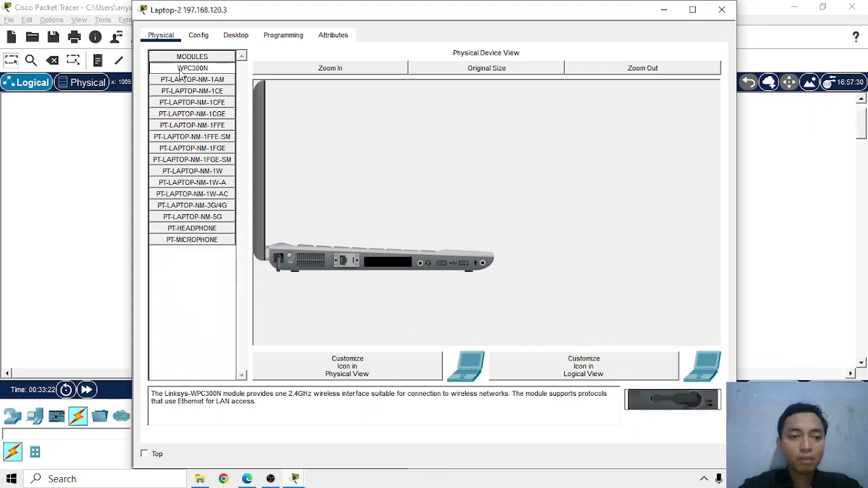
left_click_drag(181, 73, 386, 269)
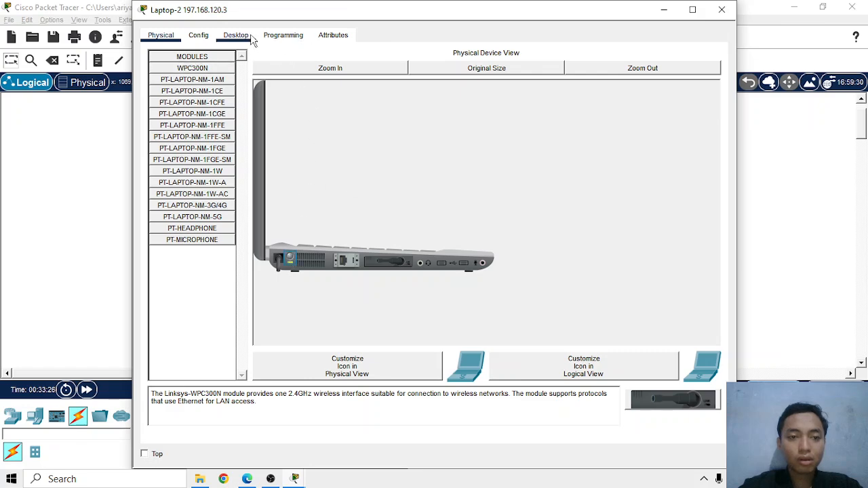
Refresh Laptop-2's list of wireless networks and connect it to AP-UM, closing the laptop's window
left_click(236, 34)
left_click(225, 208)
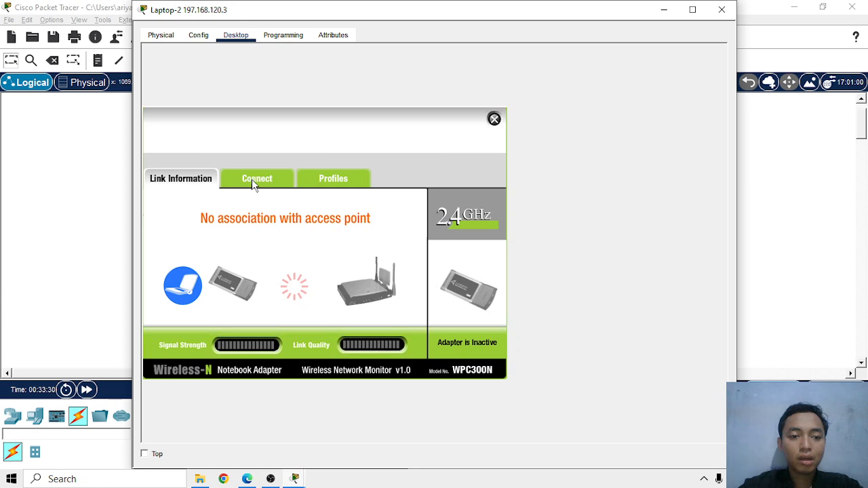
left_click(256, 179)
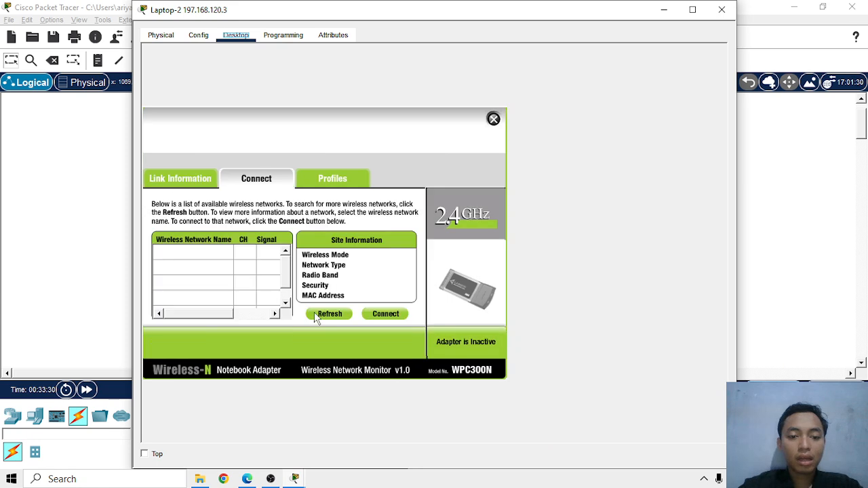
left_click(322, 316)
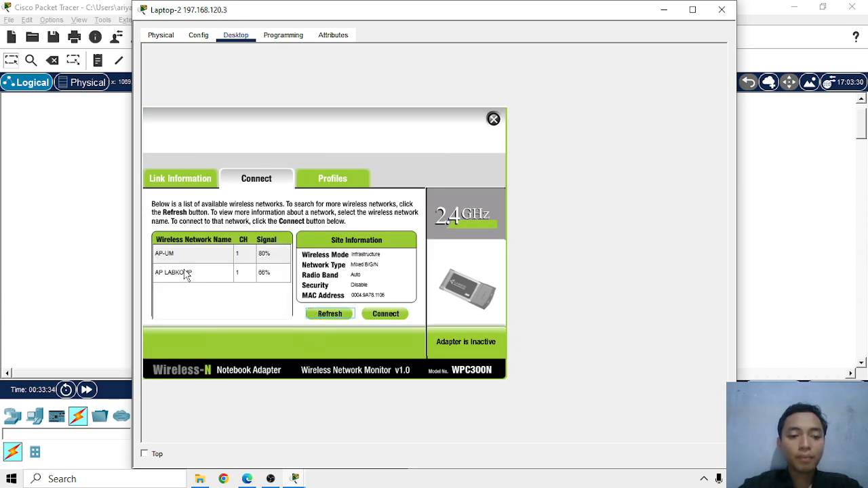
left_click(171, 253)
left_click(393, 319)
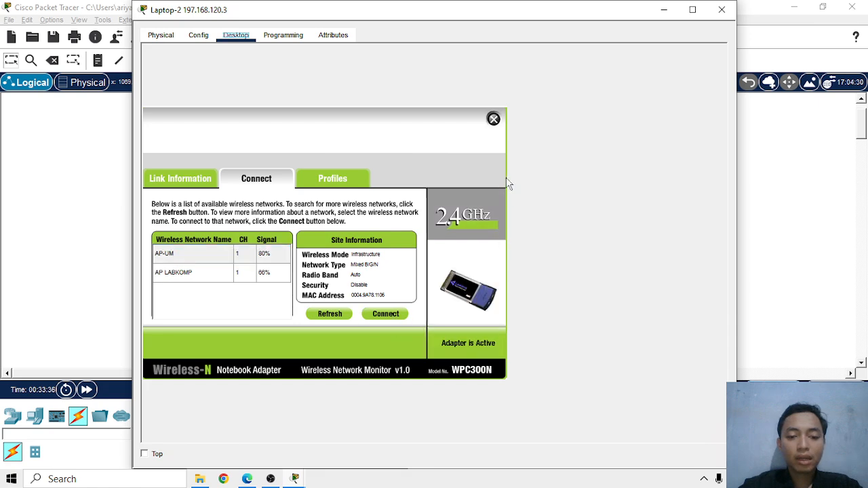
left_click(493, 119)
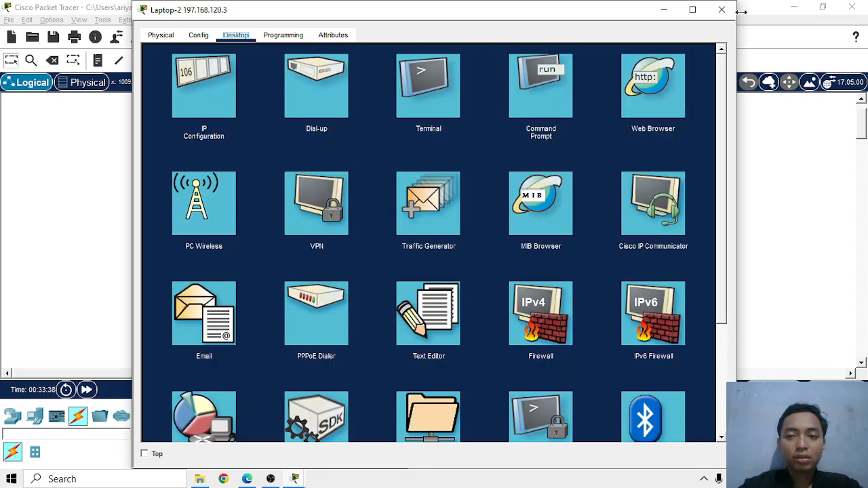
left_click(722, 9)
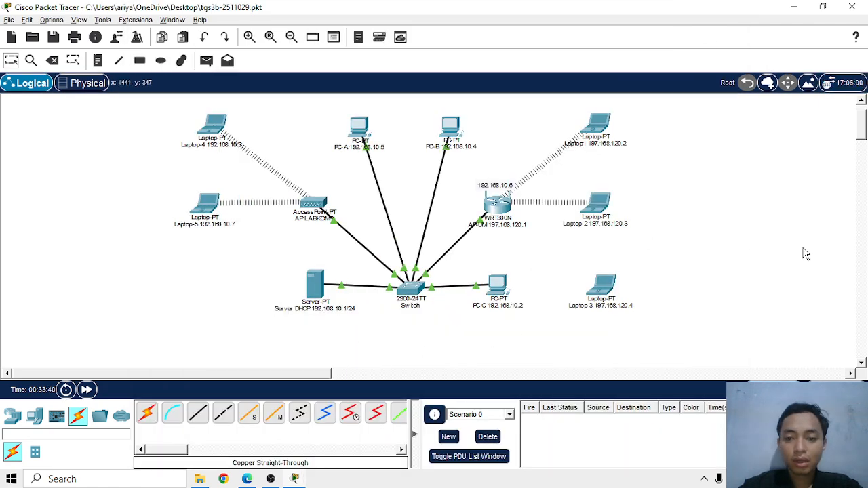
Replace Laptop-3's Ethernet module with the WPC300N wireless module and connect the laptop to the AP-UM wireless network
left_click(614, 291)
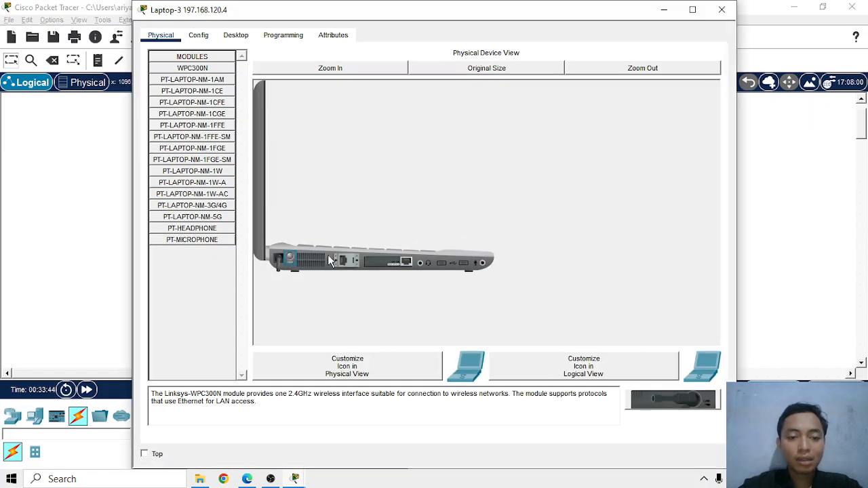
left_click_drag(259, 268, 396, 269)
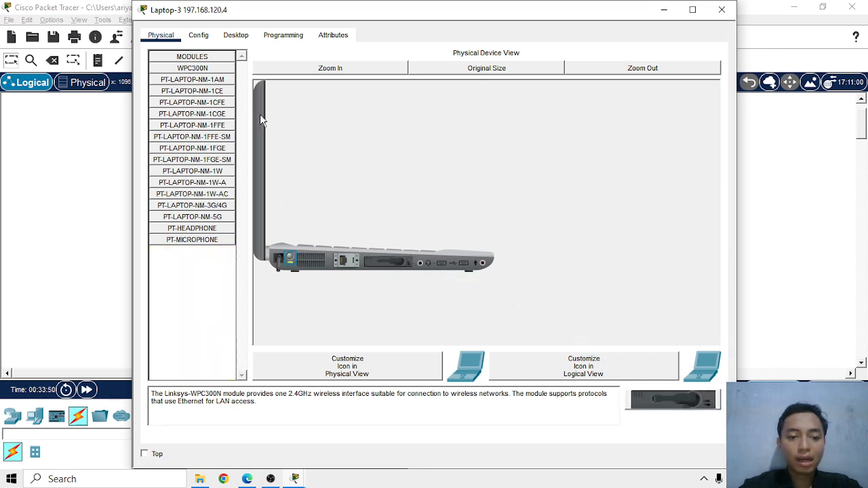
left_click(236, 35)
left_click(208, 199)
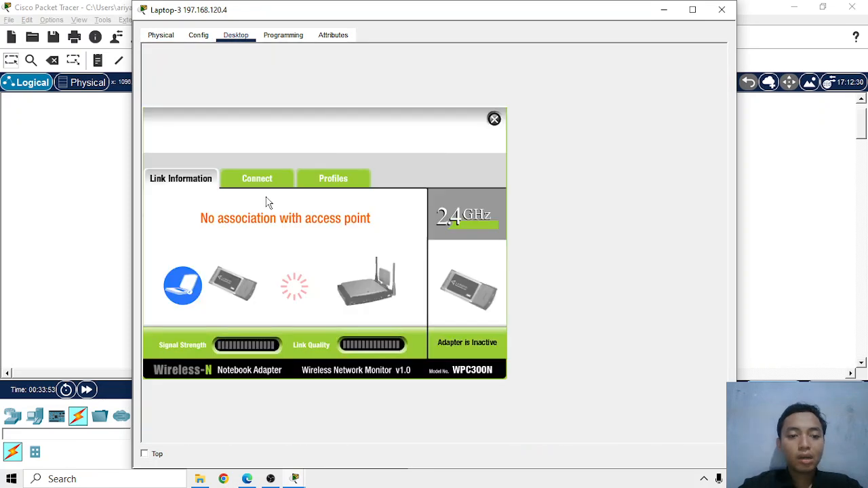
left_click(260, 182)
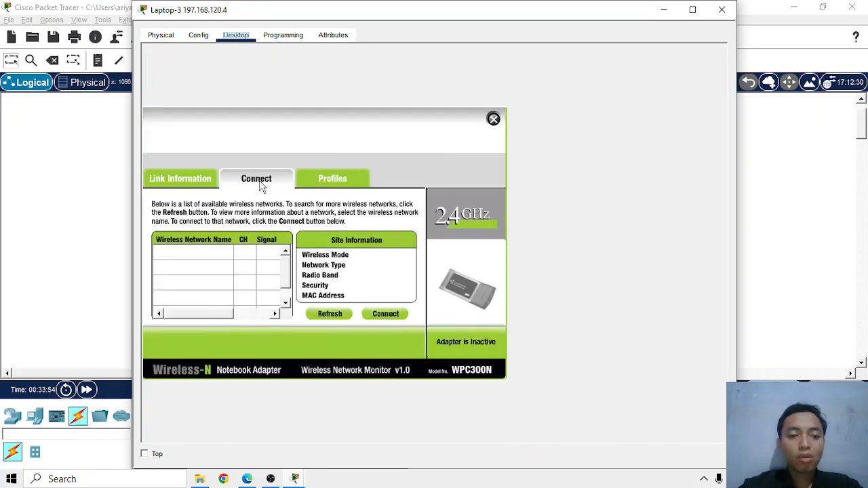
left_click(328, 315)
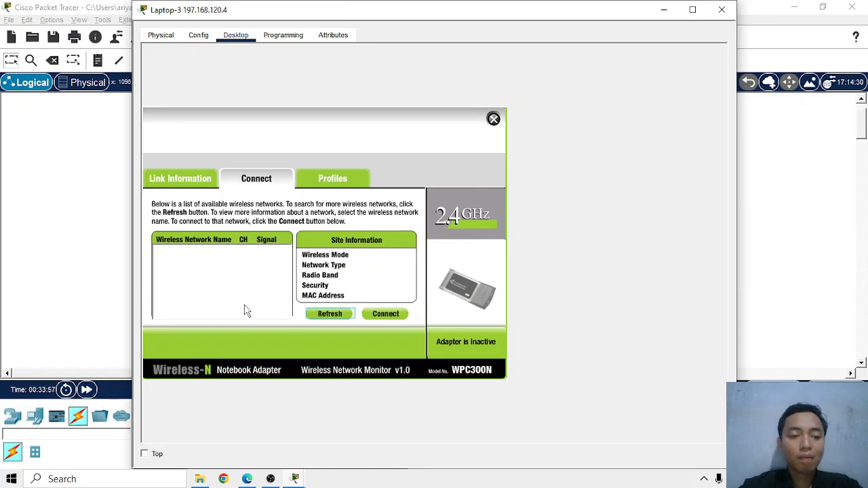
left_click(183, 275)
left_click(393, 317)
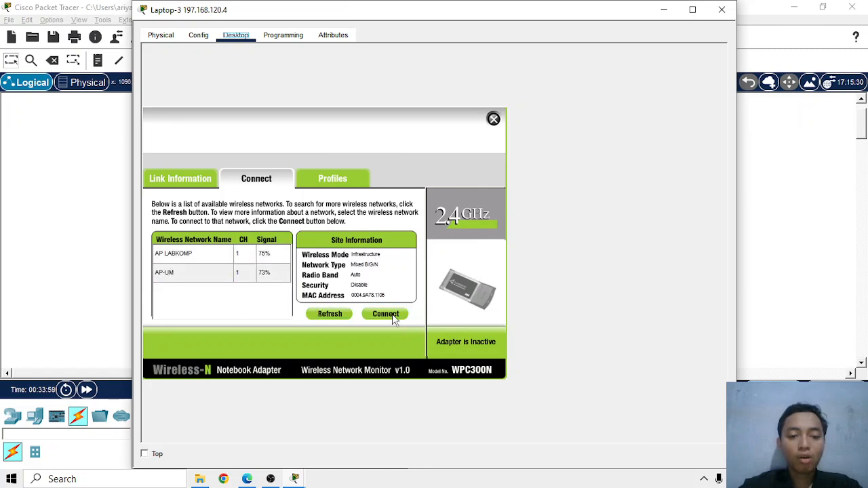
left_click(494, 119)
left_click(722, 9)
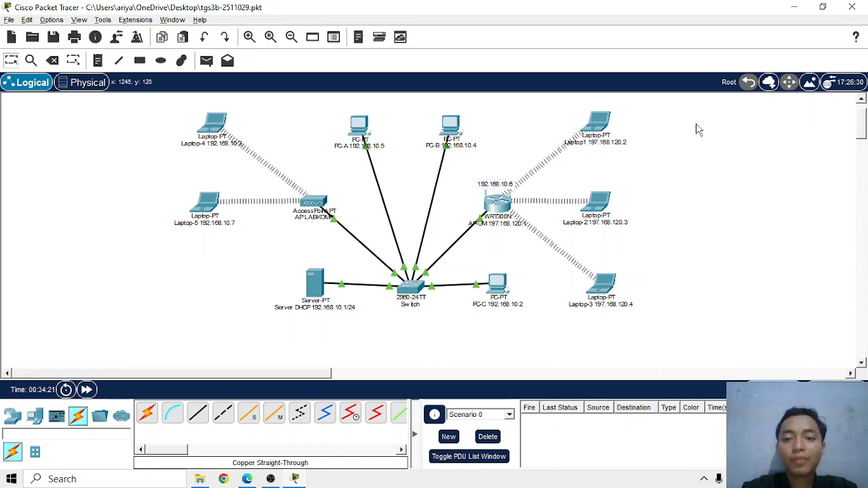
Renew Laptop1's DHCP address by switching its wireless interface to static and back until it gets 197.168.120.2, closing the laptop's window
left_click(599, 122)
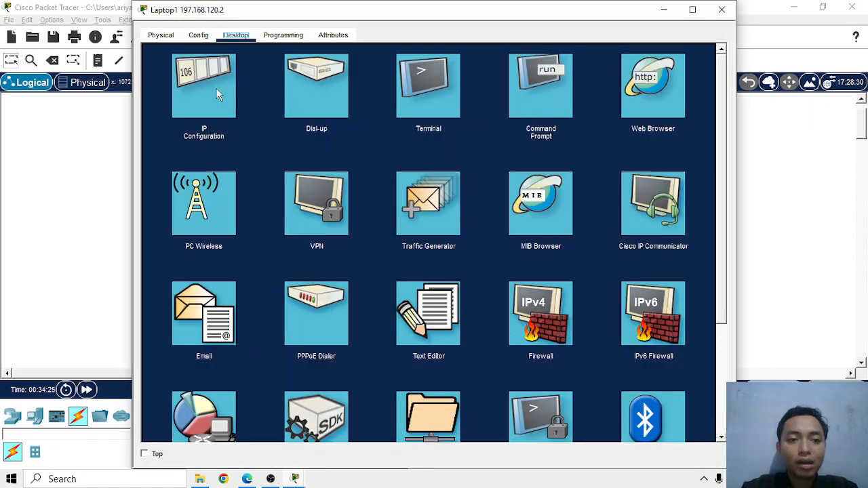
left_click(181, 101)
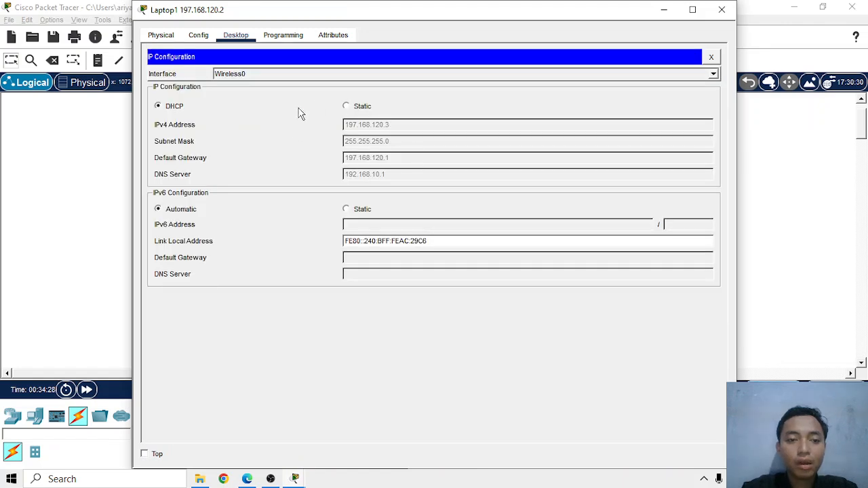
left_click(351, 108)
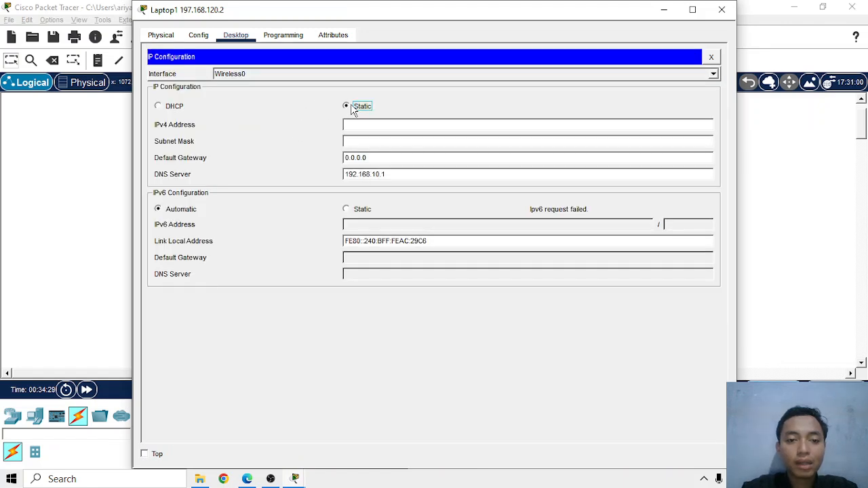
left_click(173, 109)
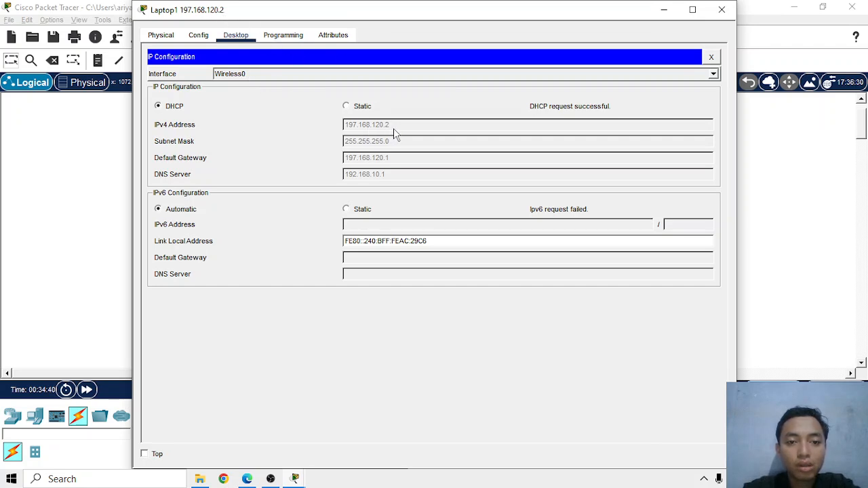
left_click(712, 56)
left_click(720, 10)
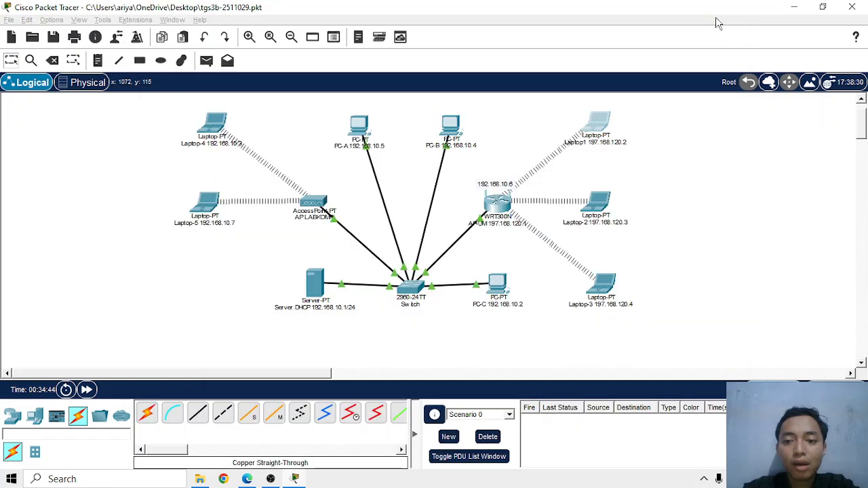
Renew Laptop-2's DHCP address by switching between static and DHCP until it gets 197.168.120.3, closing the laptop's window
left_click(597, 204)
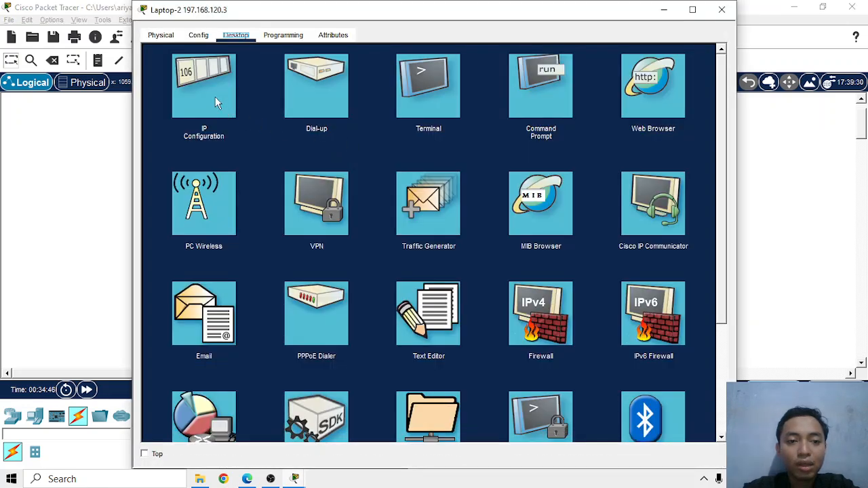
left_click(215, 97)
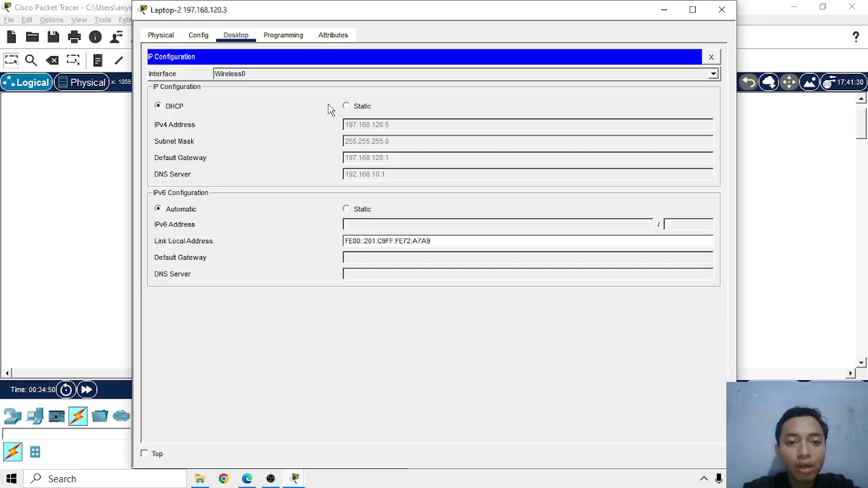
left_click(348, 106)
left_click(159, 107)
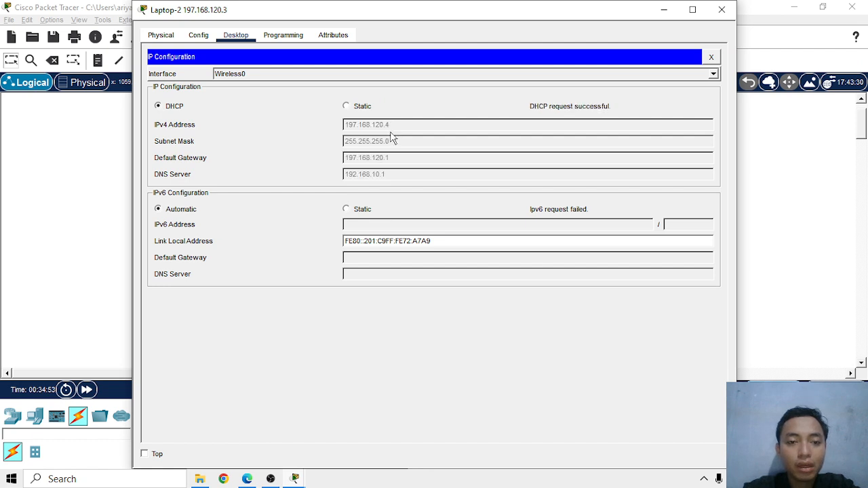
left_click(358, 110)
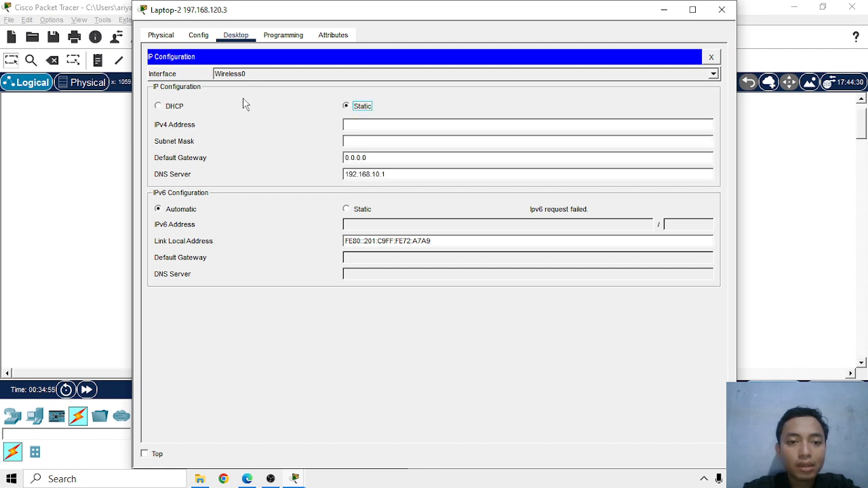
left_click(178, 111)
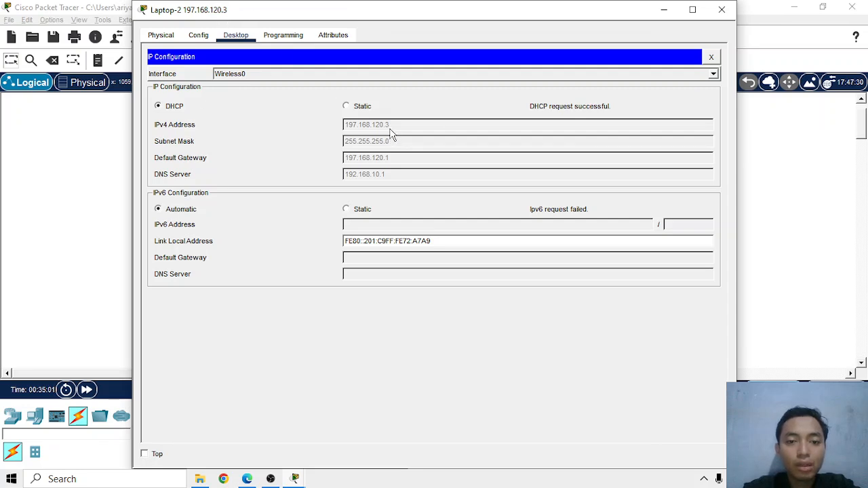
left_click(711, 57)
left_click(722, 10)
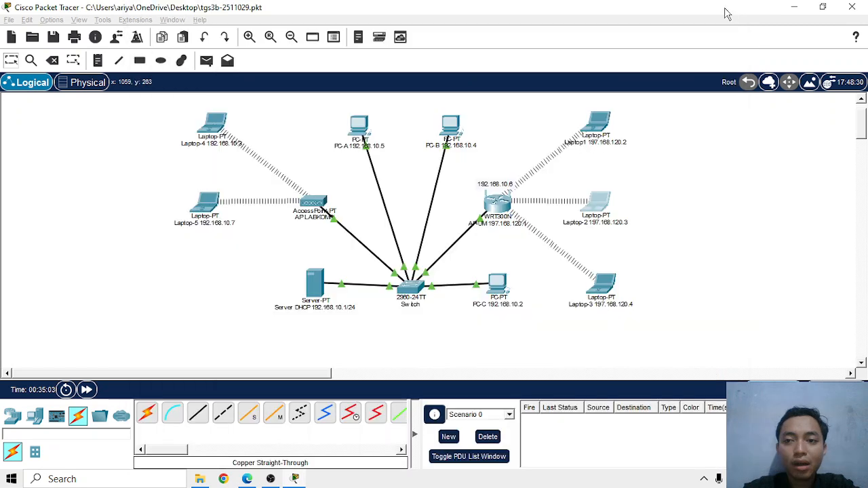
Renew Laptop-3's DHCP address by switching between static and DHCP until it gets 197.168.120.4, closing the laptop's window
left_click(602, 285)
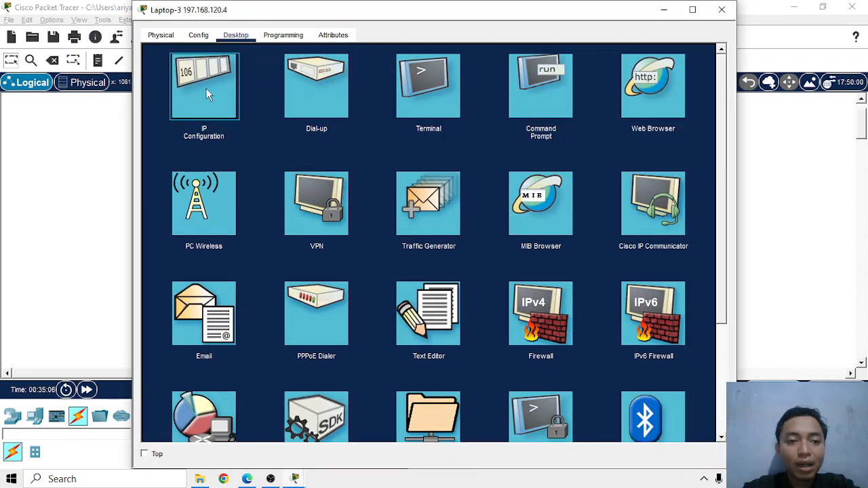
left_click(203, 85)
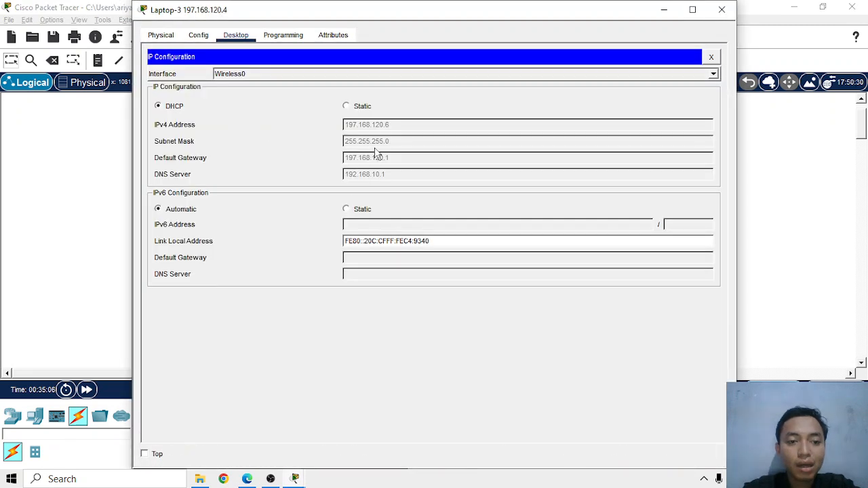
left_click(360, 109)
left_click(175, 108)
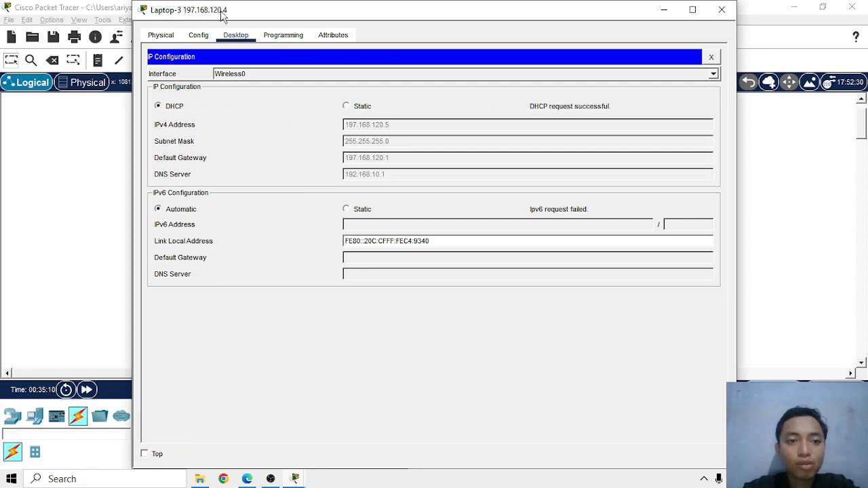
left_click(360, 107)
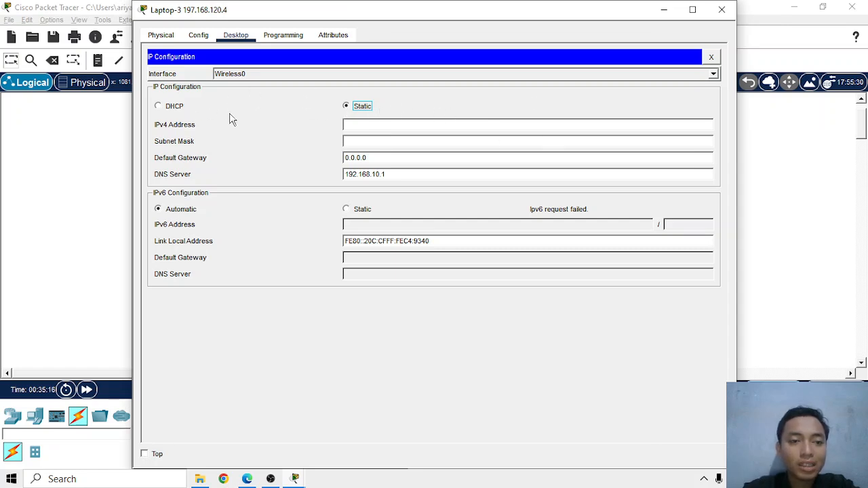
left_click(176, 108)
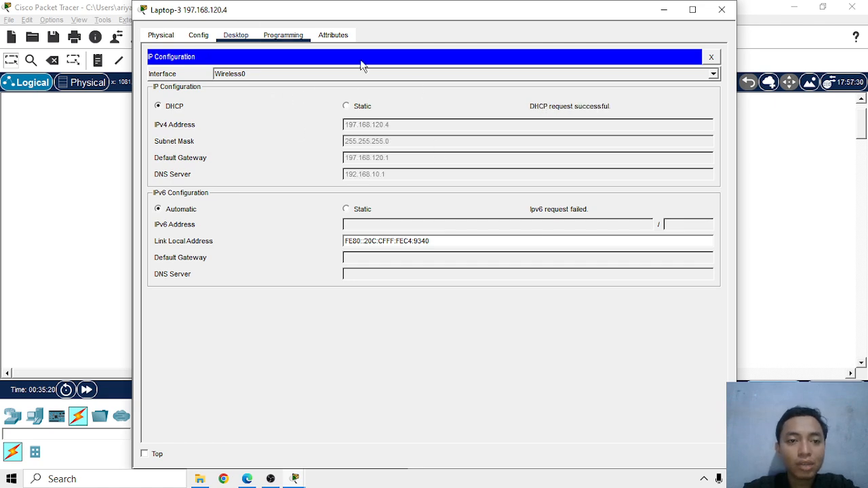
left_click(710, 57)
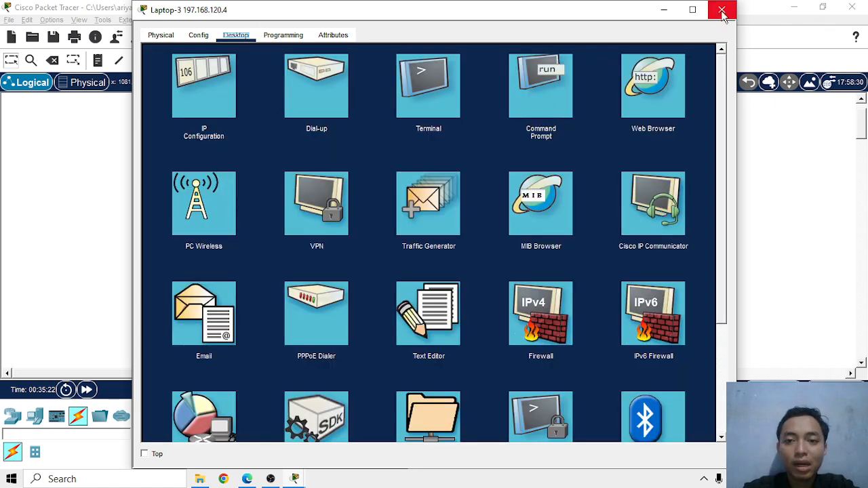
left_click(722, 11)
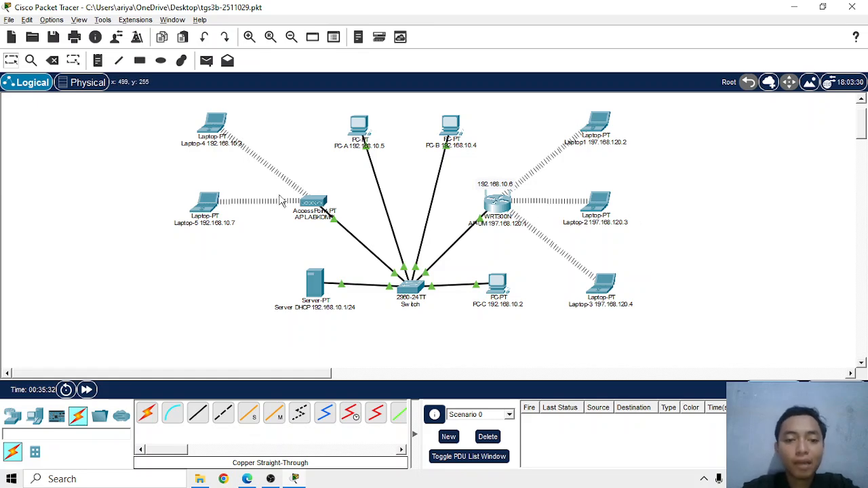
Consult the TOPOLOGI-2 diagram in the browser, and run ipconfig in PC-C's Command Prompt in Packet Tracer to check its IPv4 address
left_click(247, 479)
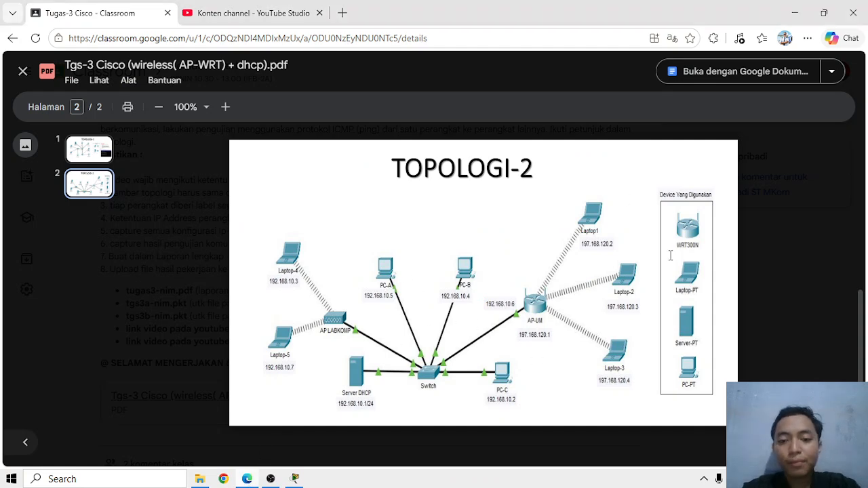
key("alt+Tab")
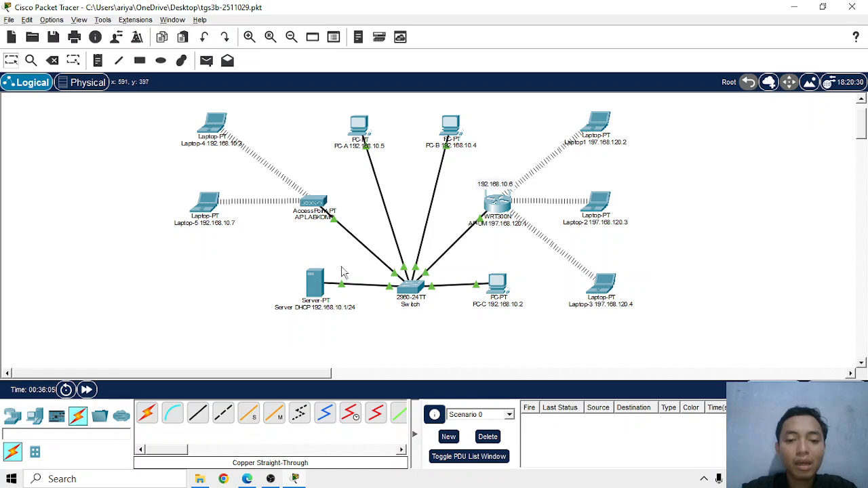
left_click(496, 283)
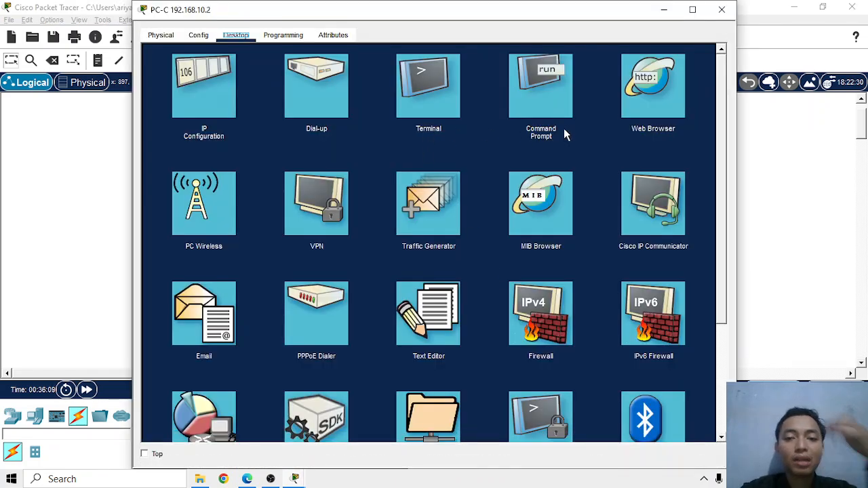
left_click(554, 84)
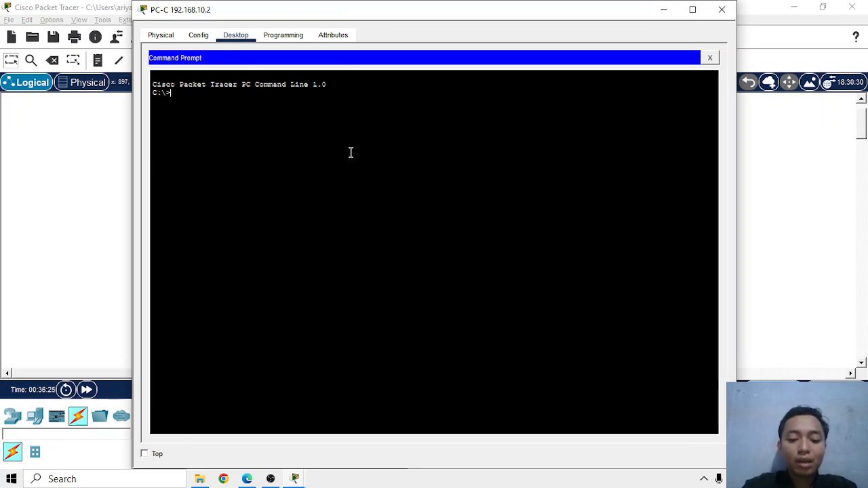
type("config")
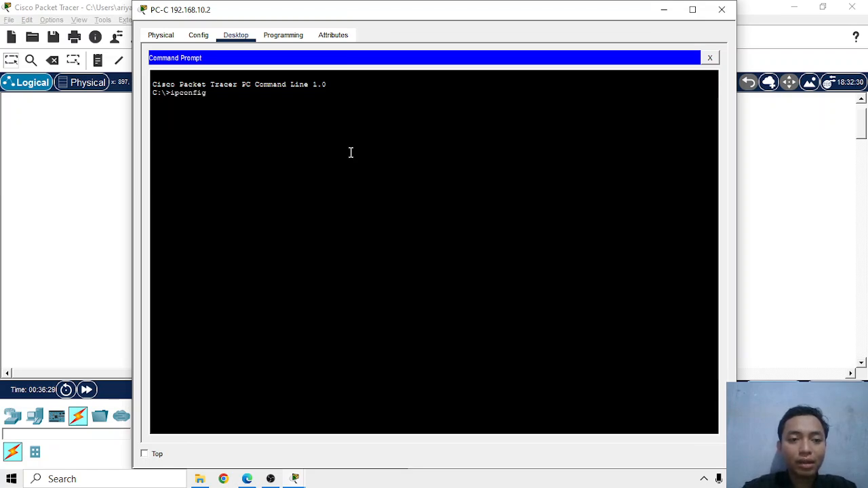
key("Return")
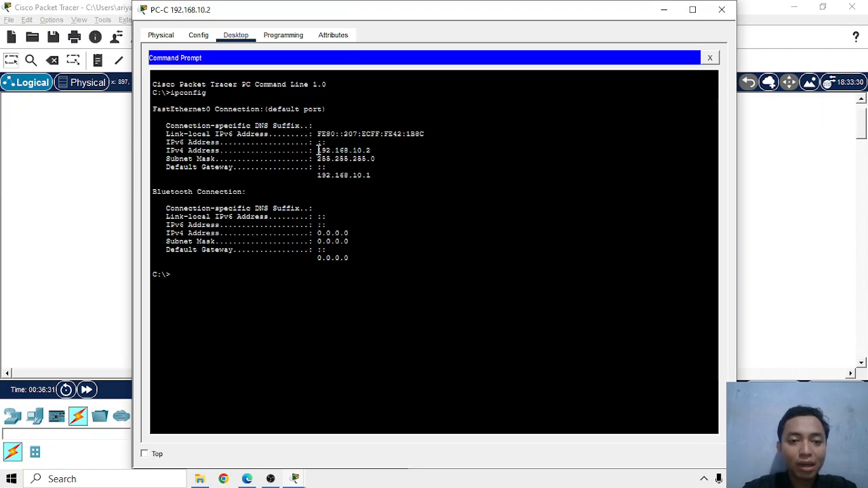
left_click_drag(317, 150, 381, 150)
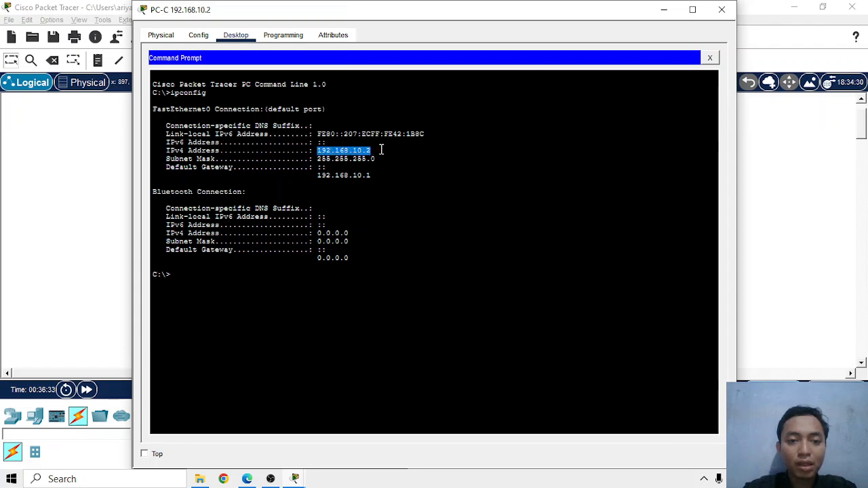
Ping the DHCP server at 192.168.10.1 from PC-C's Command Prompt and close the PC's window
left_click(304, 332)
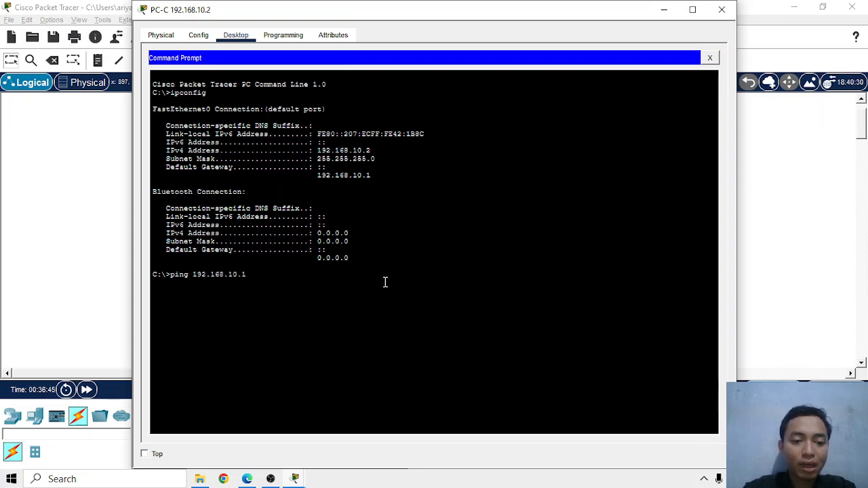
left_click_drag(196, 282, 196, 276)
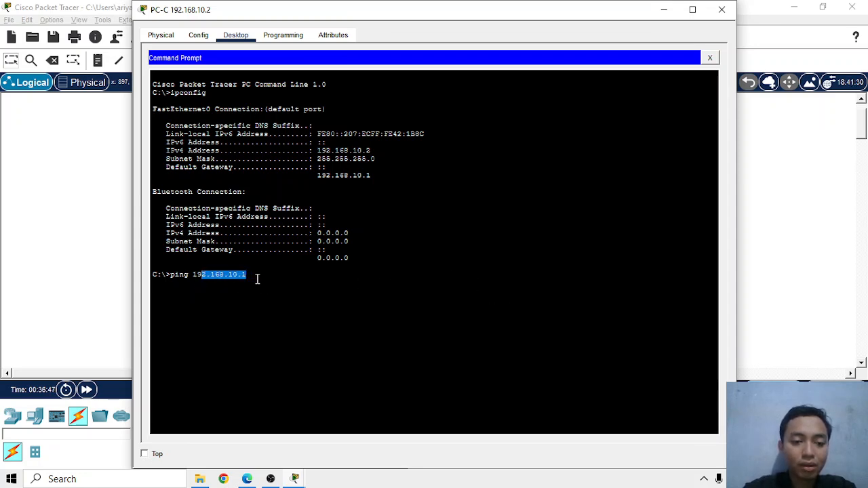
left_click(300, 285)
key("Return")
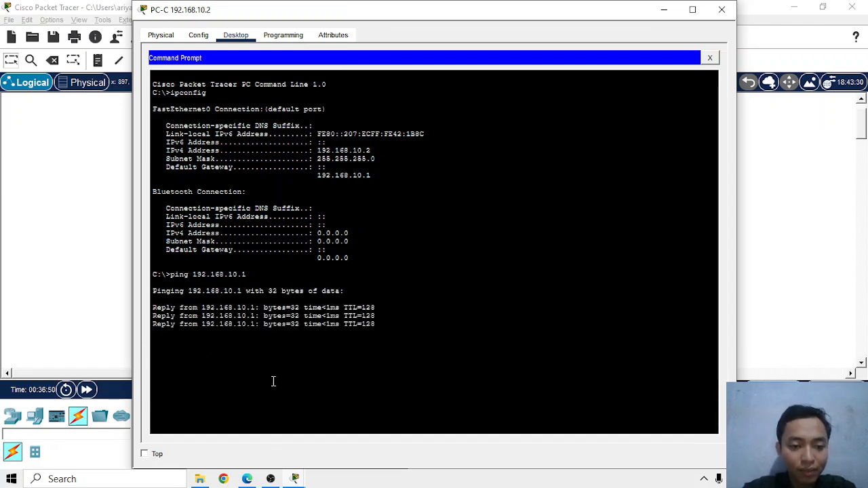
left_click(721, 9)
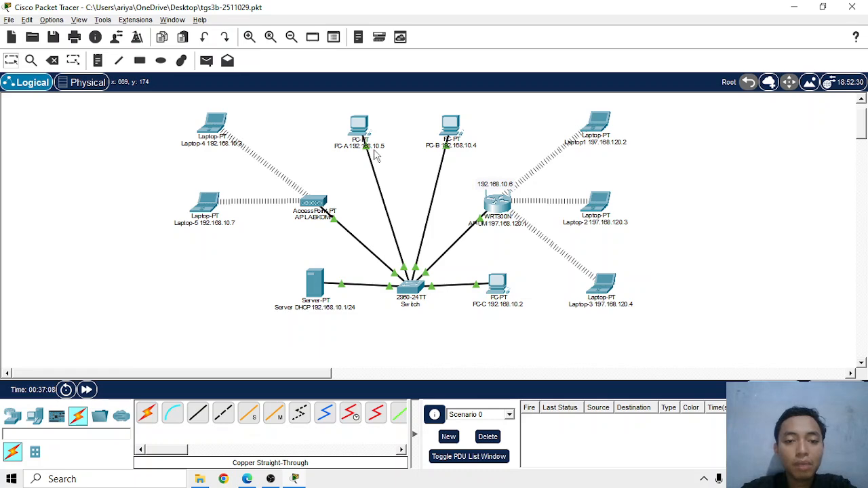
Reopen PC-C's Command Prompt and ping PC-A at 192.168.10.5, closing the PC's window
left_click(494, 262)
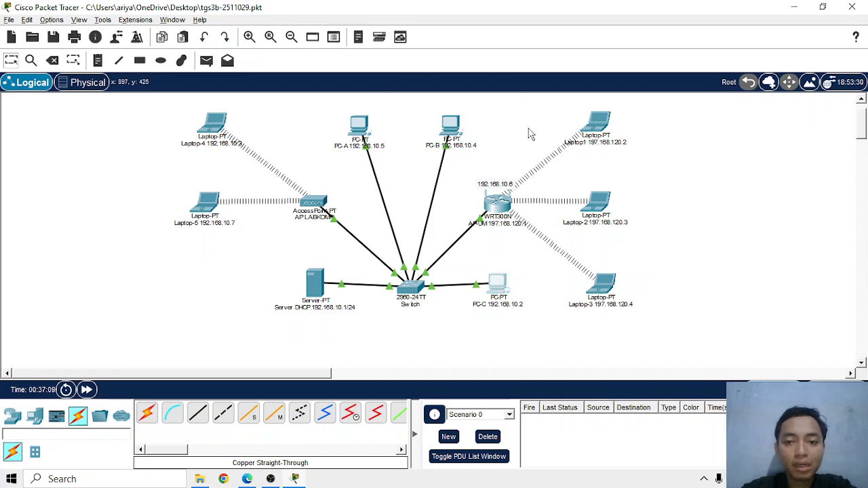
left_click(543, 102)
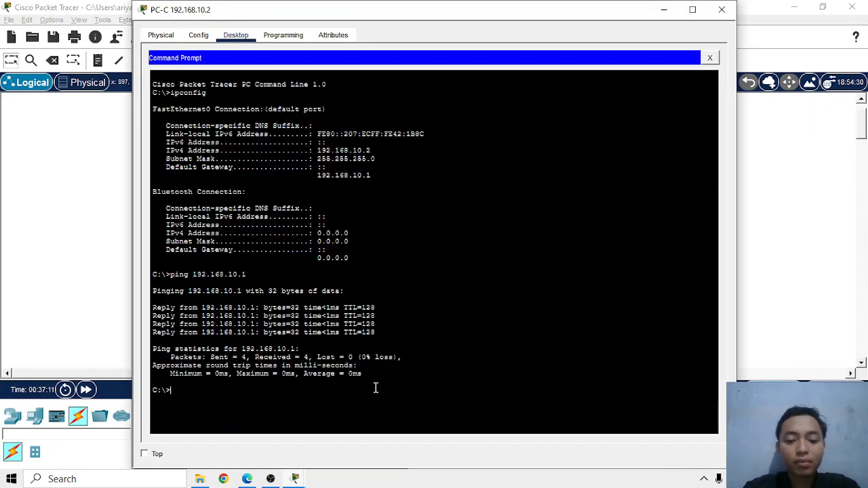
type("ping 192.168.10.8")
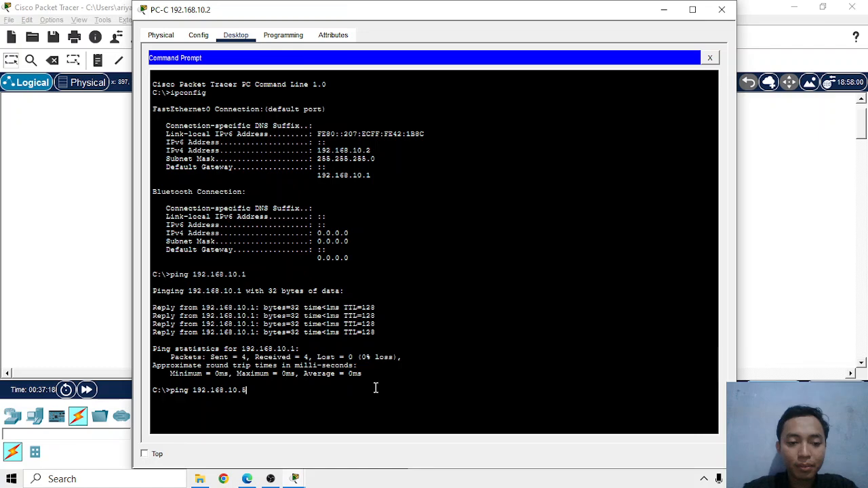
key("alt+Tab")
key("alt+Tab")
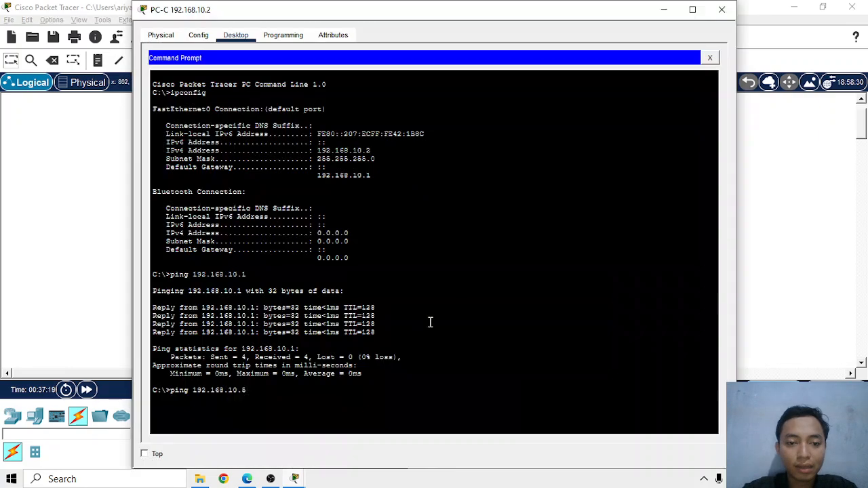
key("Return")
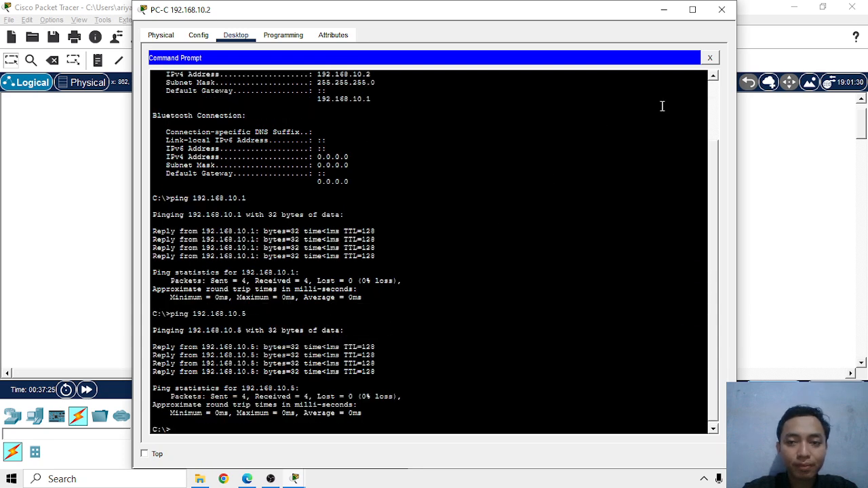
left_click(722, 10)
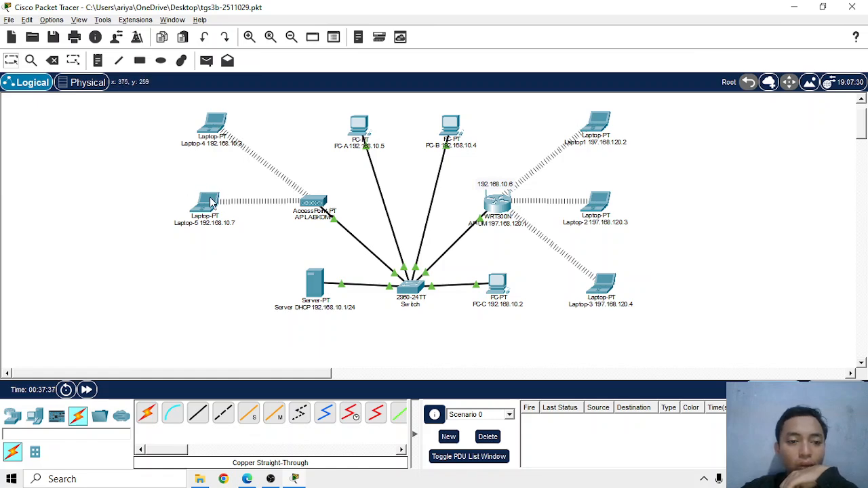
Run ipconfig in Laptop-4's Command Prompt to check its wireless IPv4 address
left_click(211, 128)
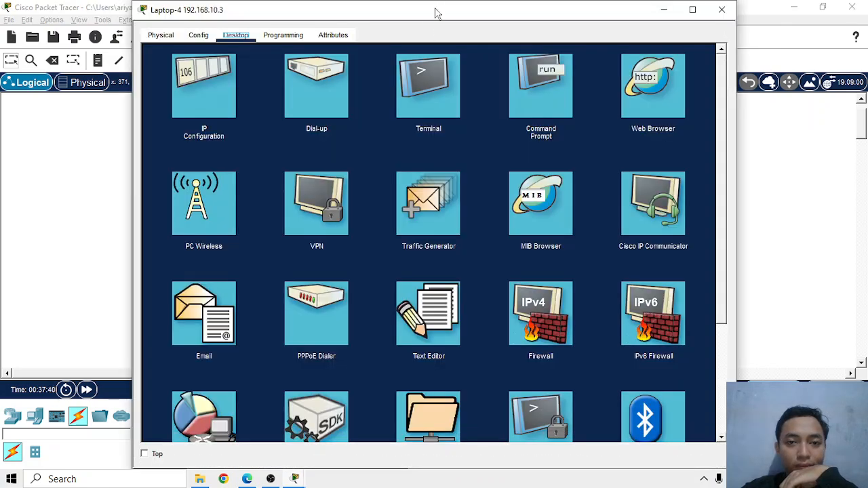
left_click_drag(437, 14, 506, 337)
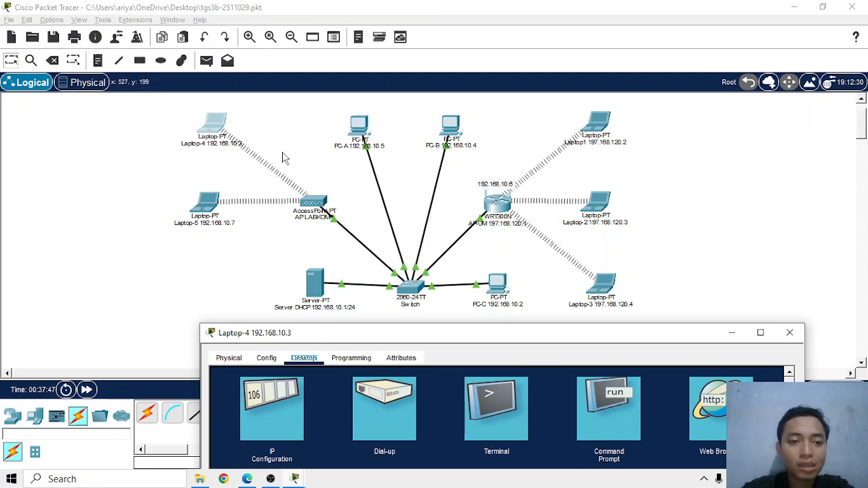
left_click_drag(441, 341, 380, 22)
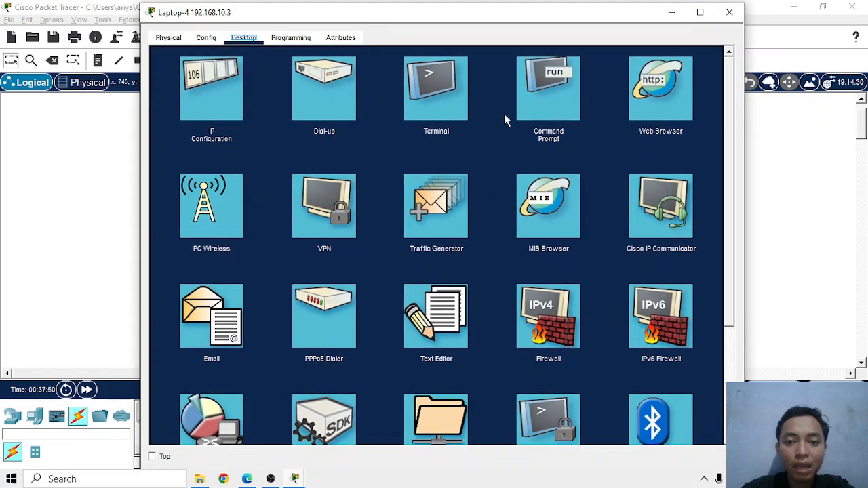
left_click(549, 103)
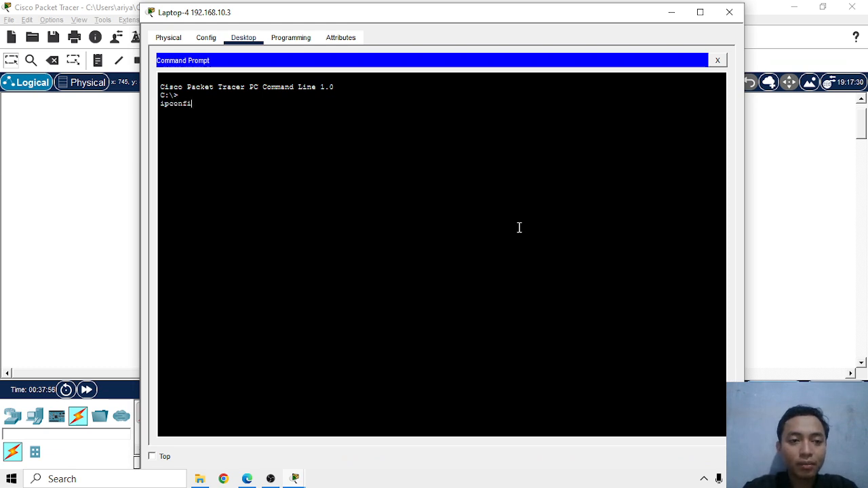
key("Return")
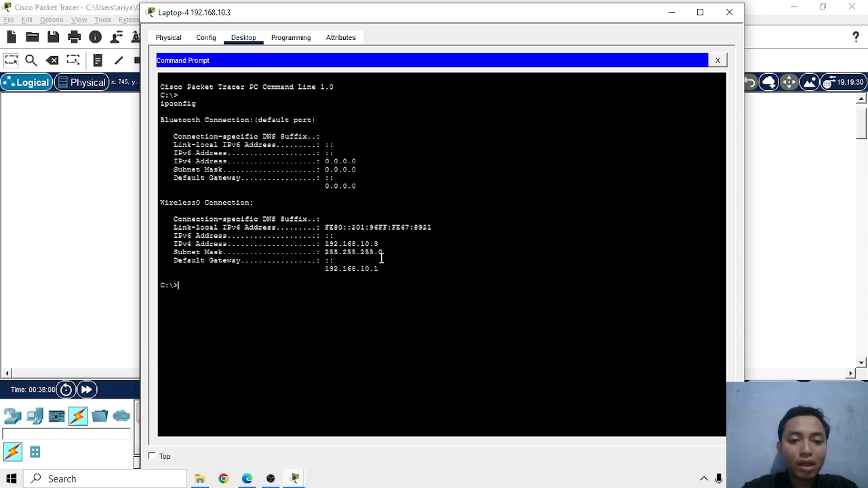
Ping Laptop-5 at 192.168.10.7 from Laptop-4's Command Prompt, closing the prompt and the laptop's window
left_click_drag(372, 16, 538, 40)
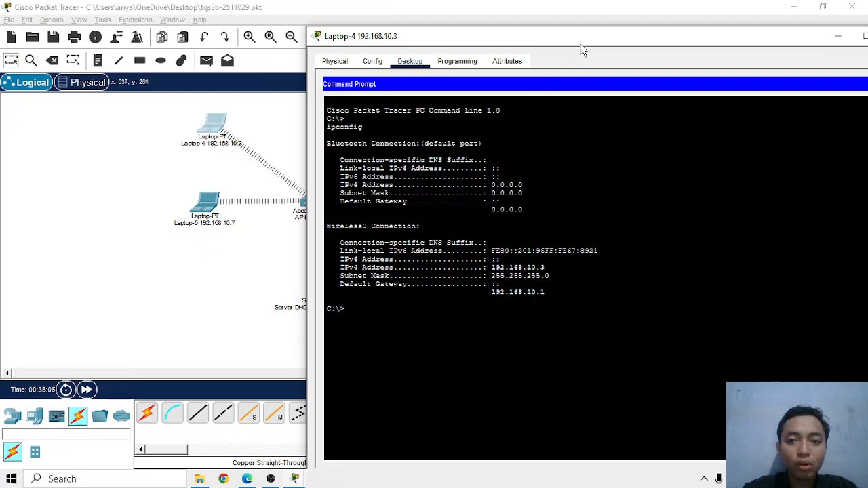
left_click_drag(580, 44, 562, 34)
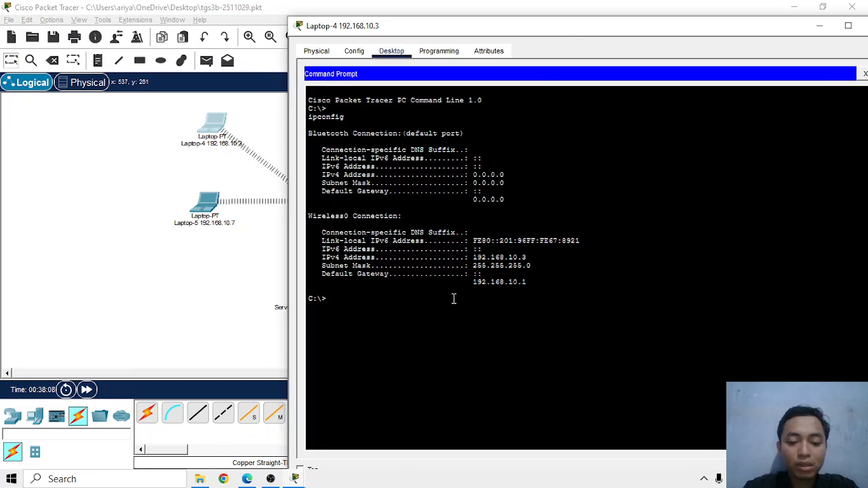
type("19")
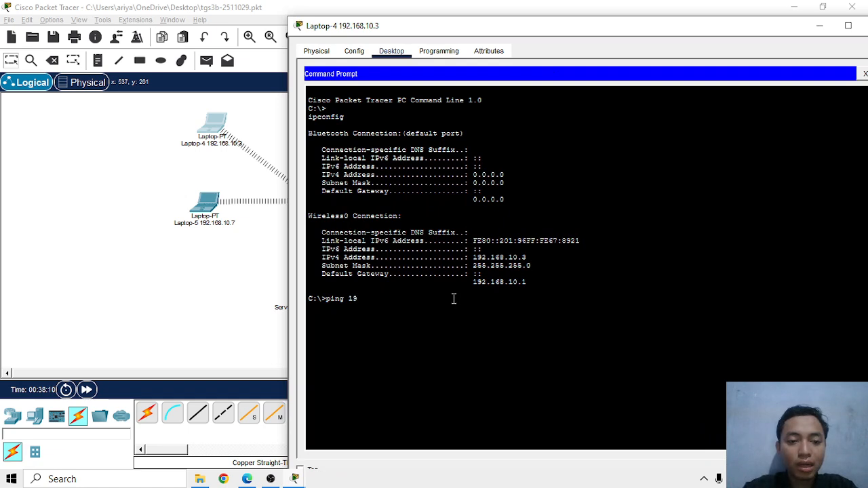
type("2.168.10.7")
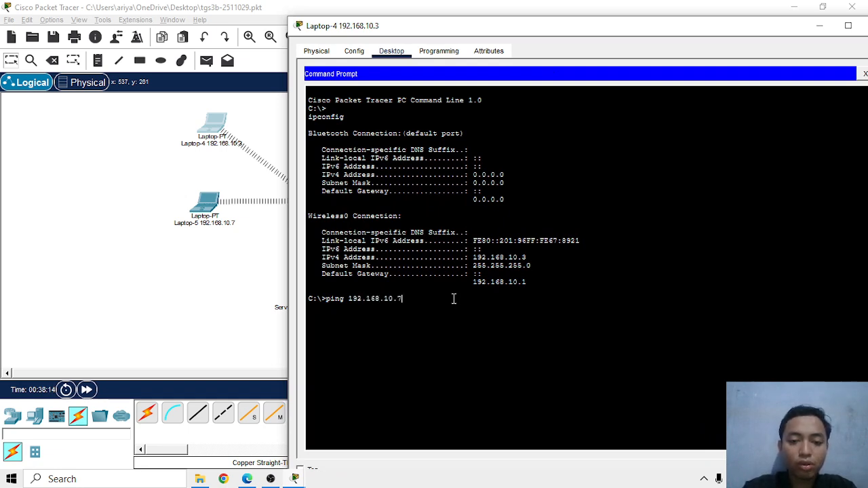
key("Return")
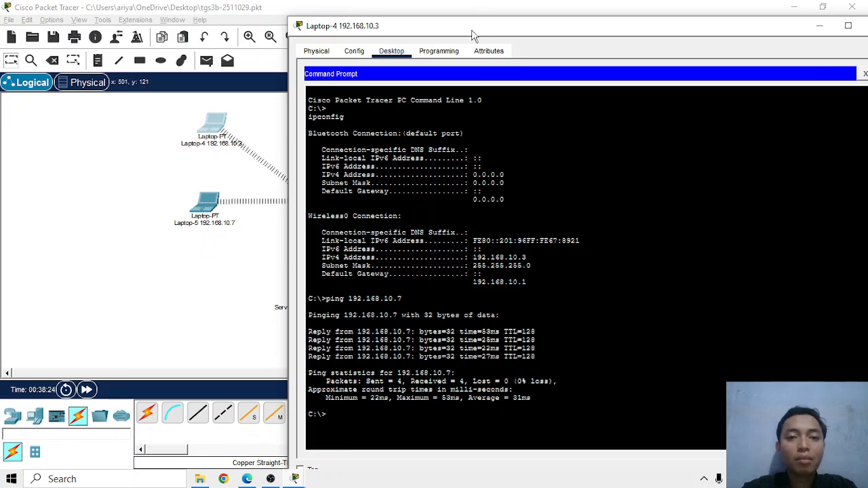
left_click_drag(475, 25, 301, 28)
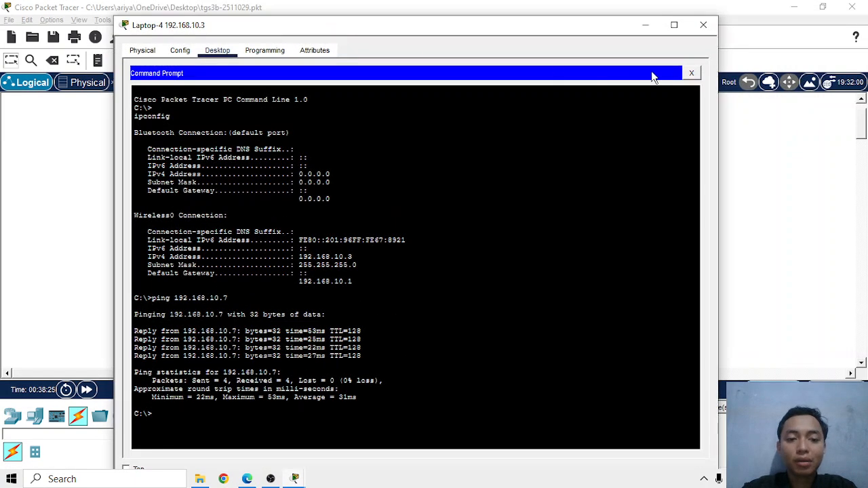
left_click(690, 73)
left_click(704, 25)
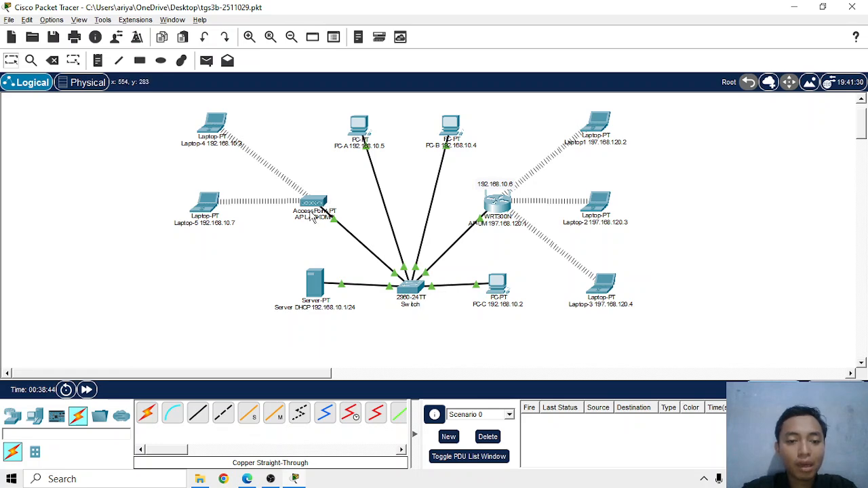
Ping Laptop-4 at 192.168.10.3 from PC-C's Command Prompt and close the PC's window
left_click(492, 282)
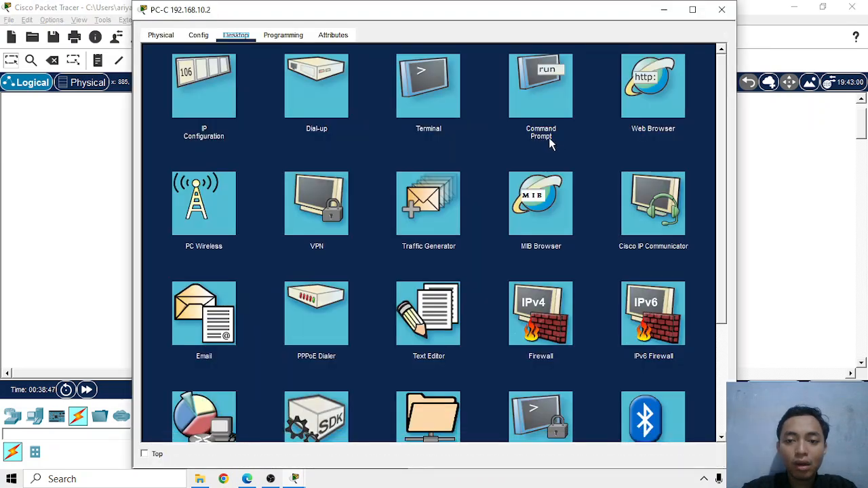
left_click(547, 135)
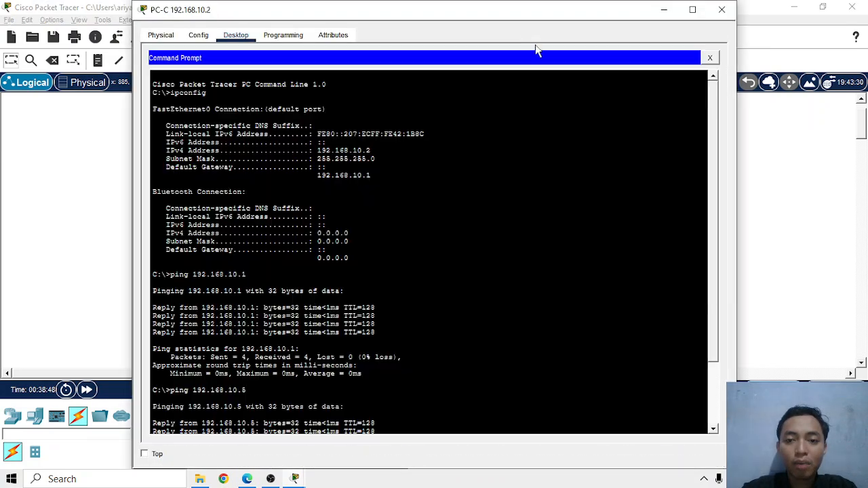
left_click_drag(493, 13, 664, 18)
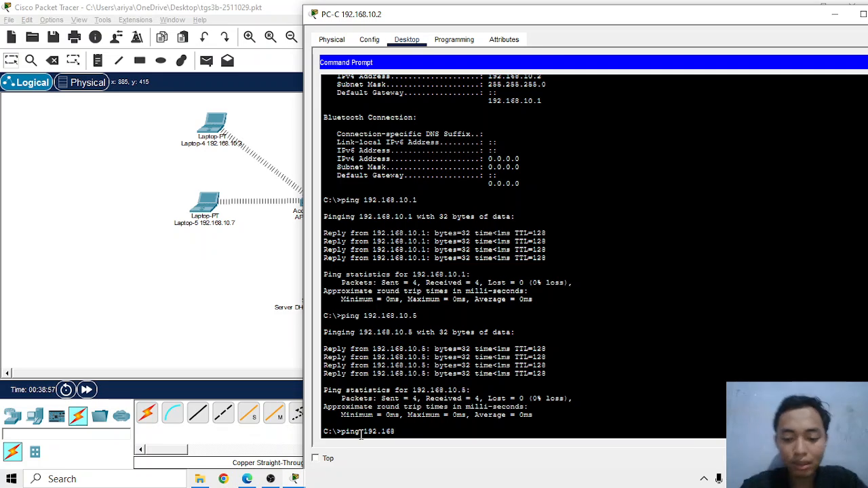
type(".")
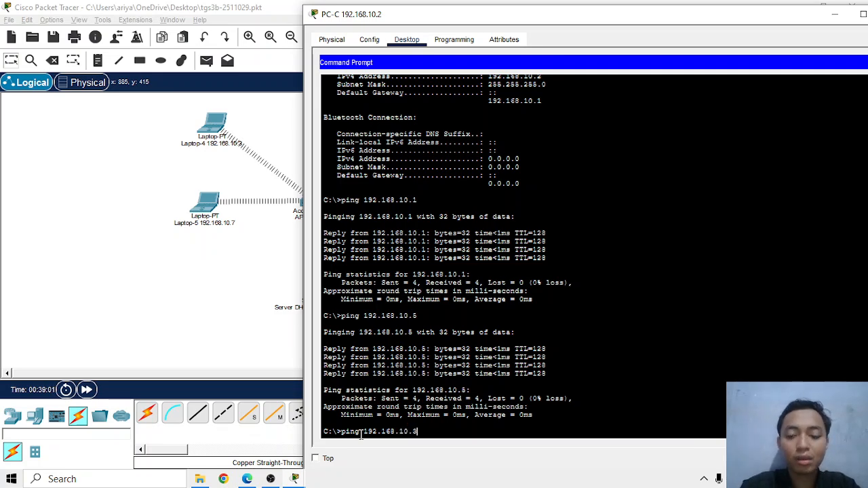
type("10.3")
key("Return")
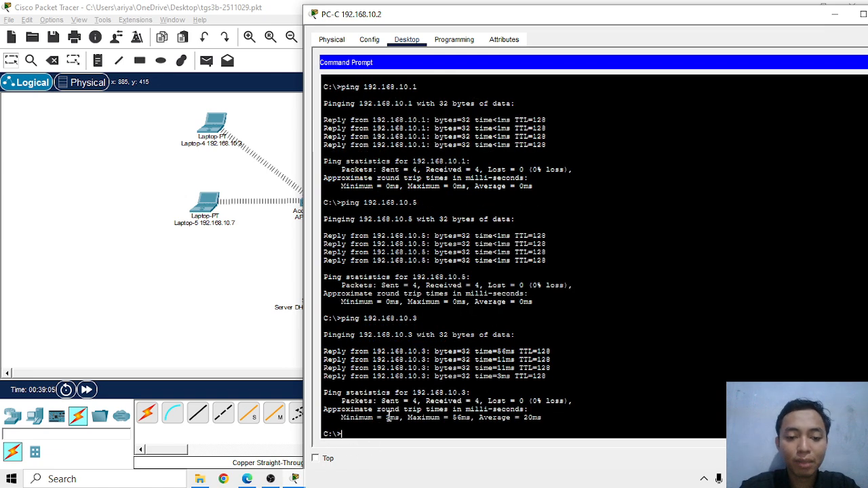
left_click(863, 14)
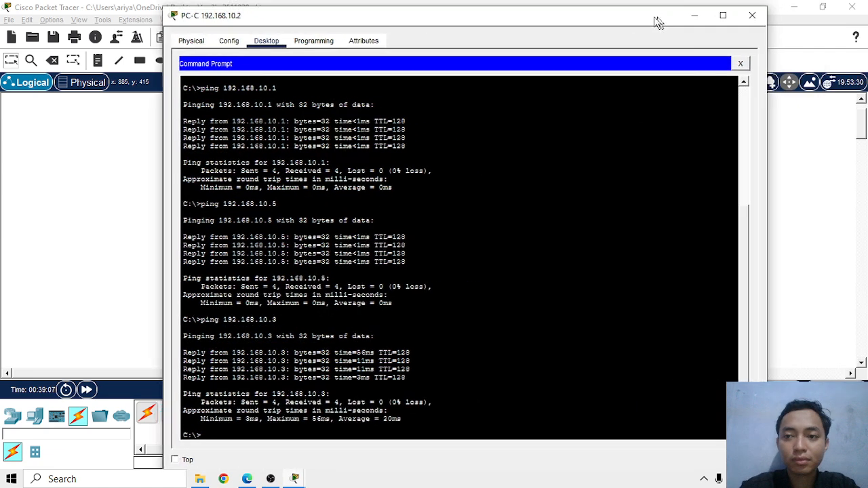
left_click(747, 15)
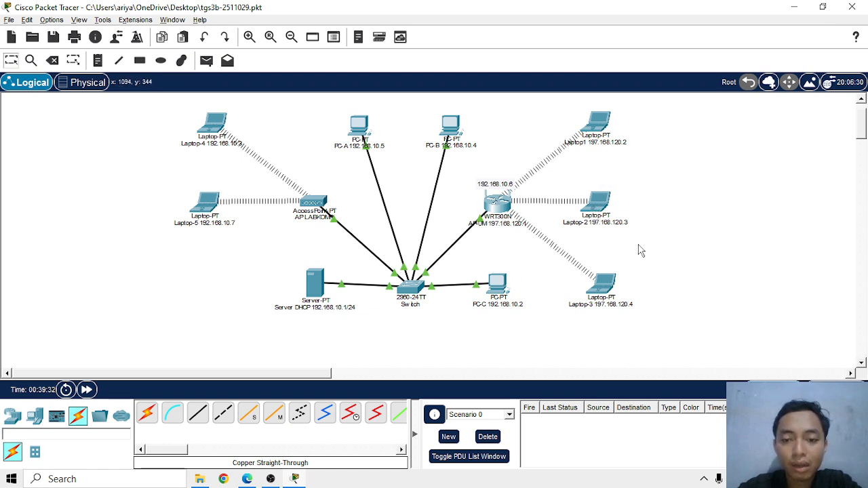
Run ipconfig in Laptop1's Command Prompt to check its wireless IPv4 address
left_click(599, 122)
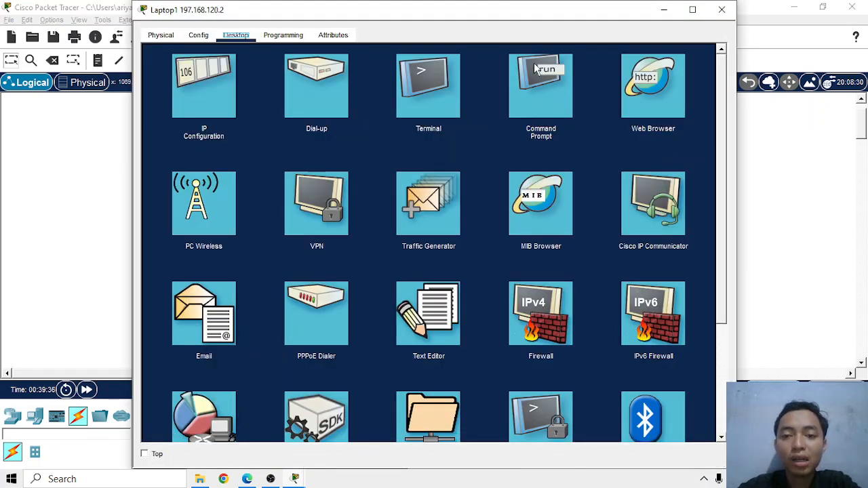
left_click(535, 68)
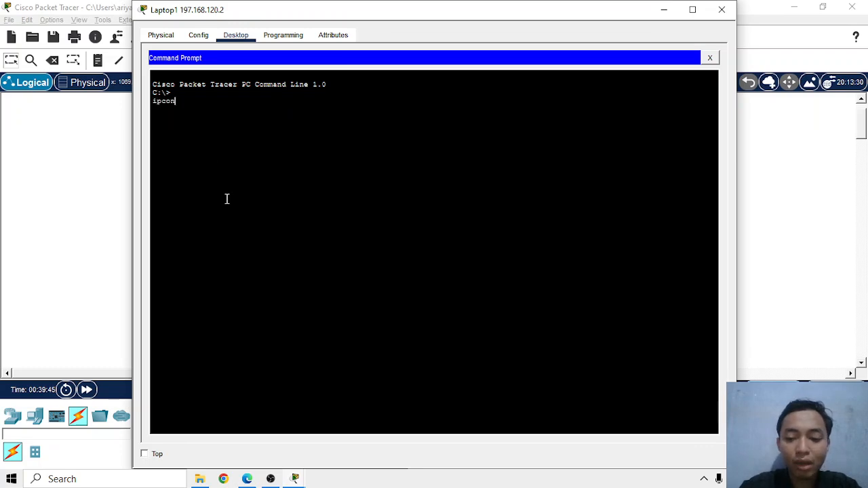
key("Return")
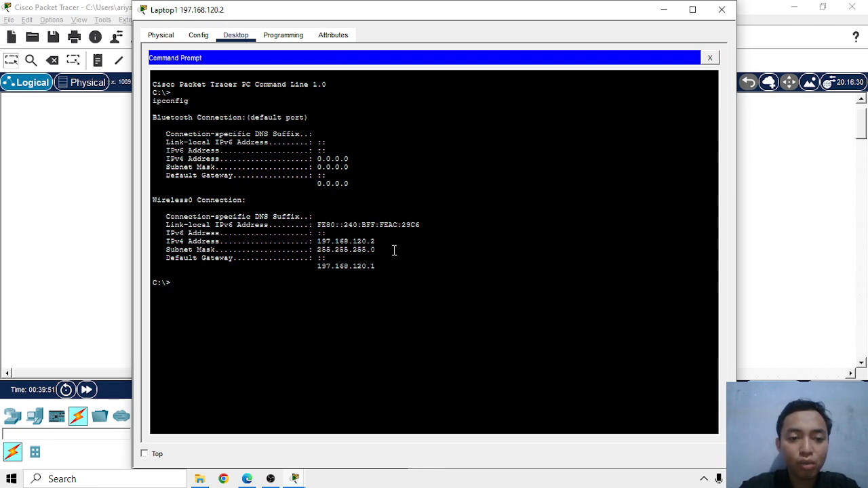
Ping Laptop-2 at 197.168.120.3 from Laptop1's Command Prompt and close the laptop's window
left_click_drag(468, 16, 296, 32)
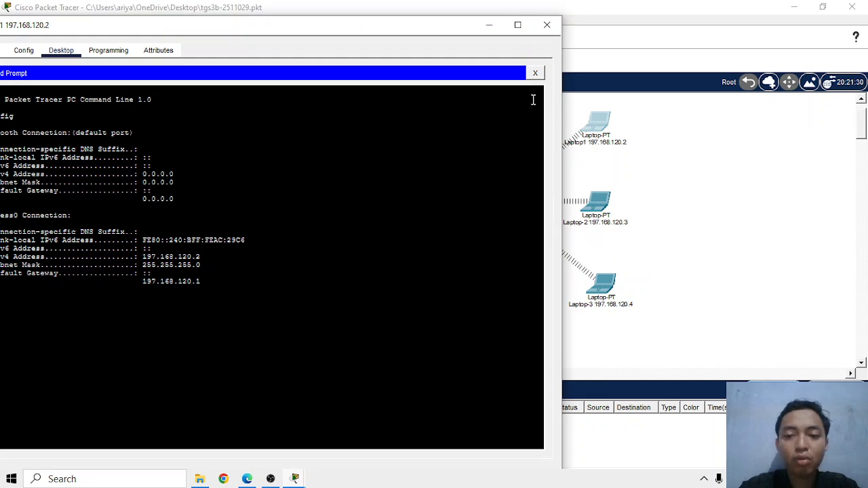
left_click_drag(396, 23, 522, 0)
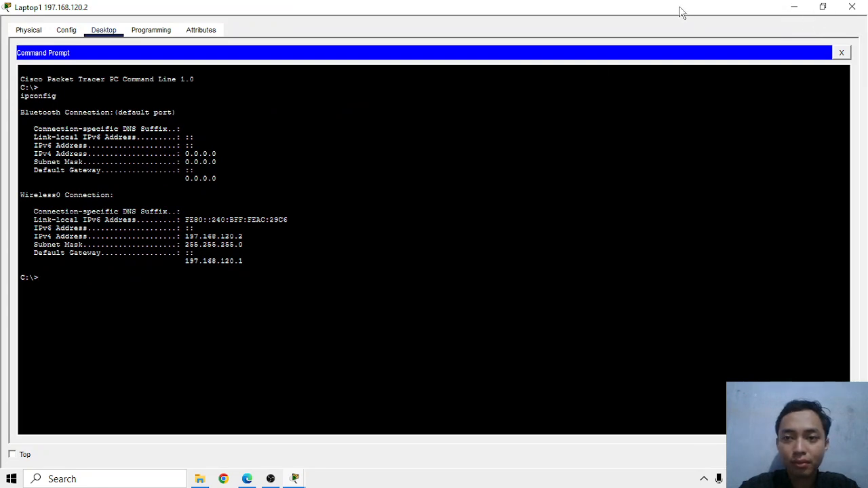
left_click_drag(680, 11, 566, 35)
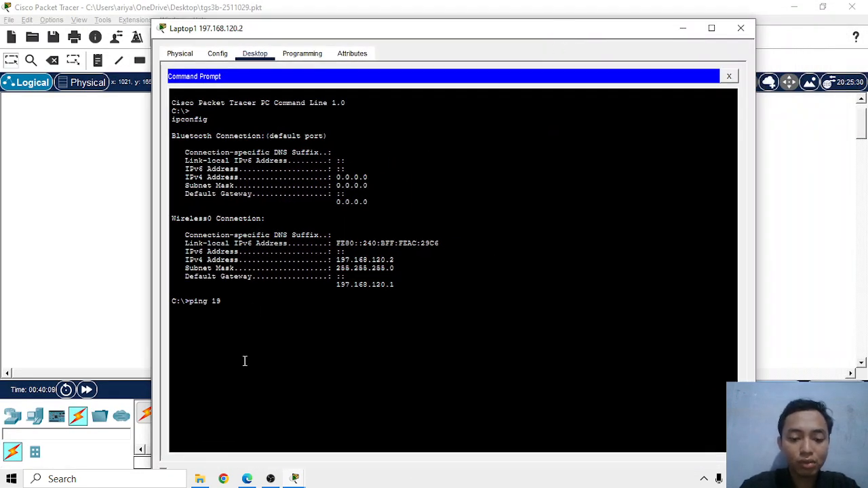
type("7.168.120.3")
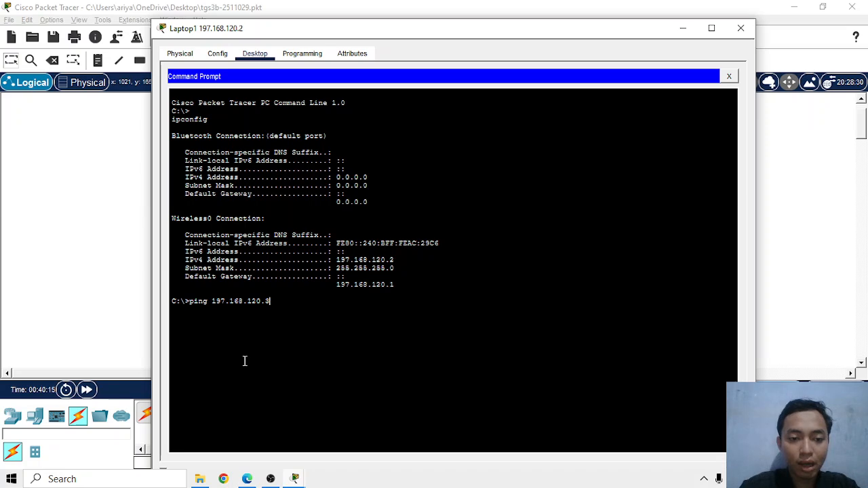
key("Return")
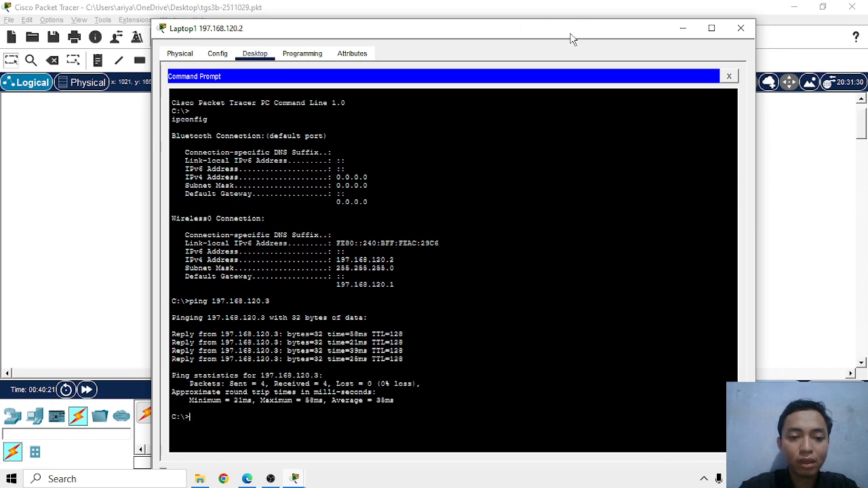
left_click_drag(567, 35, 434, 26)
left_click(616, 20)
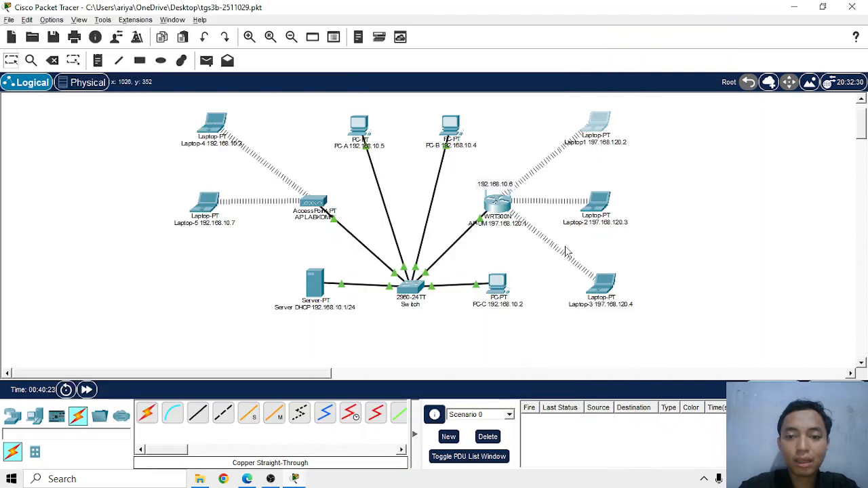
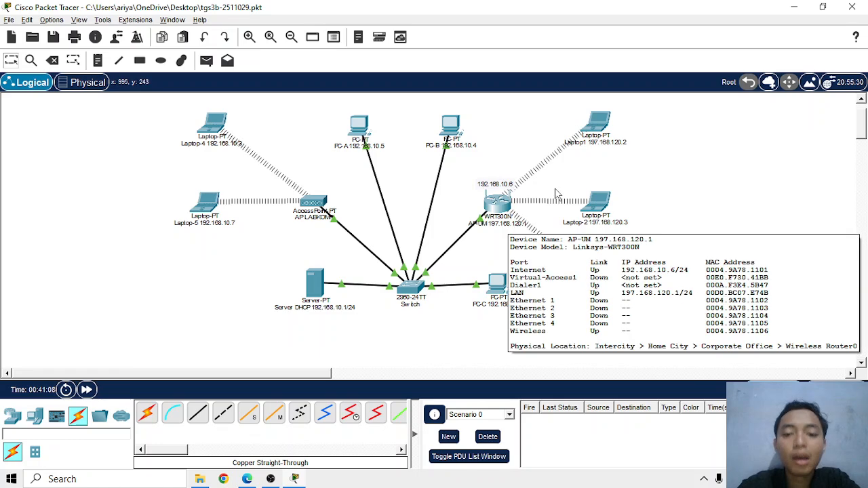
left_click(13, 416)
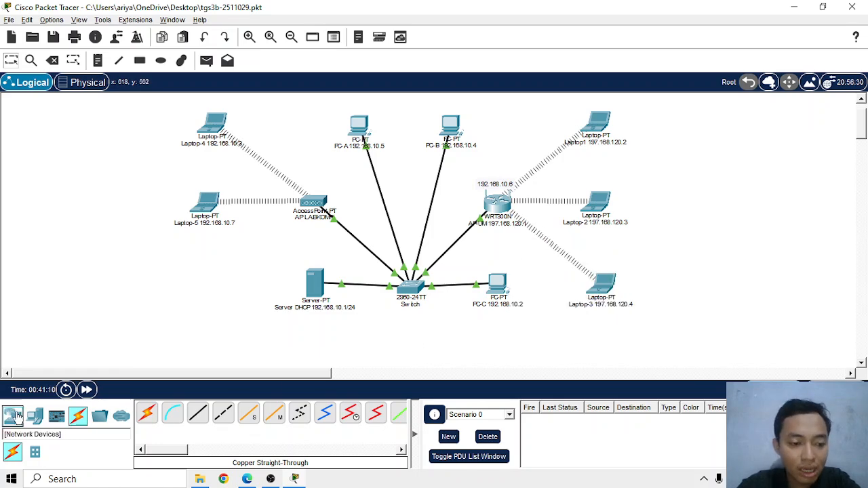
left_click_drag(165, 448, 145, 443)
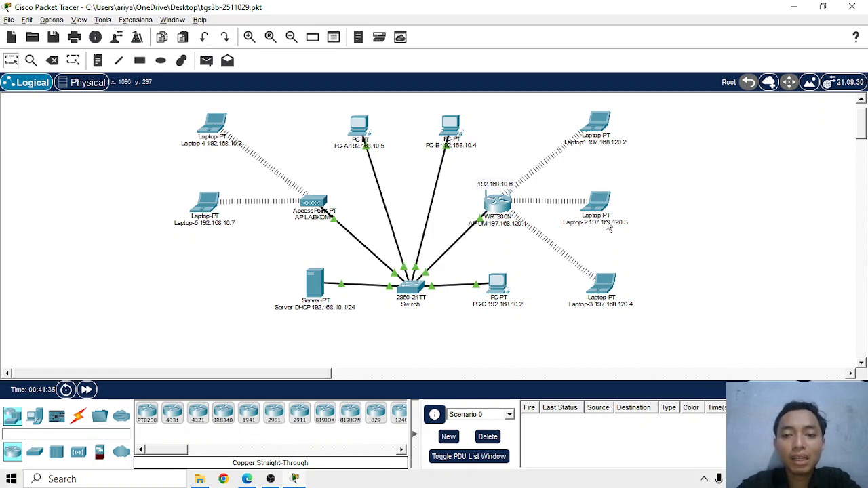
Ping the DHCP server at 192.168.10.1 from Laptop1's Command Prompt
mouse_move(610, 123)
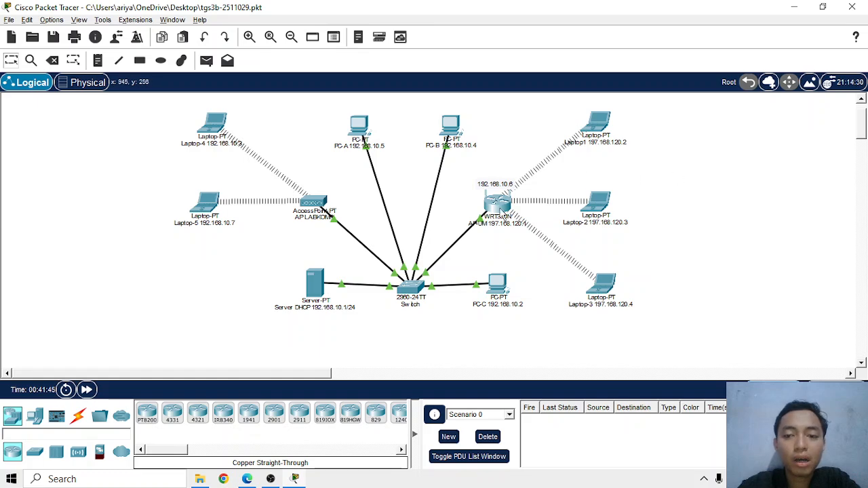
left_click(599, 122)
left_click(536, 80)
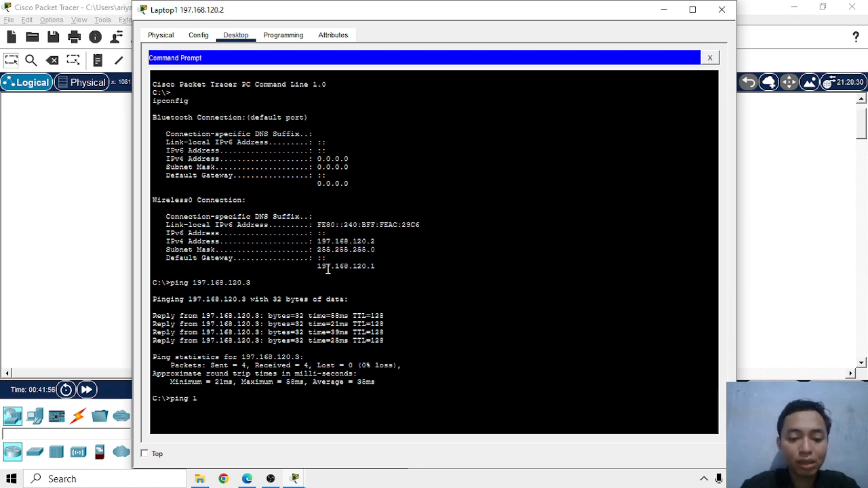
type("ping 192.")
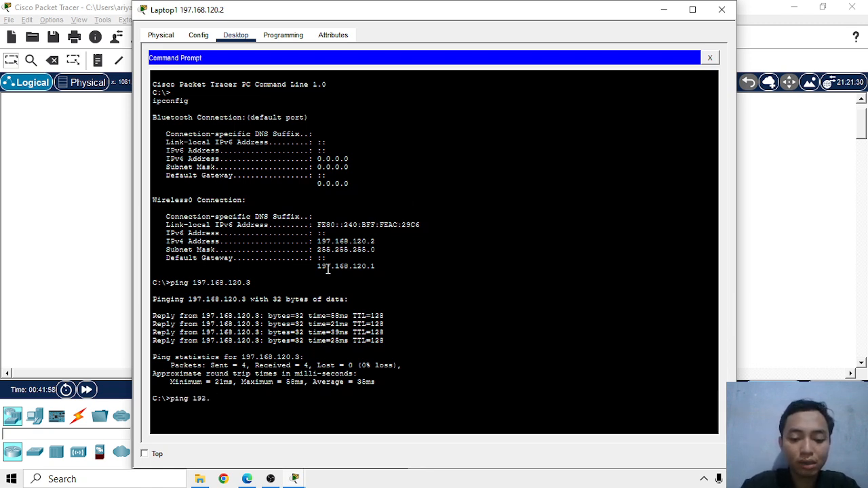
type("168.")
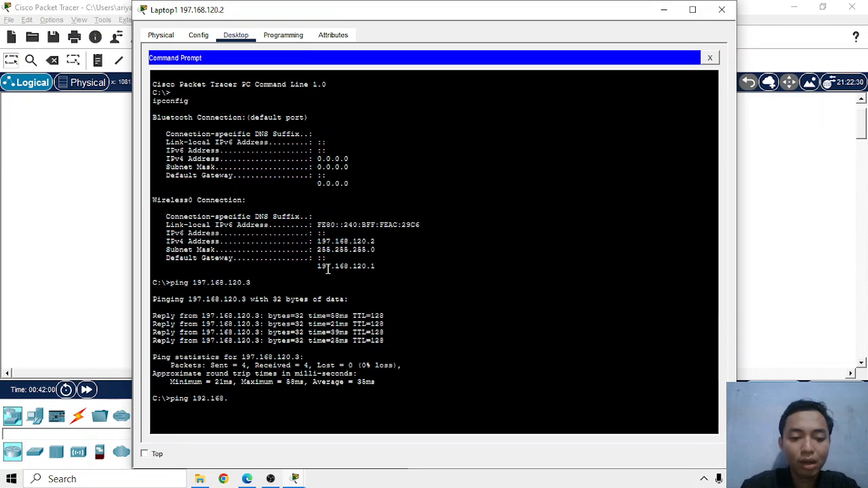
type("10.1")
key("Return")
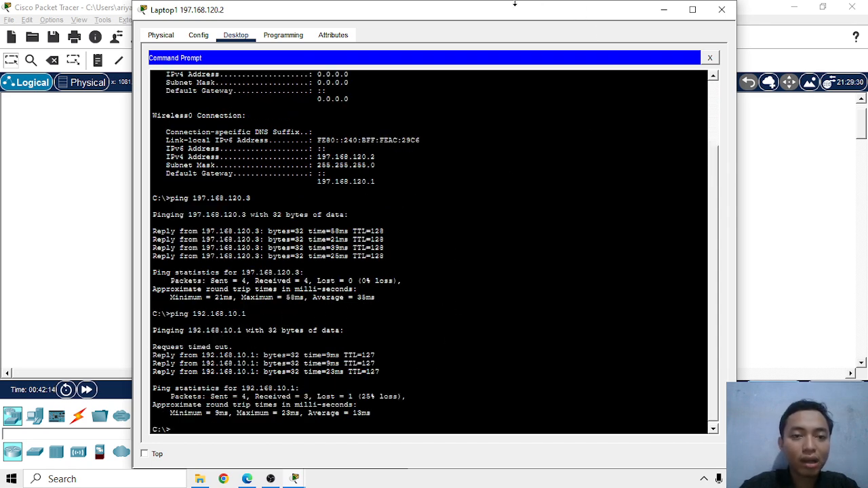
Repeat the ping to the server at 192.168.10.1 from Laptop1 and close the laptop's window
left_click_drag(497, 17, 519, 23)
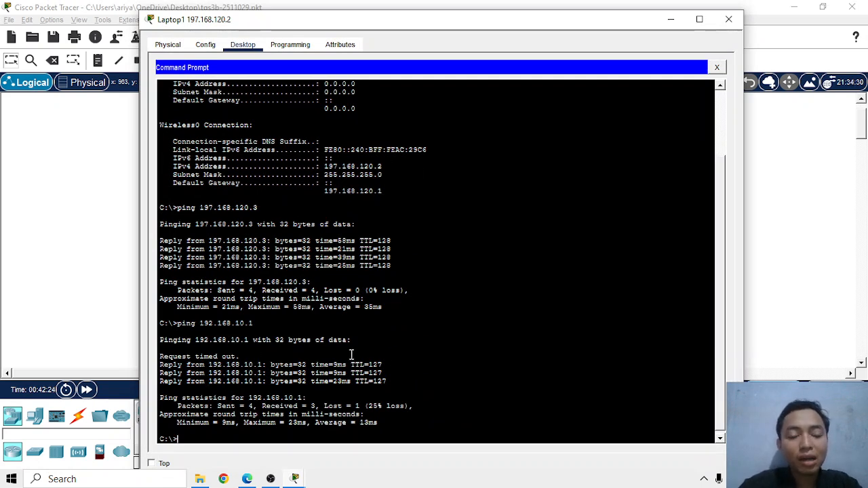
left_click_drag(443, 21, 645, 273)
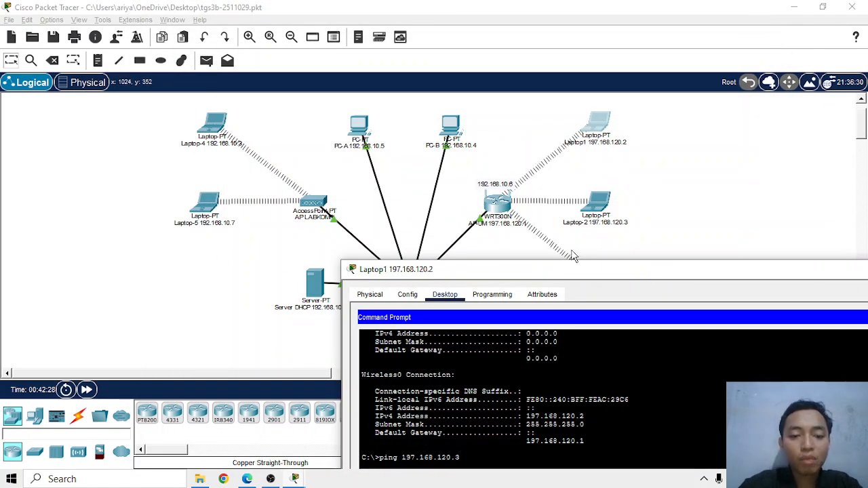
left_click_drag(570, 271, 407, 37)
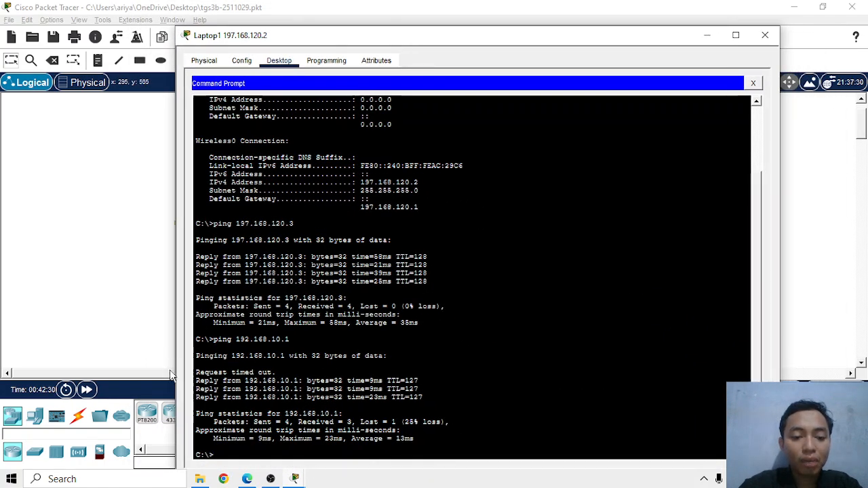
key("Up")
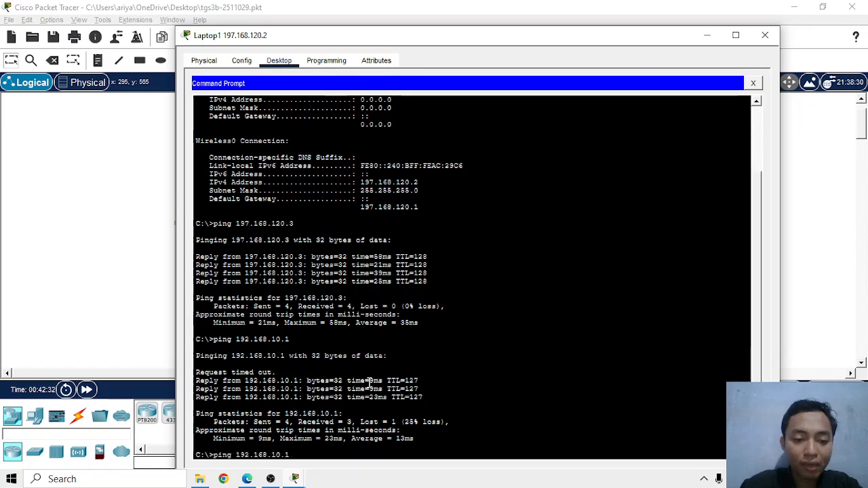
key("Return")
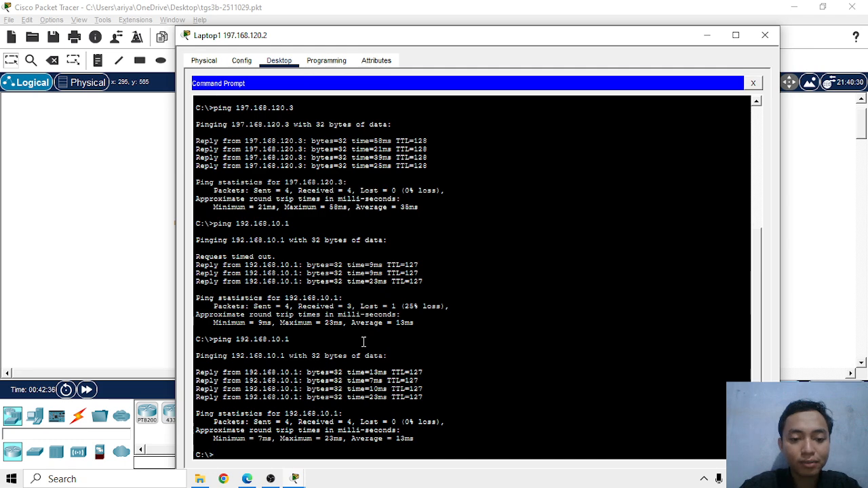
left_click_drag(515, 42, 487, 34)
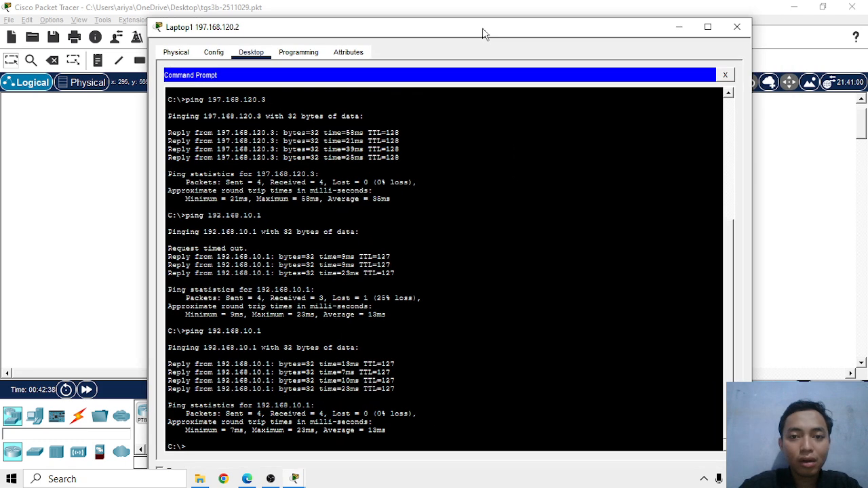
left_click(735, 27)
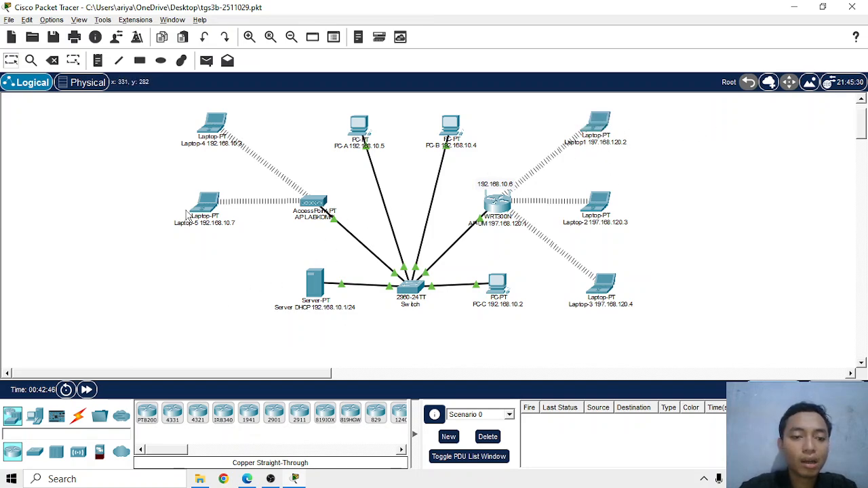
Reopen Laptop1's Command Prompt and ping Laptop-5 at 192.168.10.7
left_click(600, 125)
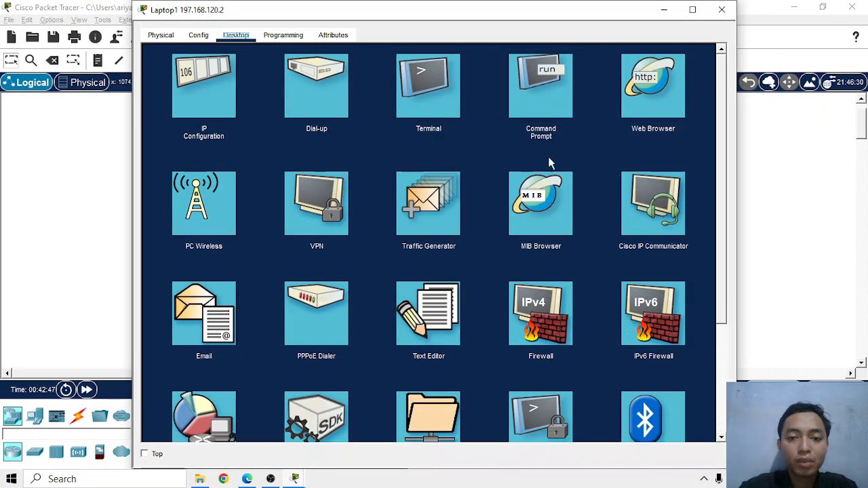
left_click(561, 89)
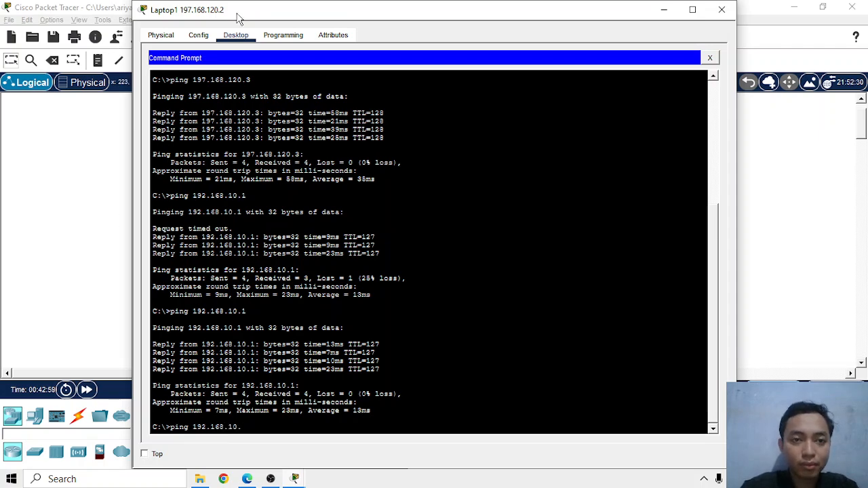
left_click_drag(248, 10, 325, 1)
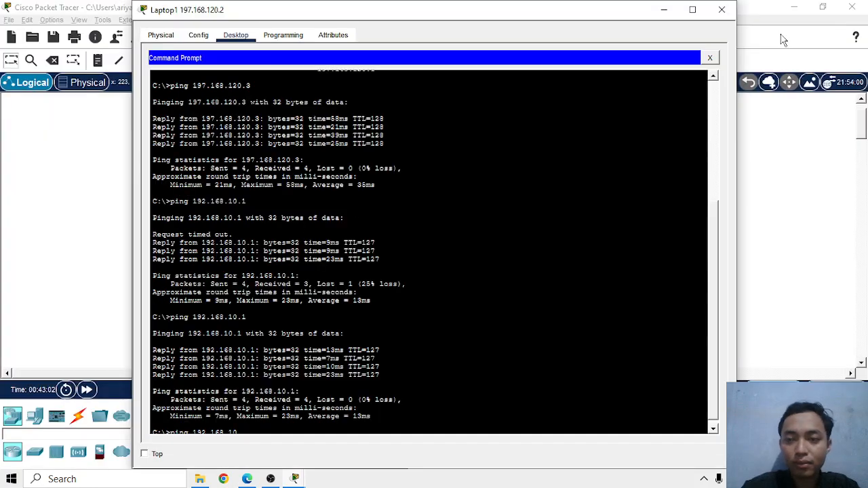
left_click(823, 7)
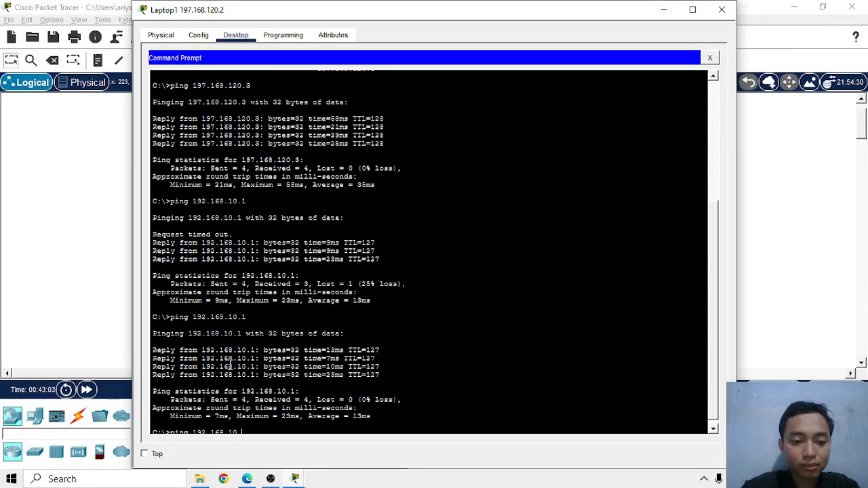
scroll(243, 331, "down", 1)
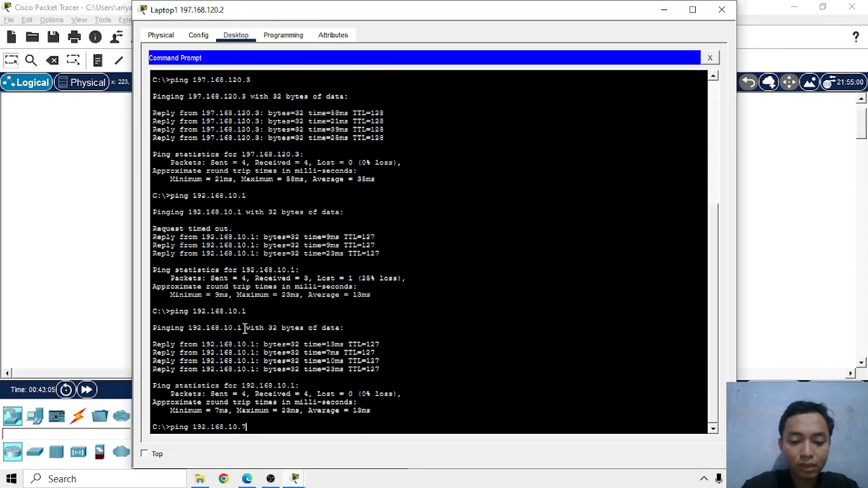
key("Return")
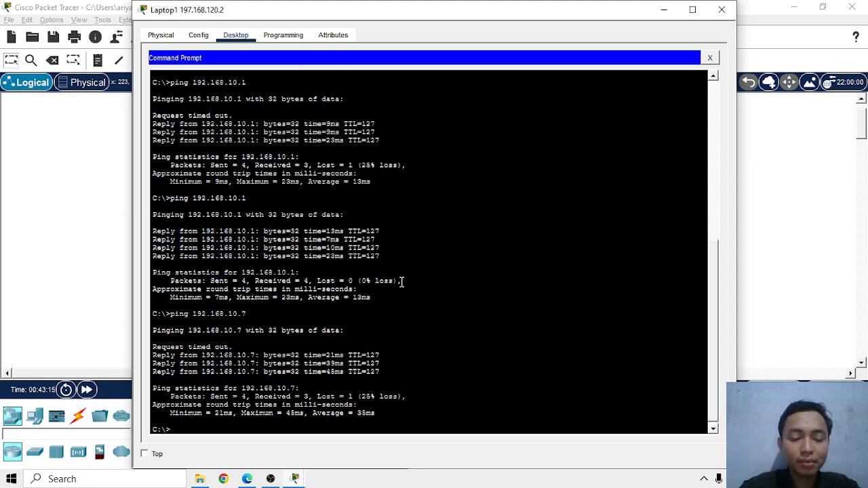
Repeat the ping to Laptop-5 at 192.168.10.7 and close Laptop1's window
key("Up")
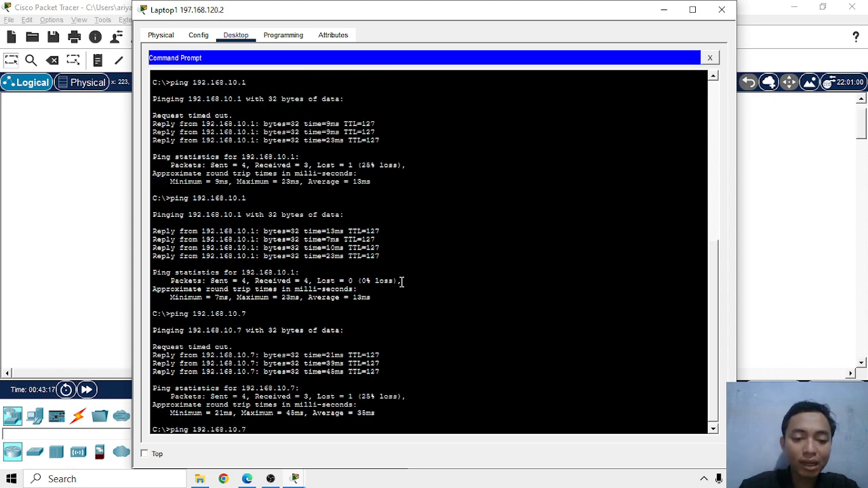
key("Return")
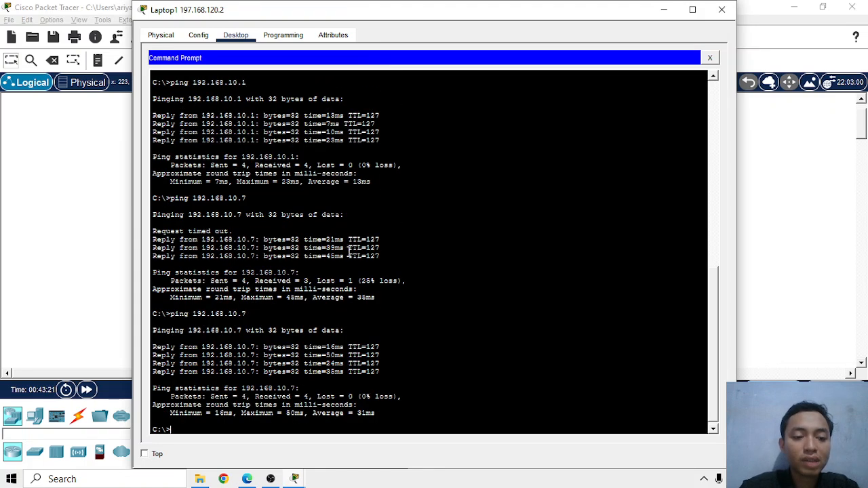
left_click(722, 9)
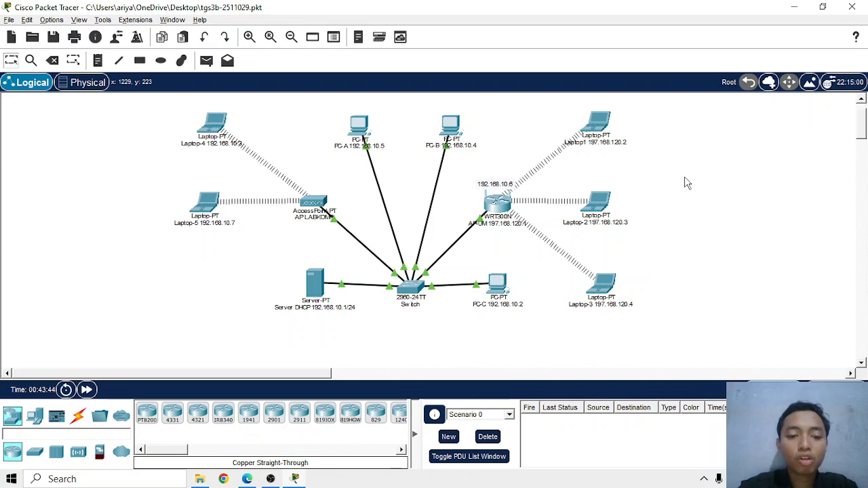
Check the DNS service's resource records on the DHCP server and close the server's window
left_click(308, 288)
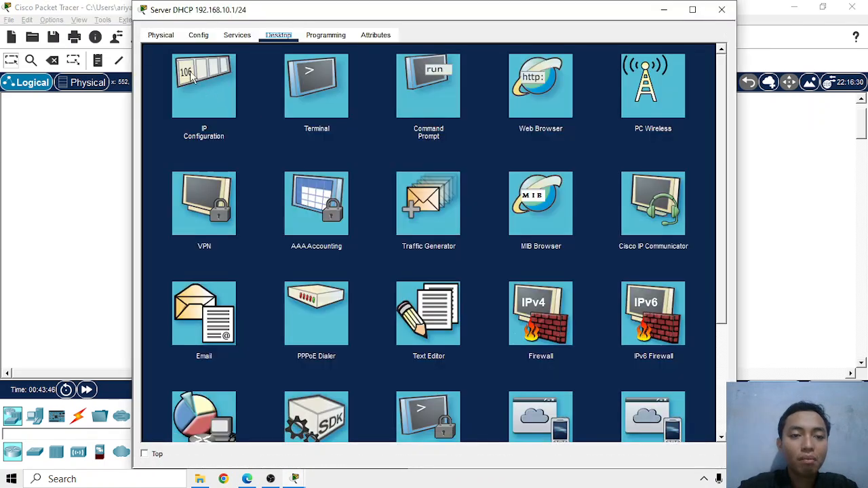
left_click(198, 36)
left_click(238, 37)
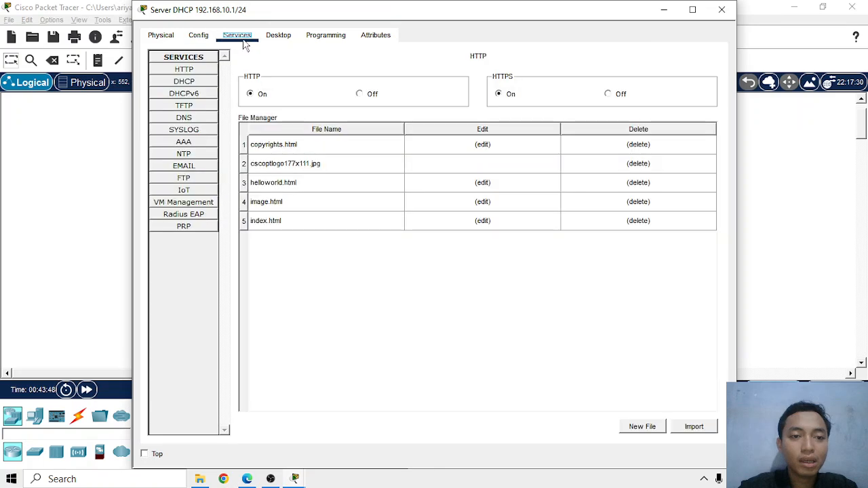
left_click(195, 118)
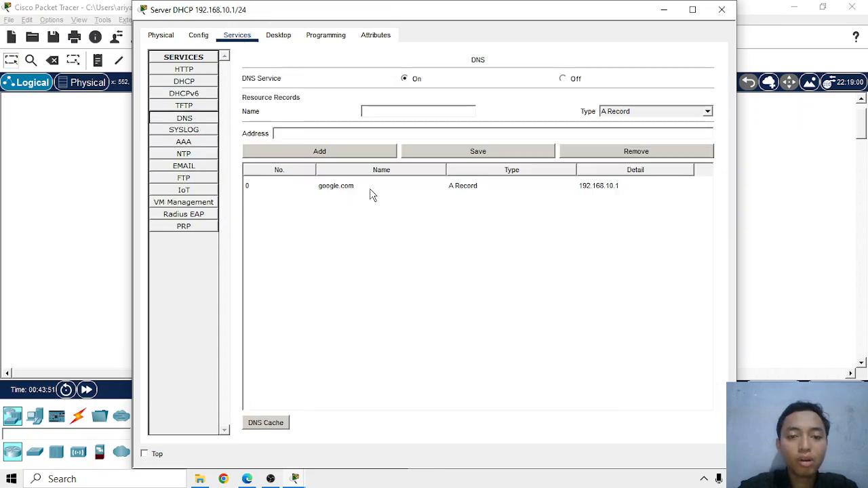
left_click(722, 11)
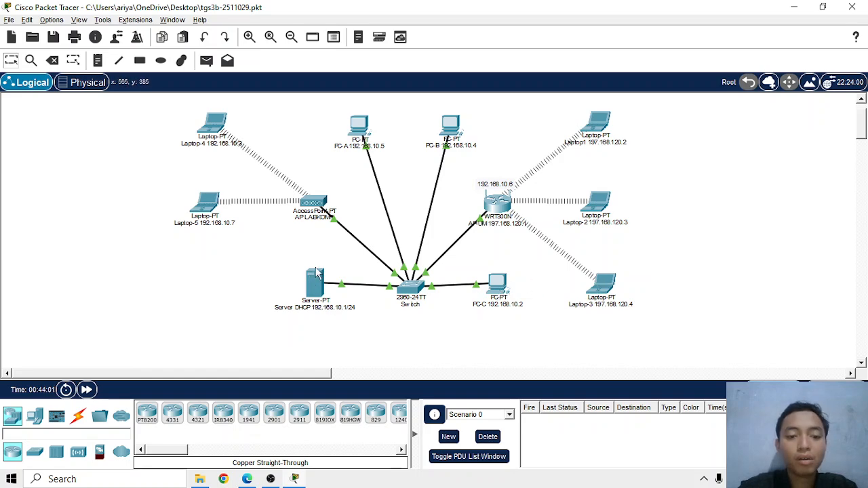
Ping google.com from PC-C's Command Prompt and close the PC's window
mouse_move(316, 275)
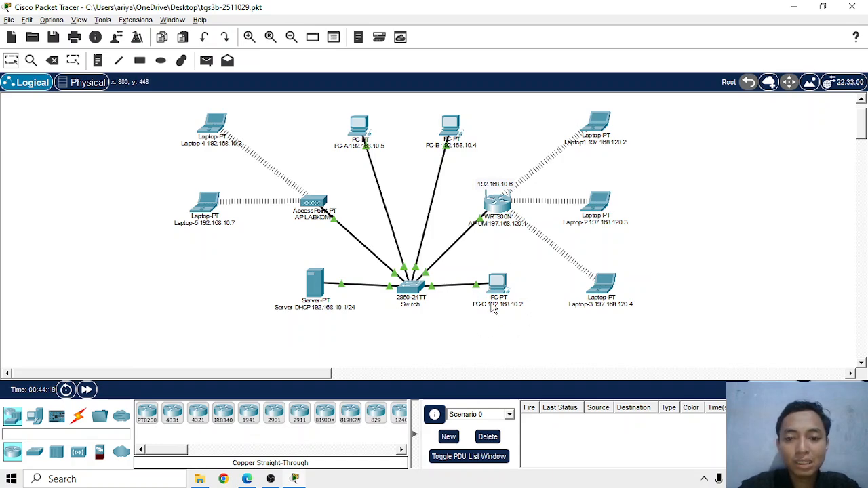
mouse_move(602, 130)
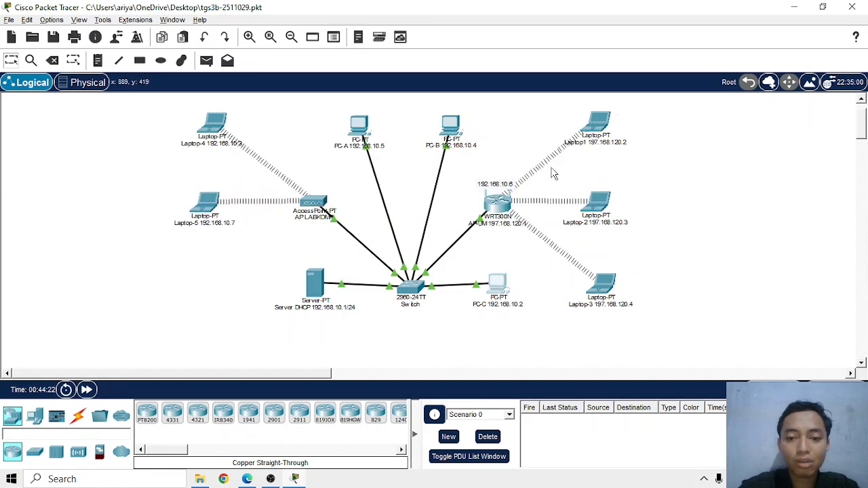
left_click(497, 283)
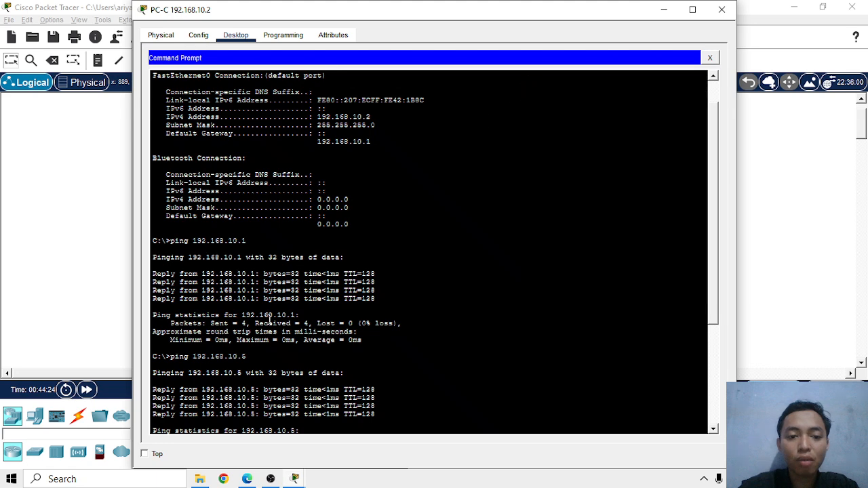
scroll(270, 318, "down", 7)
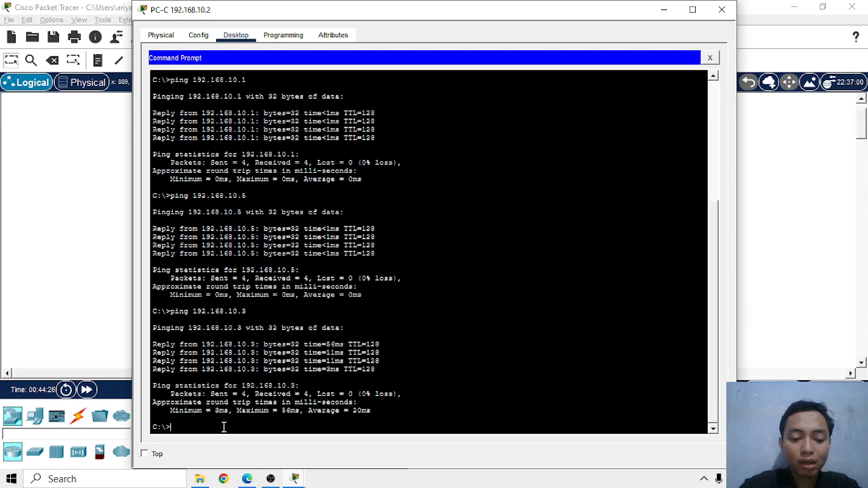
type("g google.com")
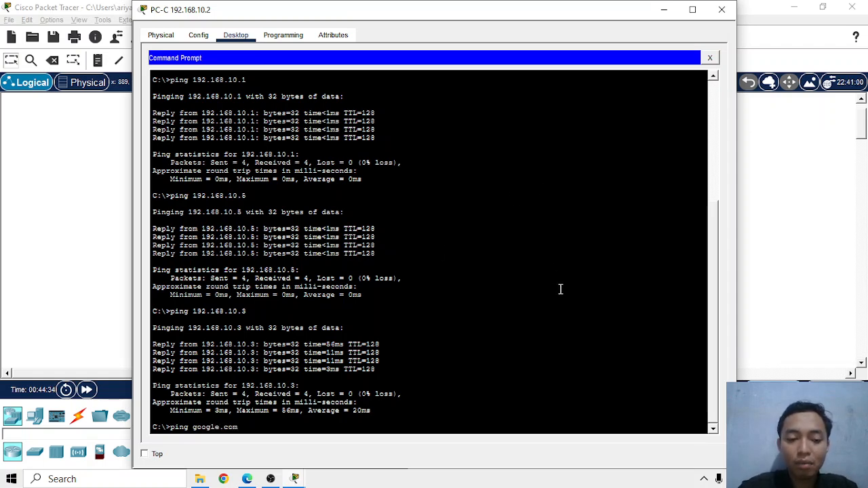
key("Return")
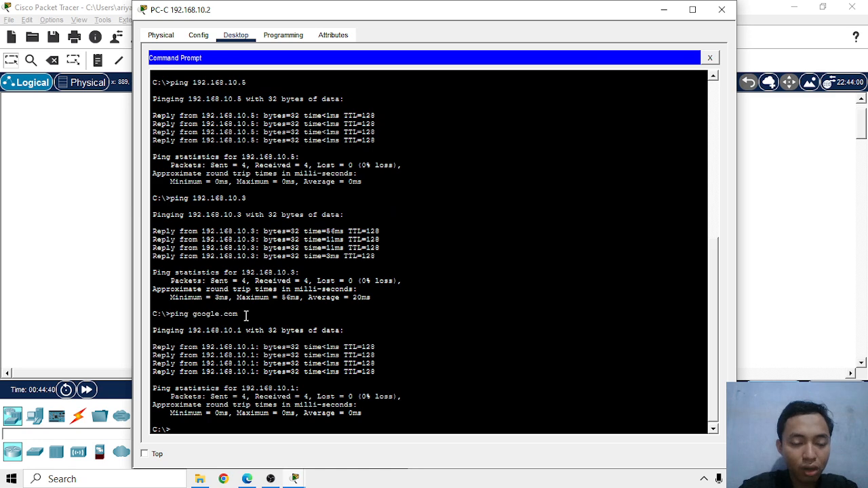
left_click(721, 10)
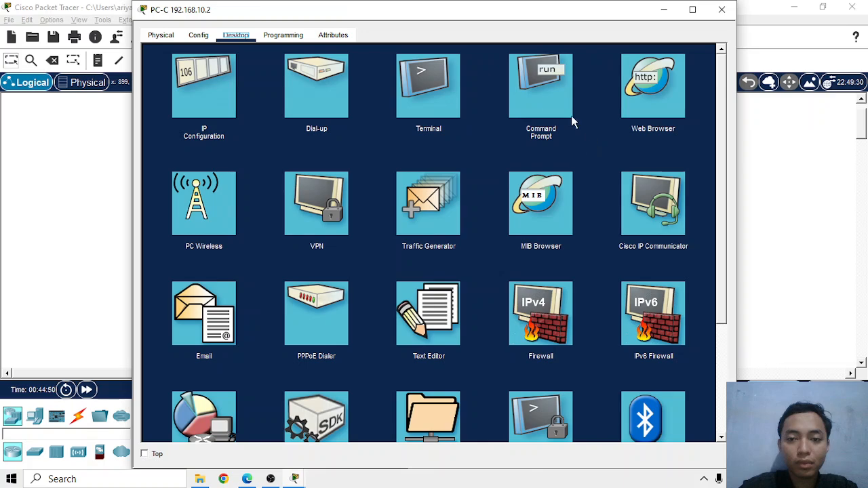
Repeat the ping to google.com from PC-C's Command Prompt and close the PC's window
left_click(568, 115)
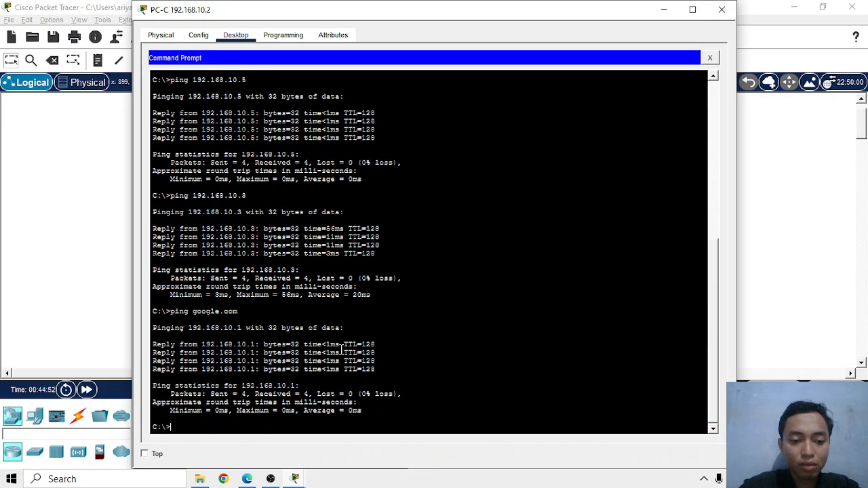
key("Up")
key("Return")
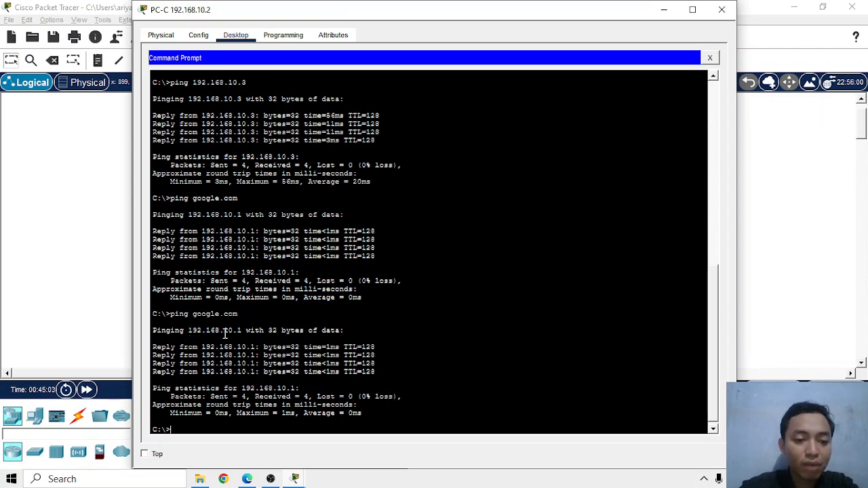
left_click(722, 9)
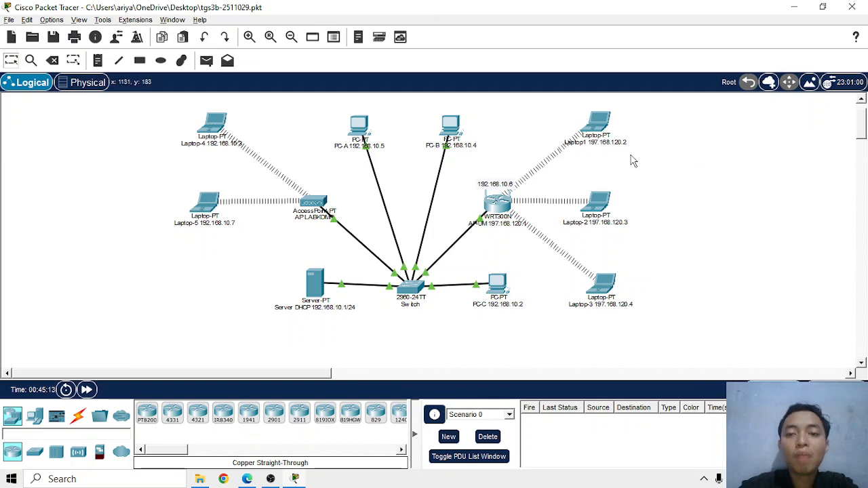
Ping google.com from Laptop1's Command Prompt and close the laptop's window
left_click(599, 126)
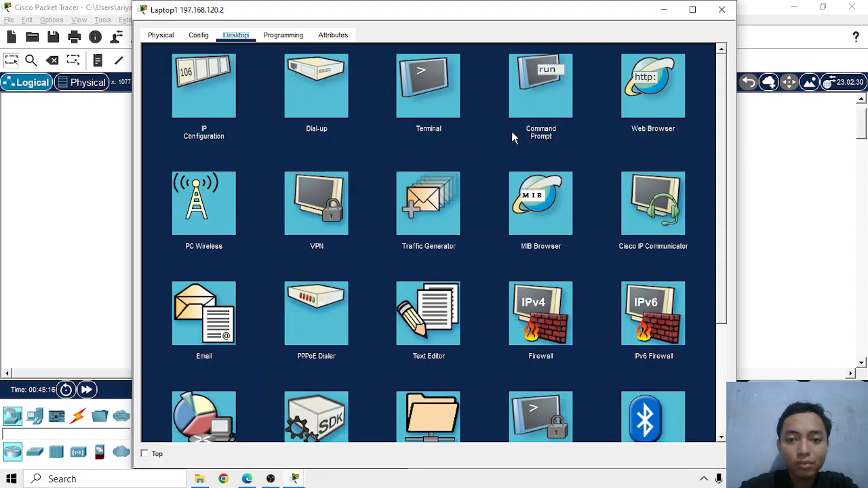
left_click(521, 99)
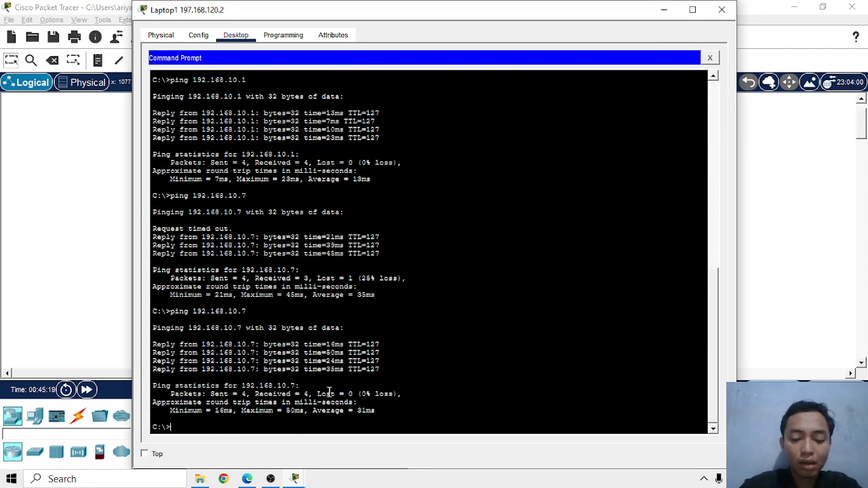
type("ping ")
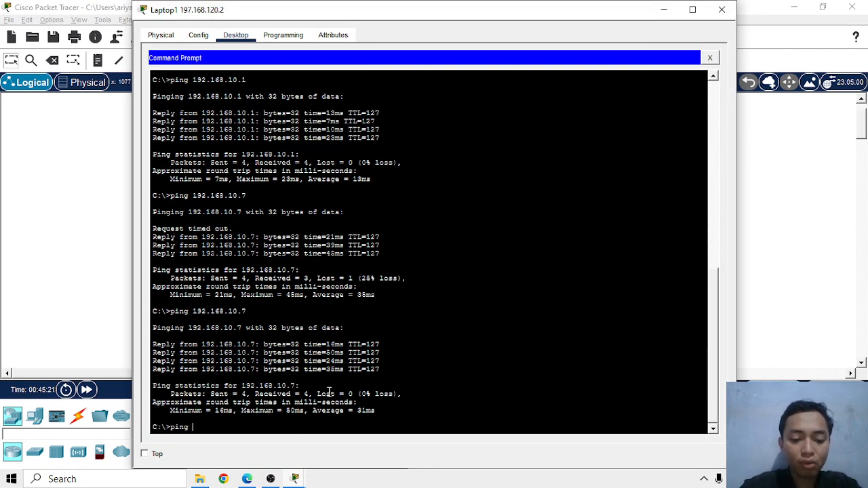
type("google.co")
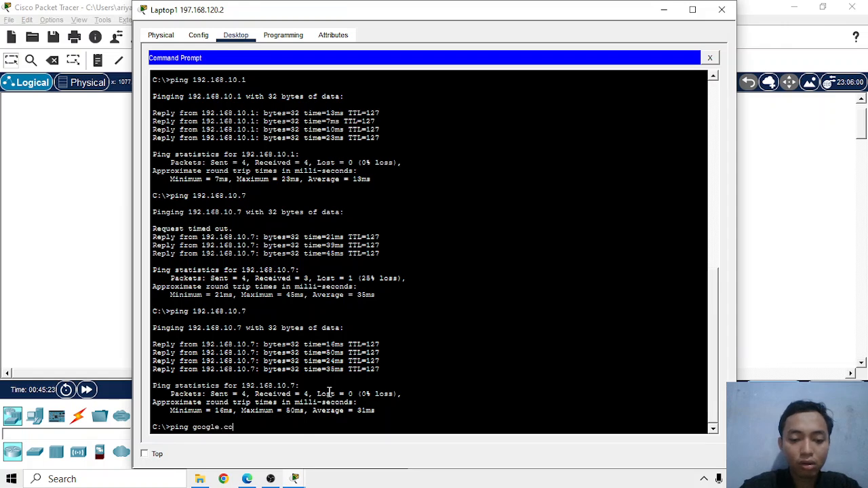
type("m")
key("Return")
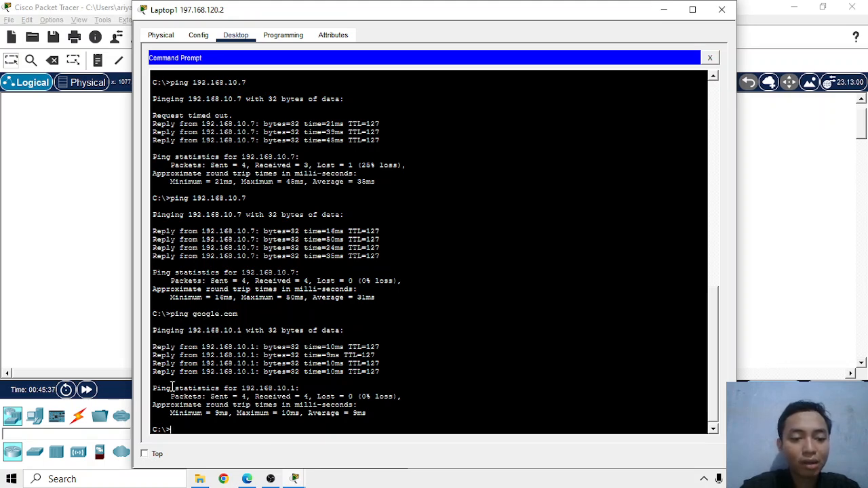
left_click(721, 9)
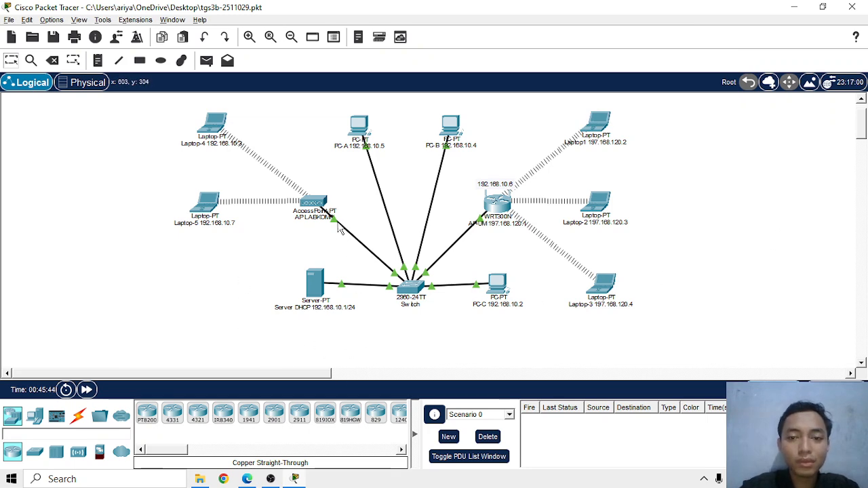
left_click(600, 125)
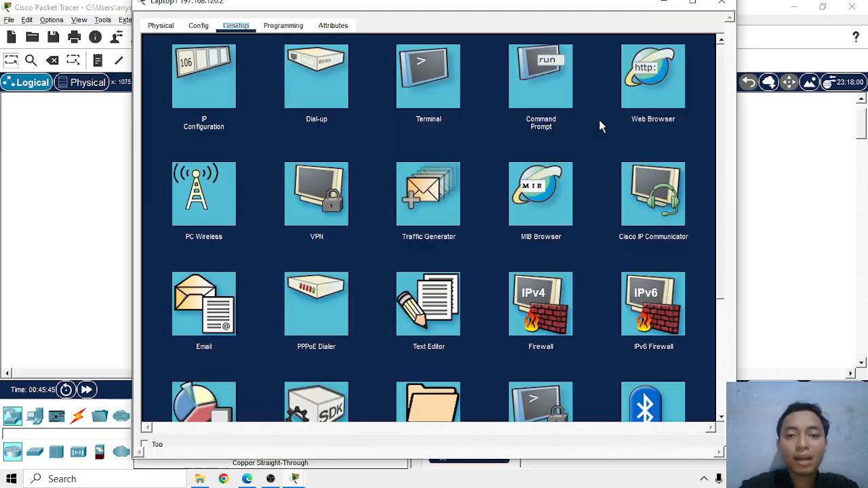
left_click(722, 9)
left_click(499, 285)
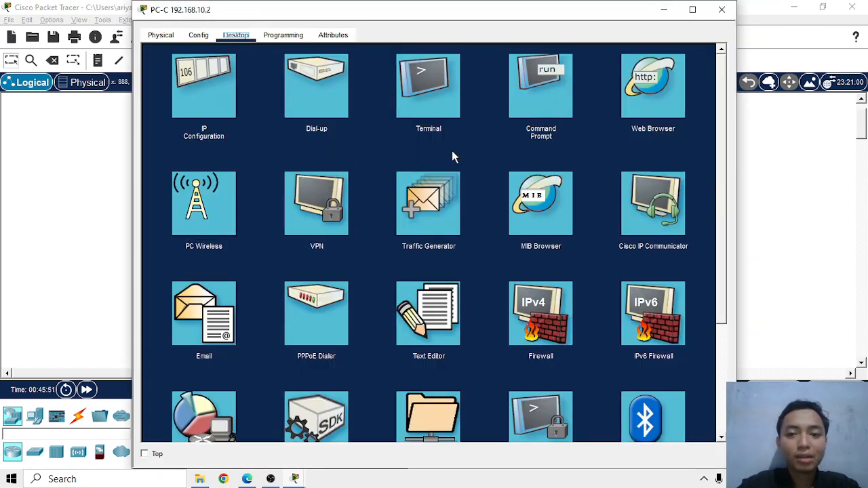
left_click(722, 10)
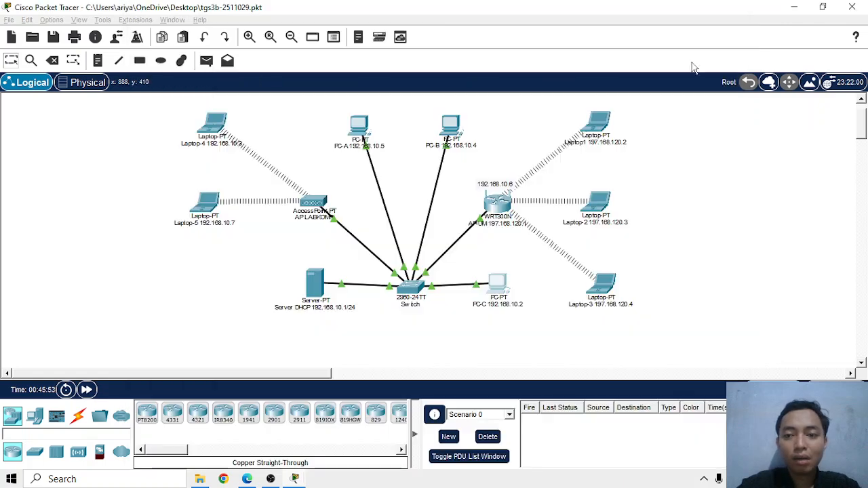
Load google.com in PC-C's Web Browser
left_click(502, 291)
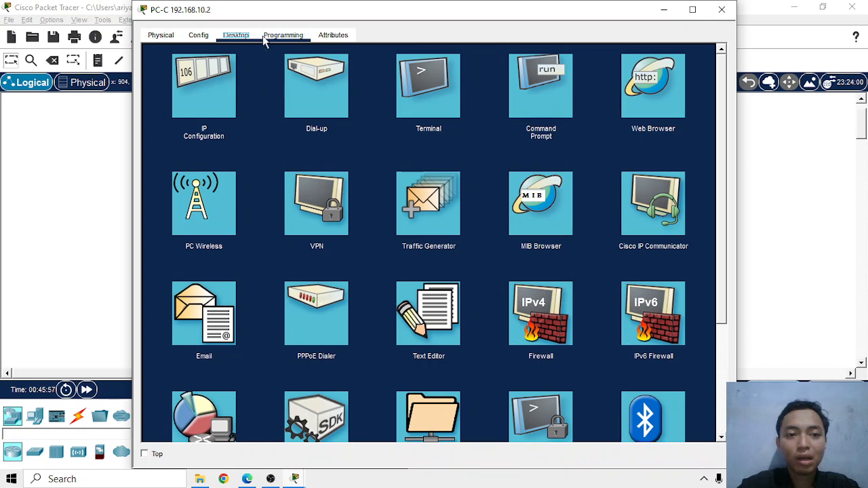
left_click(655, 84)
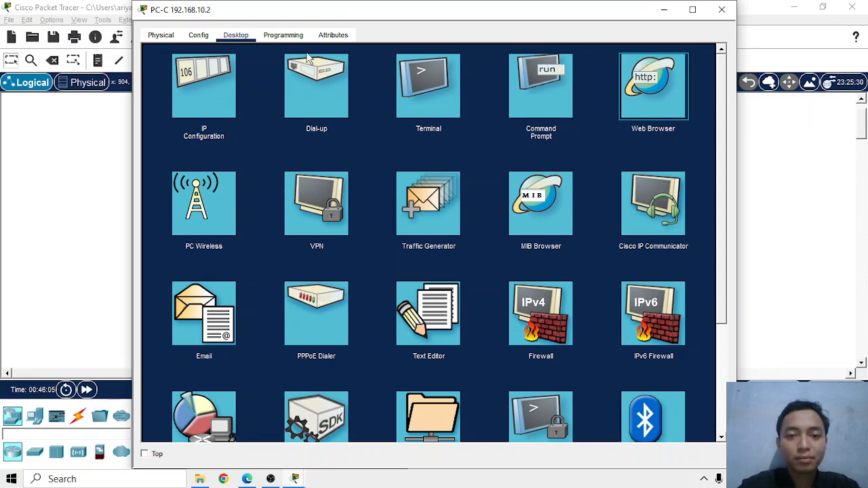
key("Return")
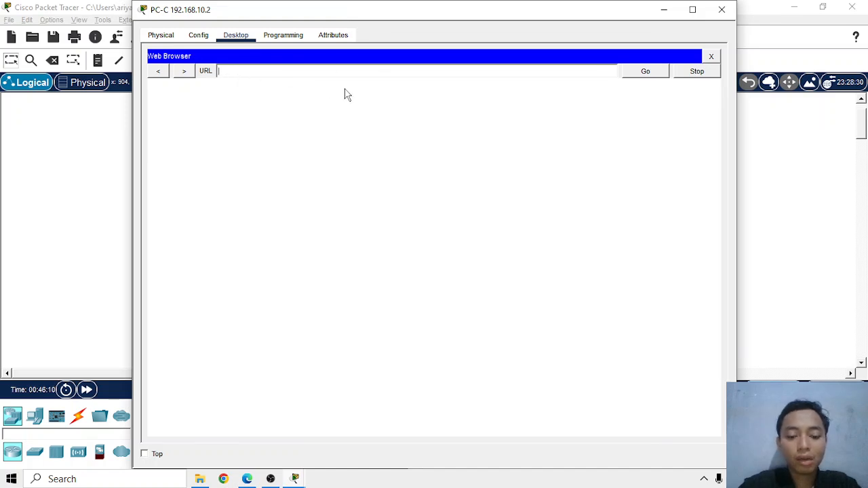
type("google.com")
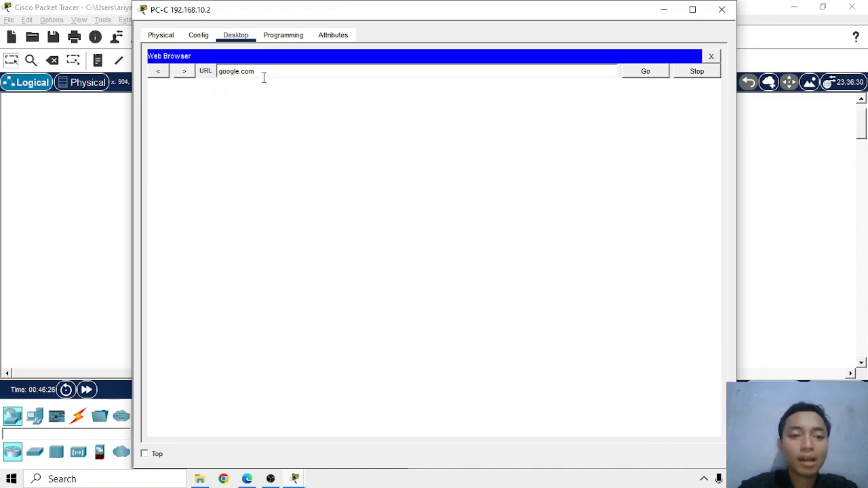
left_click(645, 74)
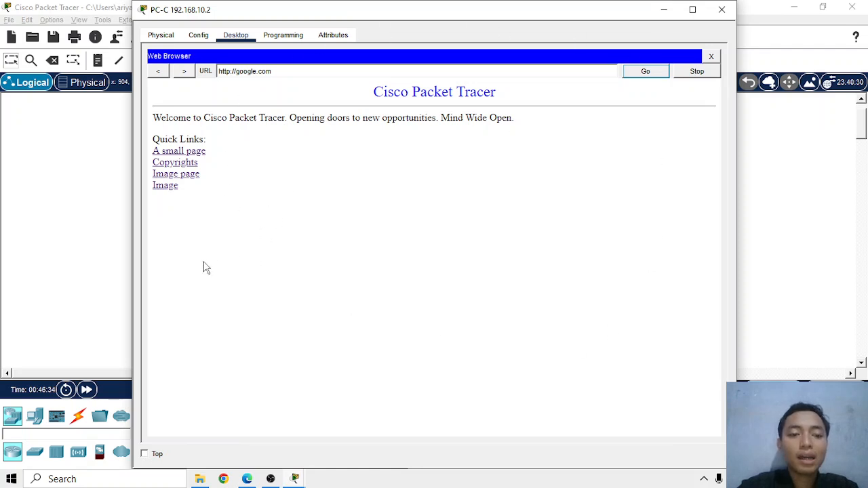
Check the A small page, Copyrights, Image page and Image links on PC-C, returning to the home page after each, and close its window
left_click(199, 154)
left_click(156, 72)
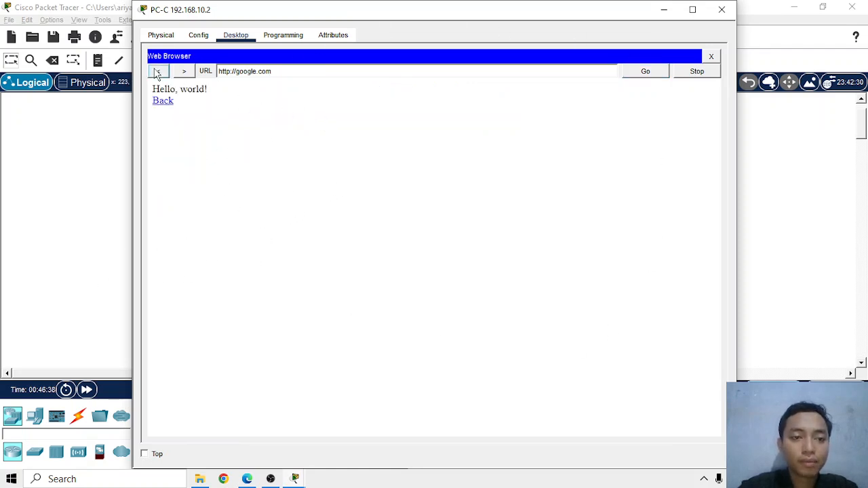
left_click(178, 164)
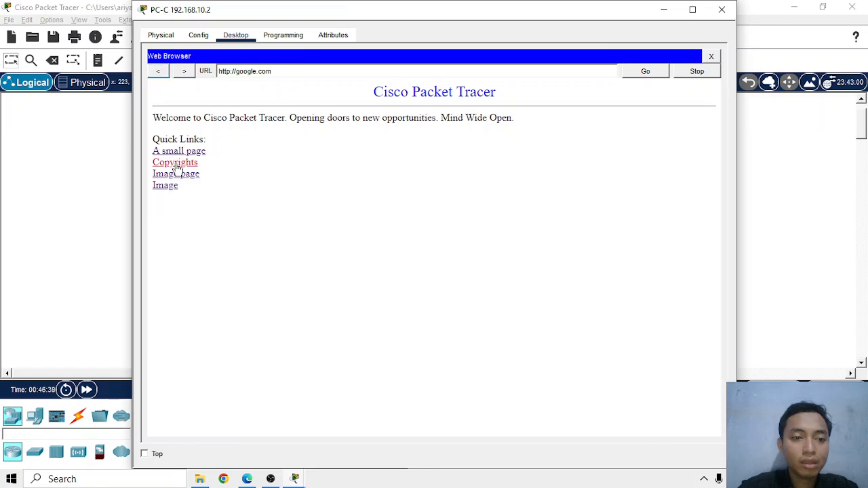
left_click(159, 72)
left_click(163, 184)
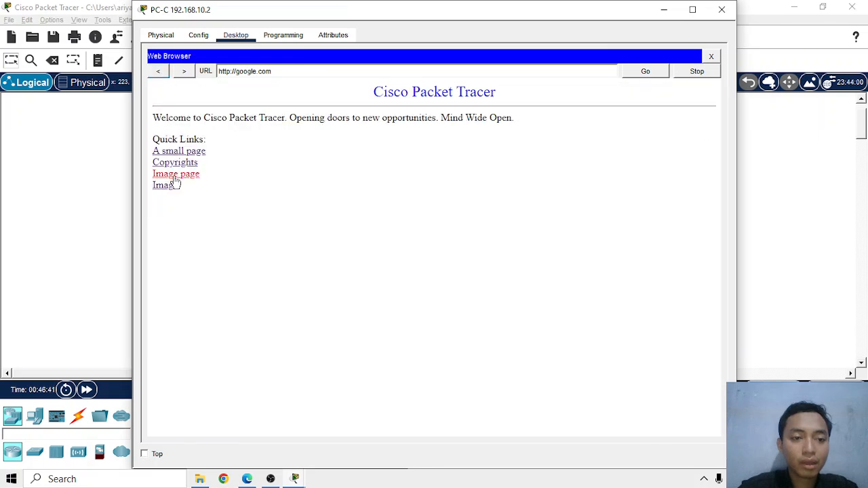
left_click(160, 72)
left_click(164, 187)
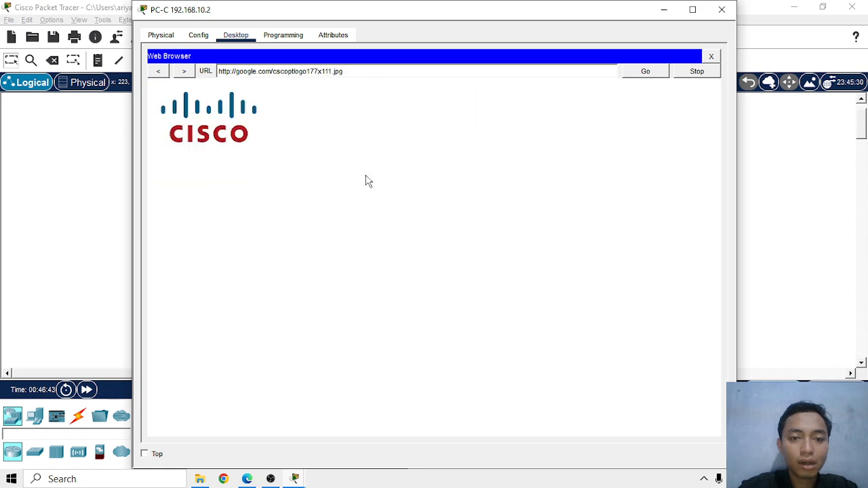
left_click(162, 72)
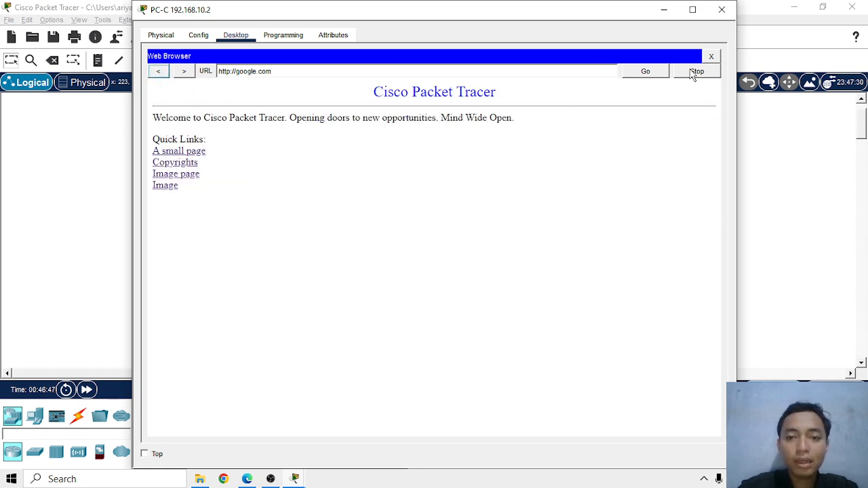
left_click(722, 9)
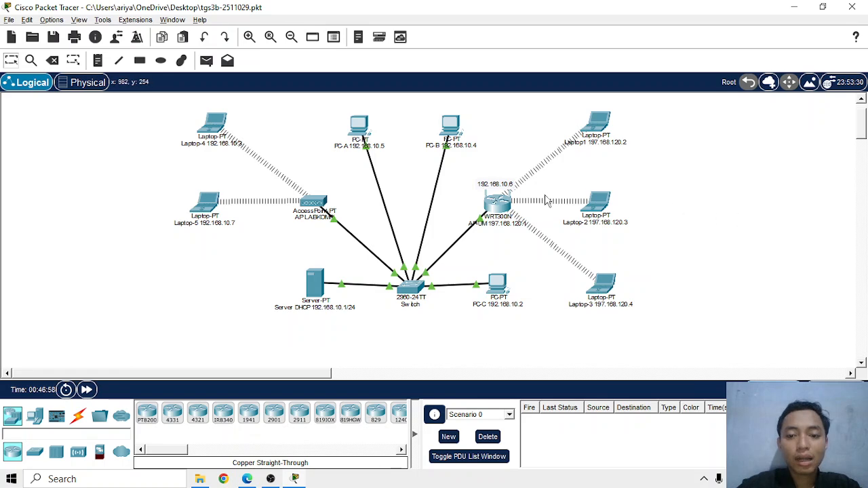
Load google.com in Laptop1's Web Browser
left_click(600, 126)
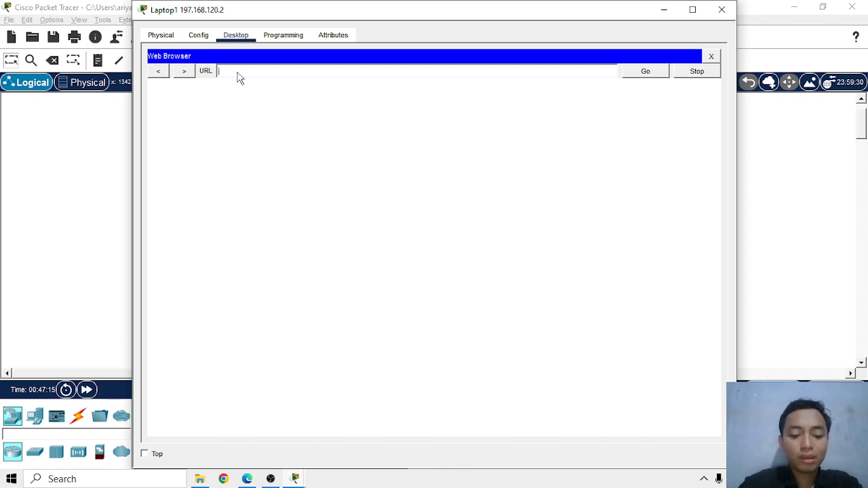
type("google.com")
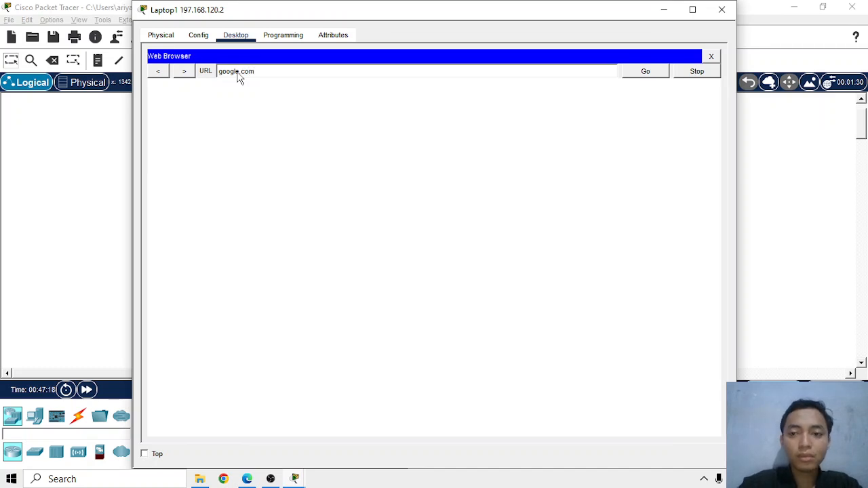
left_click(654, 75)
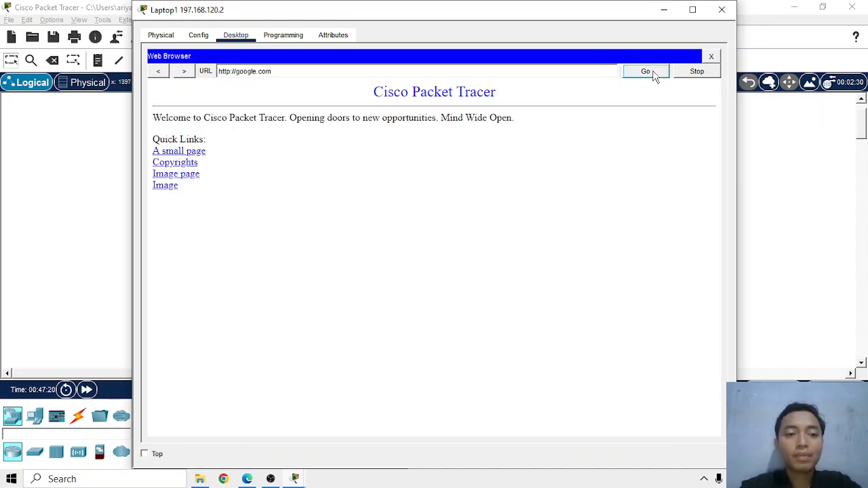
Check the A small page, Copyrights, Image page and Image links on Laptop1, returning to the home page after each, and close its window
left_click(199, 151)
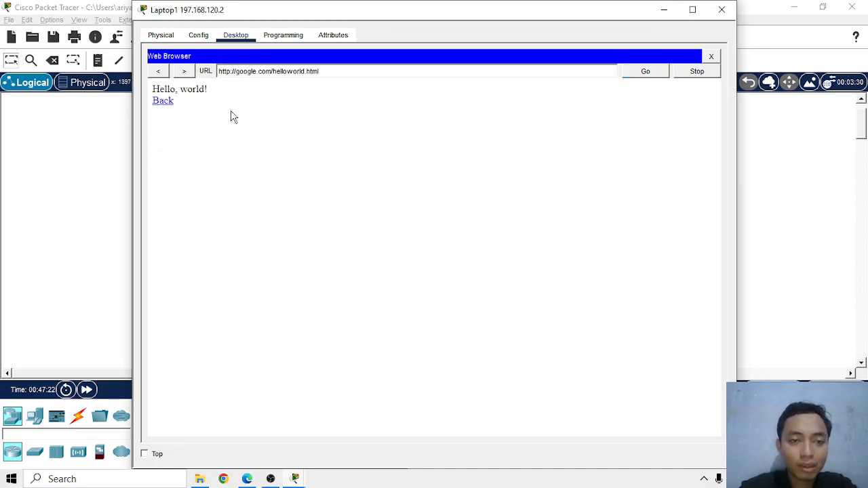
left_click(158, 72)
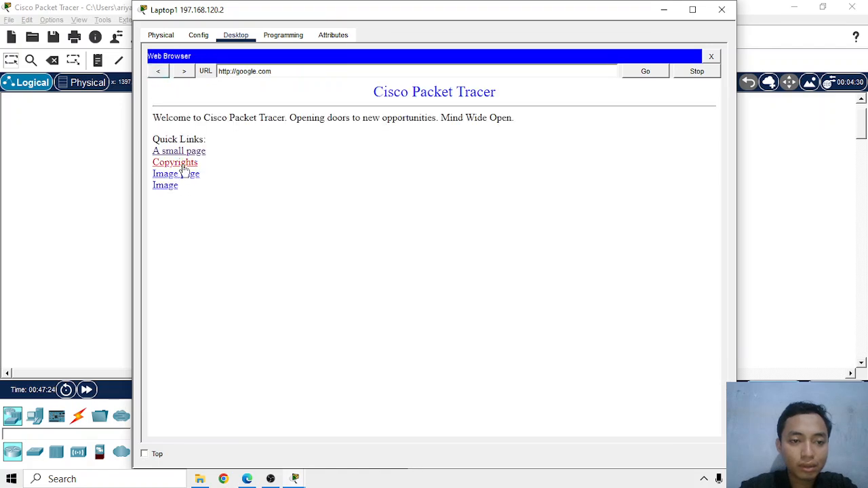
left_click(183, 169)
left_click(158, 74)
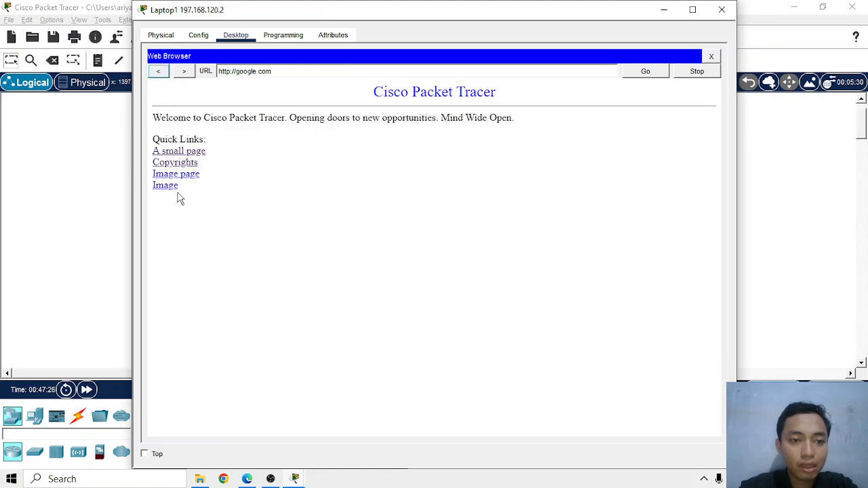
left_click(183, 175)
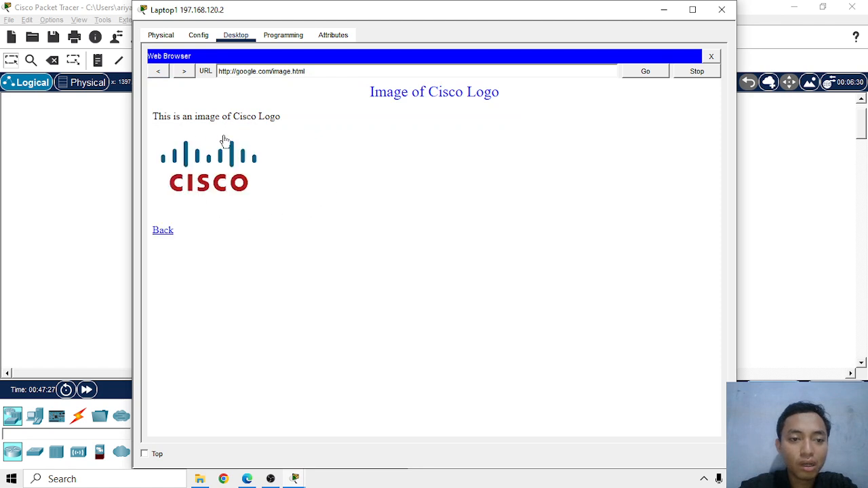
left_click(158, 74)
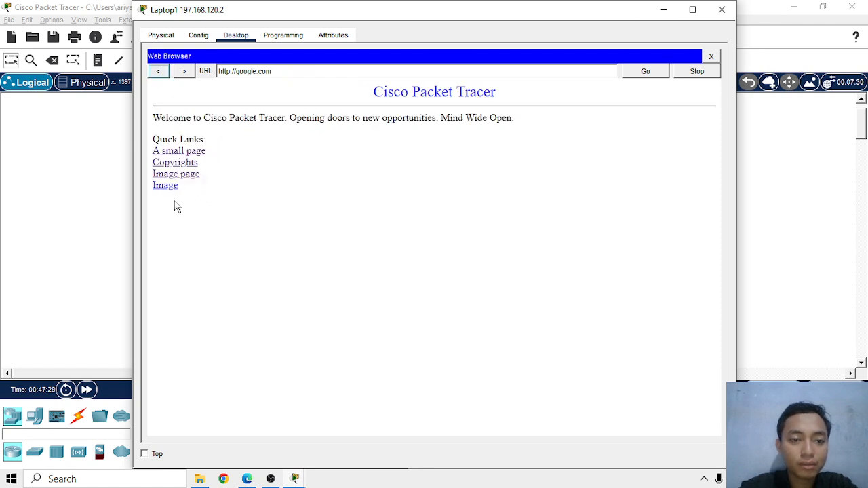
left_click(165, 186)
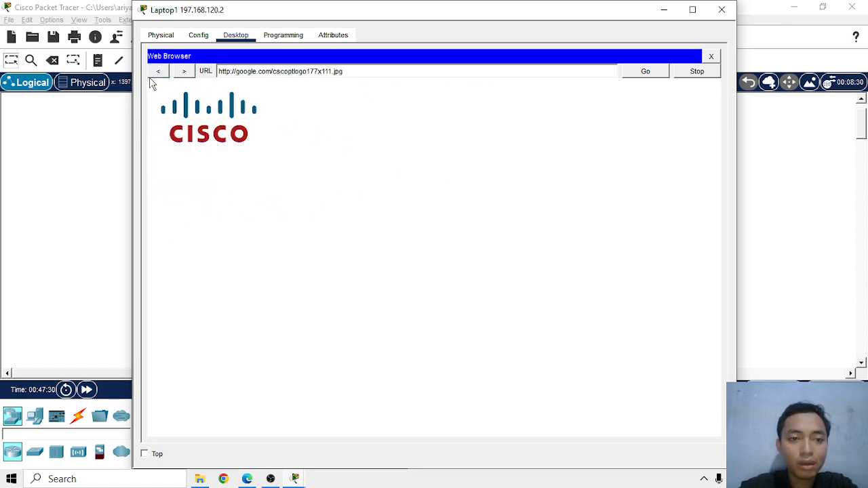
left_click(158, 71)
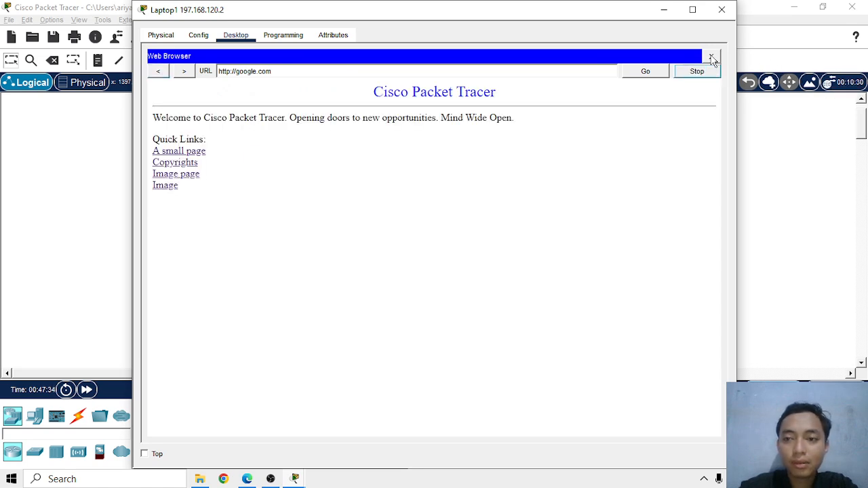
left_click(722, 10)
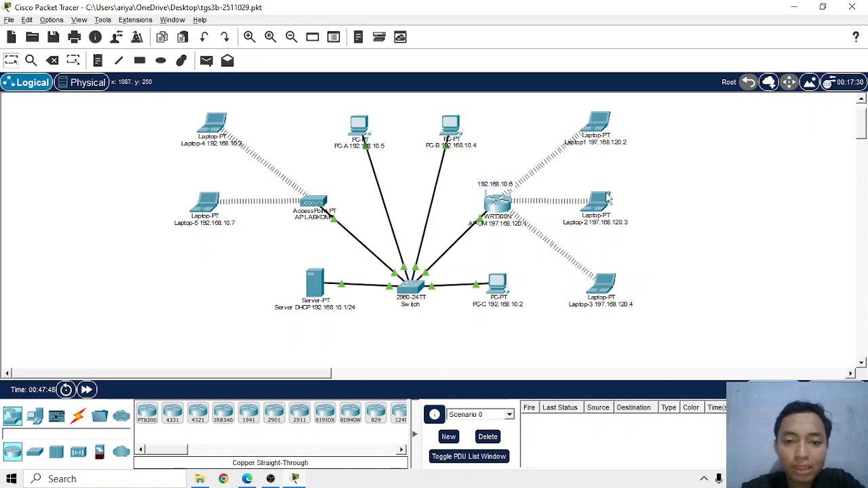
Switch to Microsoft Edge to compare the network with the TOPOLOGI-2 diagram in the assignment PDF, and return to Packet Tracer
left_click(248, 478)
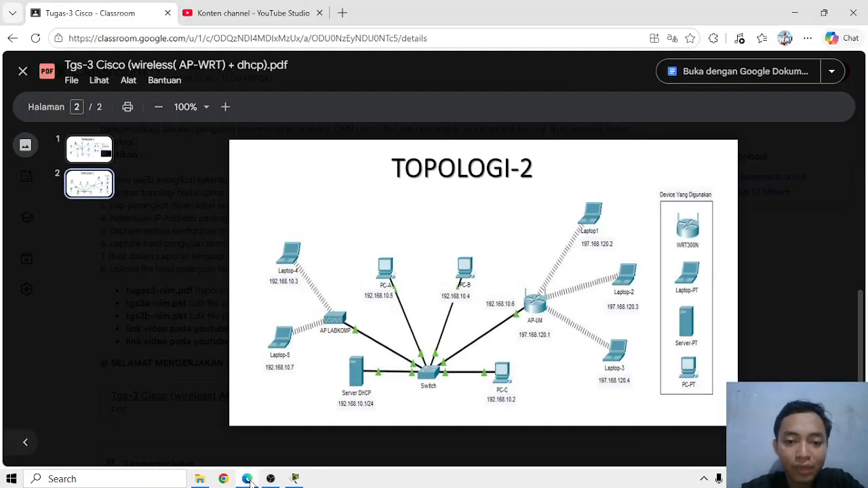
left_click(795, 12)
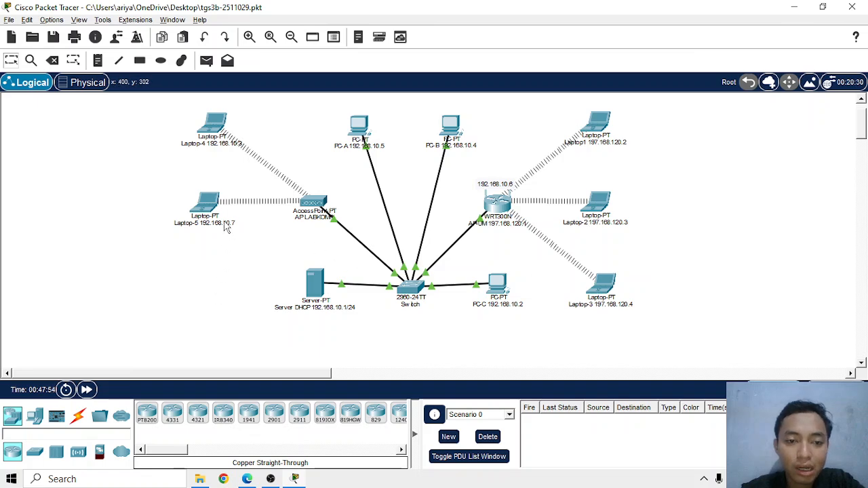
left_click(248, 479)
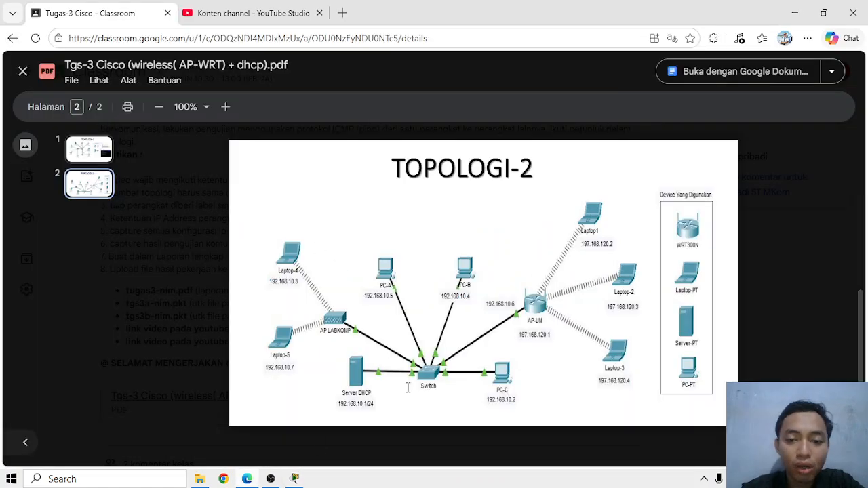
left_click(795, 12)
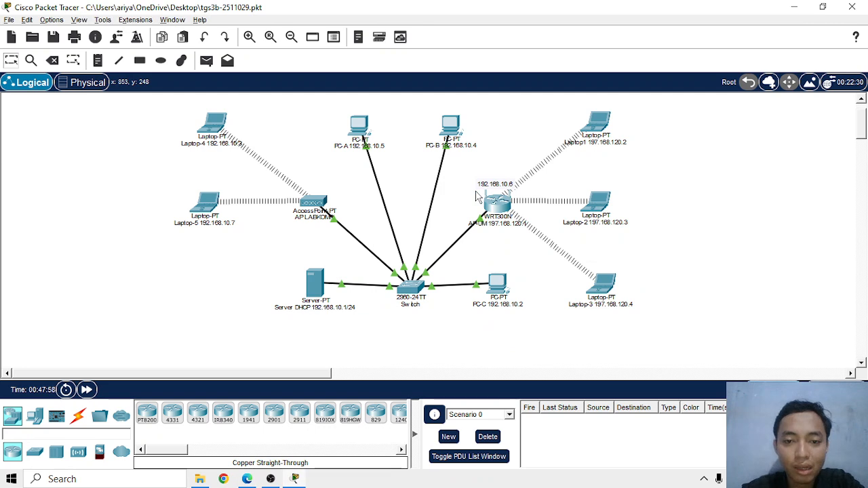